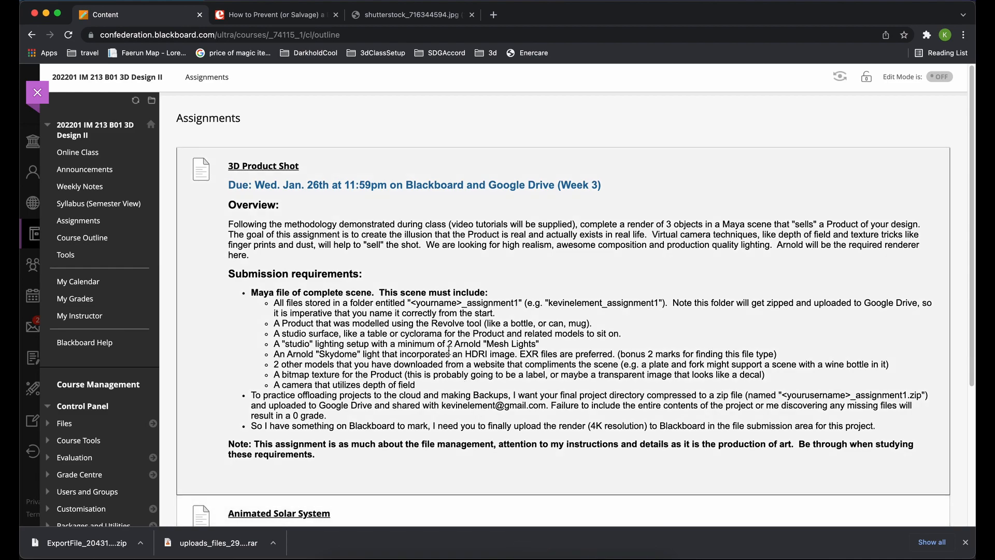
Step: Switch to Finder and create a folder in 3DDesignII_Assignments, named with the student's name followed by "_assignment1"
{"action": "left_click_drag", "start_coordinate": [412, 302], "coordinate": [523, 303]}
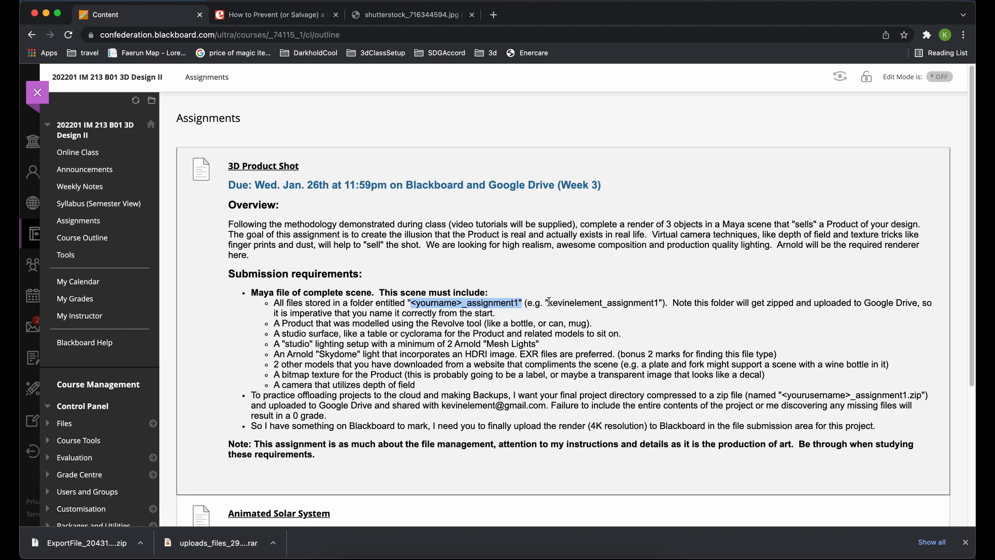
{"action": "left_click_drag", "start_coordinate": [549, 302], "coordinate": [659, 306]}
{"action": "key", "text": "super+Tab"}
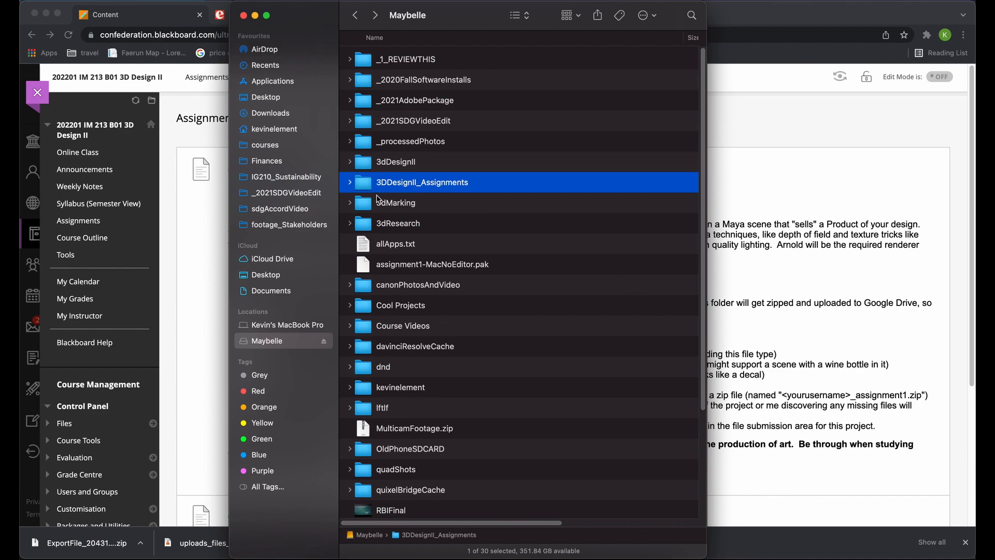
{"action": "double_click", "coordinate": [422, 185]}
{"action": "right_click", "coordinate": [409, 87]}
{"action": "left_click", "coordinate": [423, 93]}
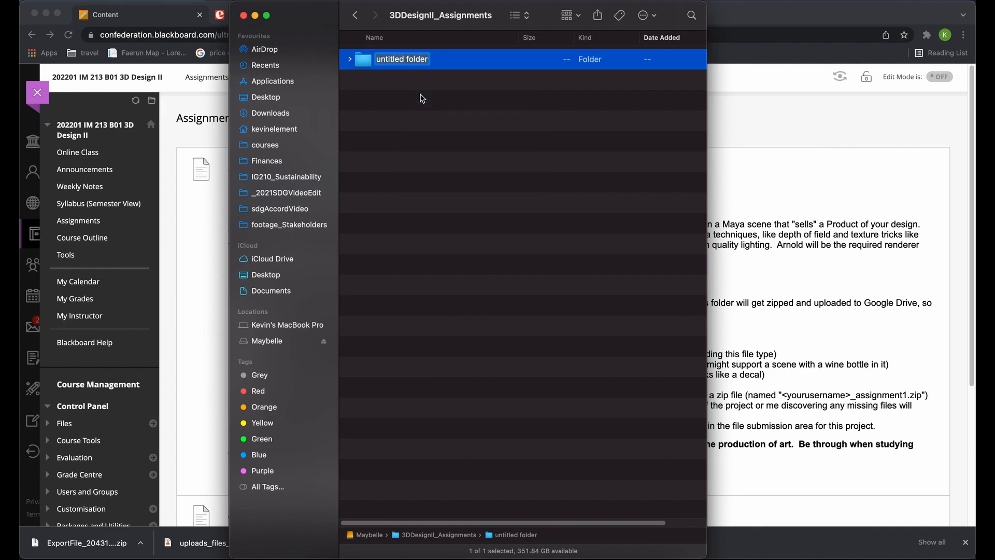
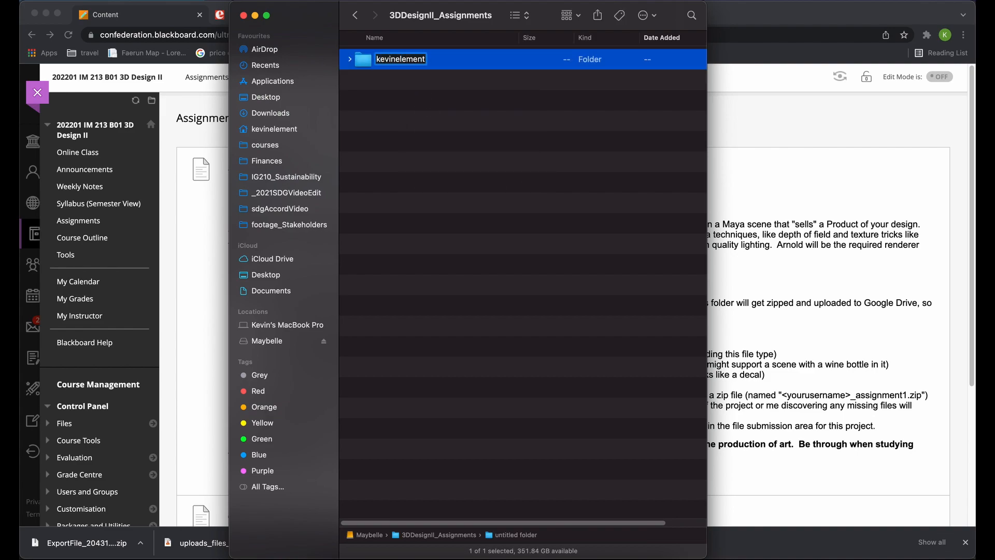
{"action": "type", "text": "_assignment1"}
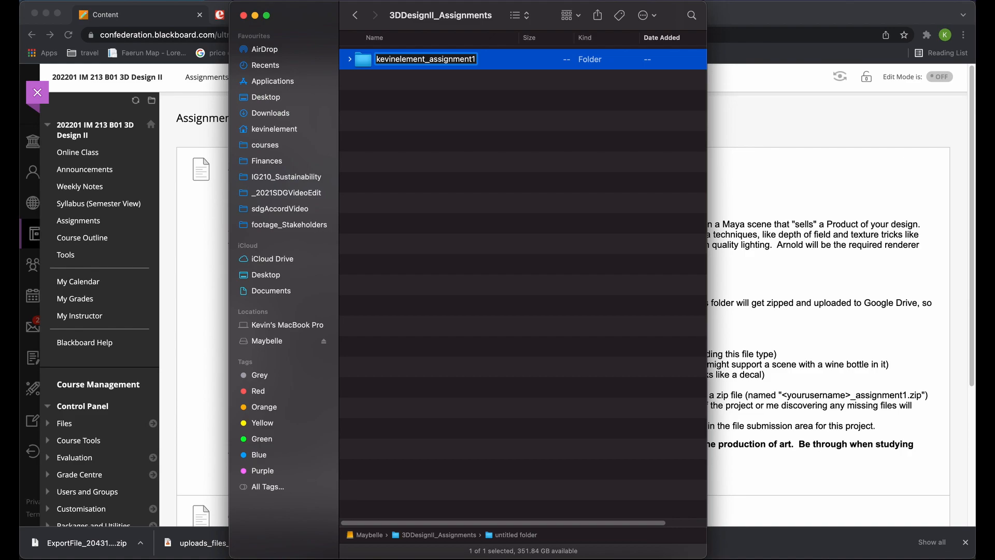
{"action": "key", "text": "Return"}
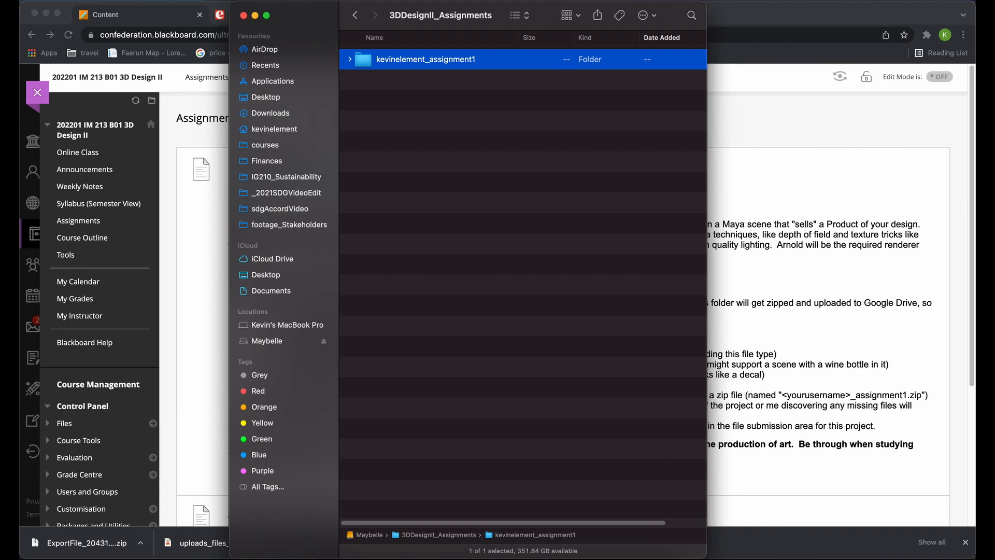
{"action": "right_click", "coordinate": [371, 58]}
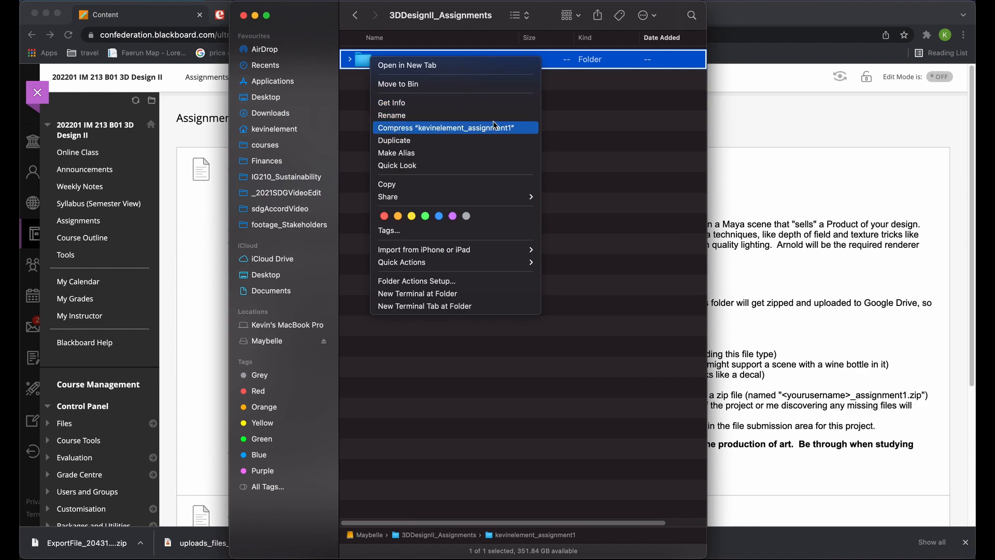
{"action": "left_click", "coordinate": [566, 131]}
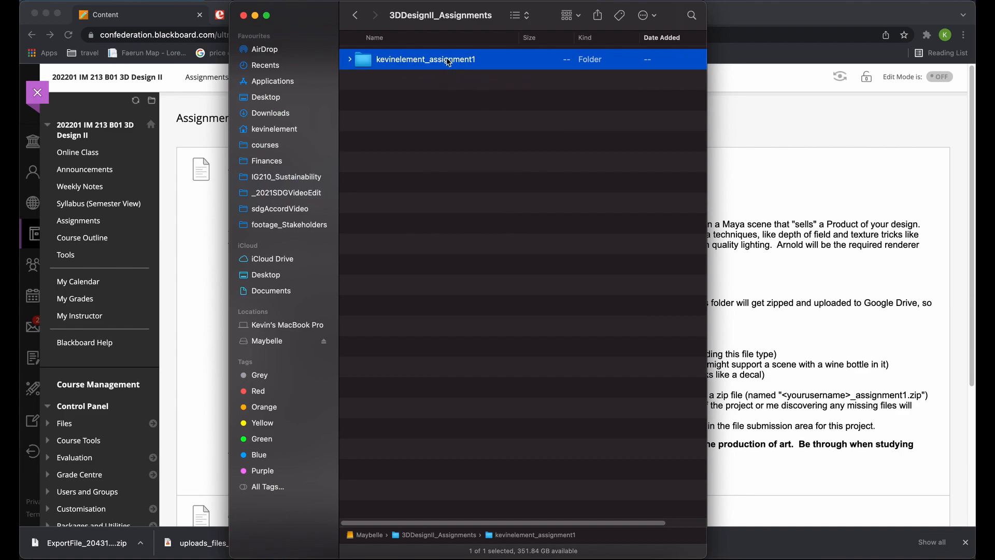
{"action": "left_click", "coordinate": [466, 153]}
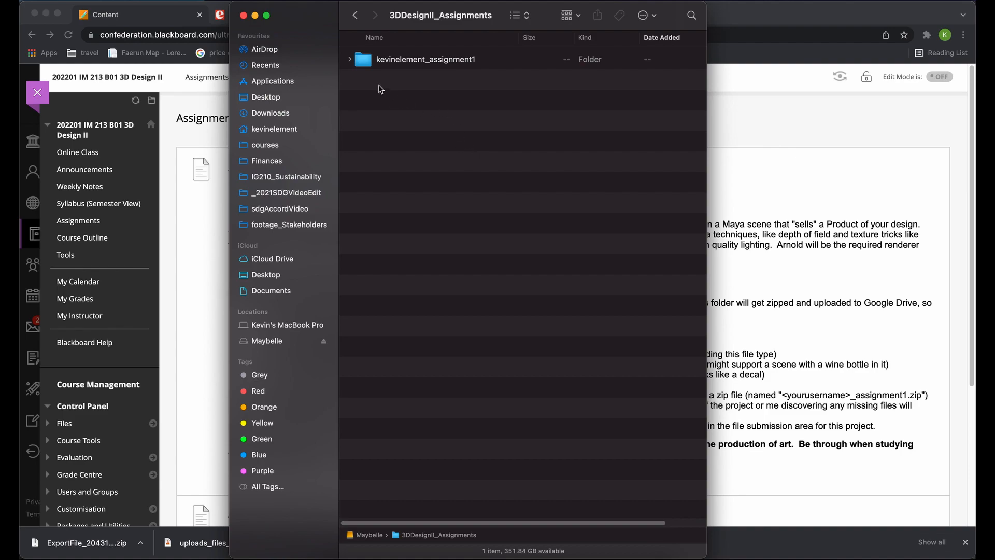
{"action": "left_click", "coordinate": [395, 64]}
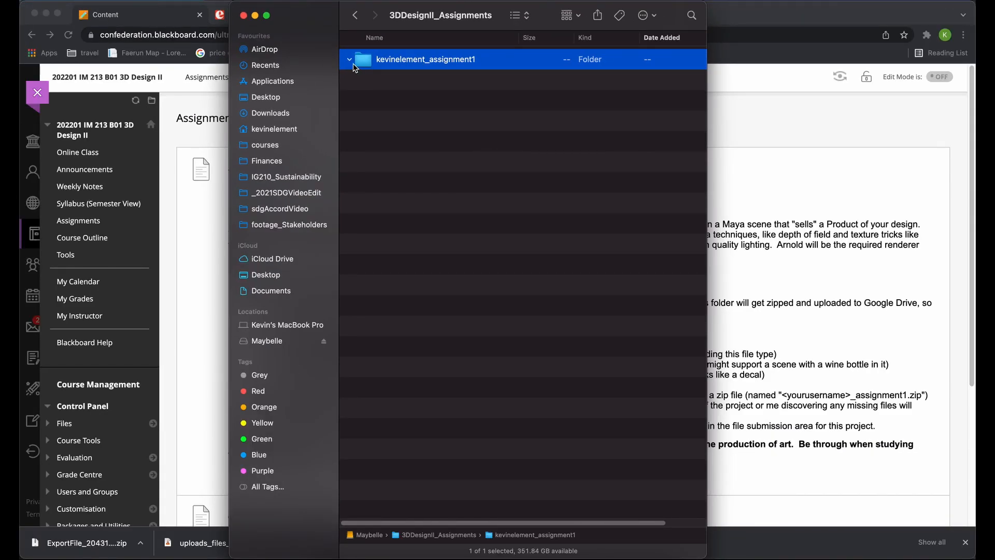
Step: Return to the browser and view the Epicurious peanut butter article photo and its full-size version
{"action": "left_click", "coordinate": [726, 27]}
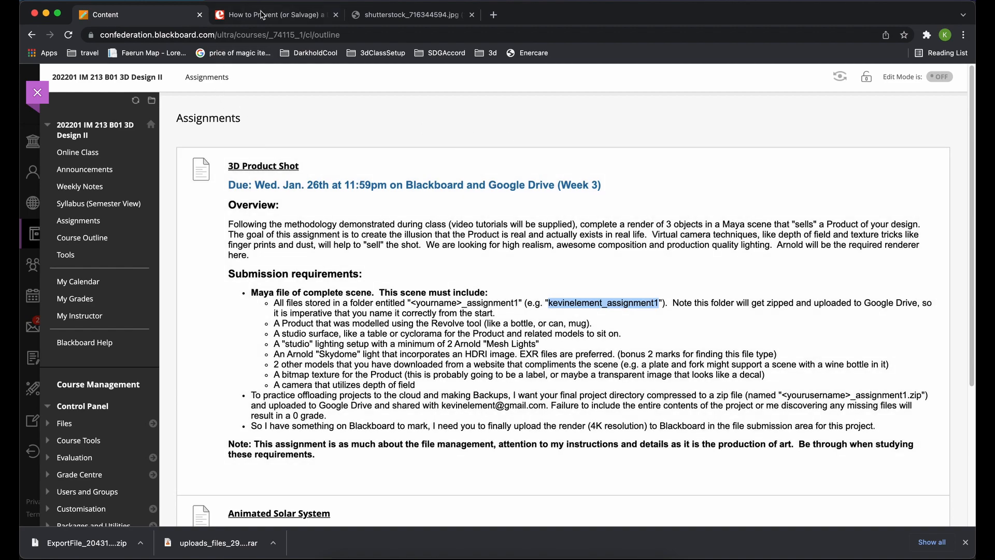
{"action": "left_click", "coordinate": [262, 15]}
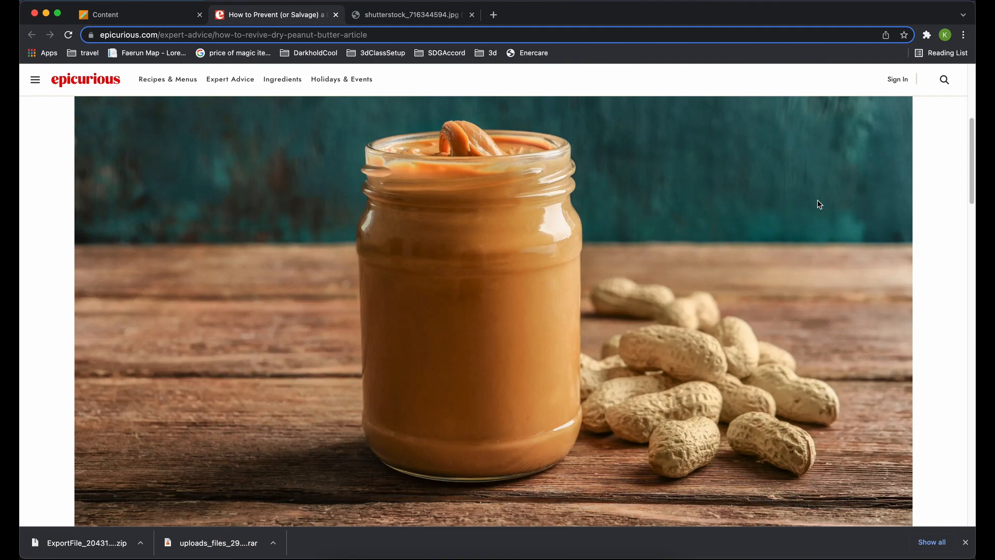
{"action": "left_click", "coordinate": [432, 17]}
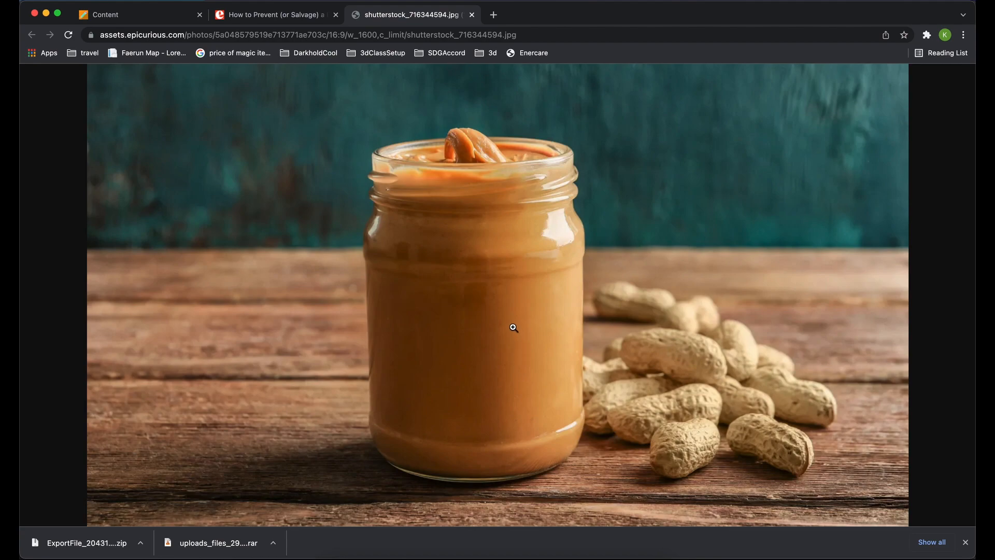
{"action": "right_click", "coordinate": [506, 237]}
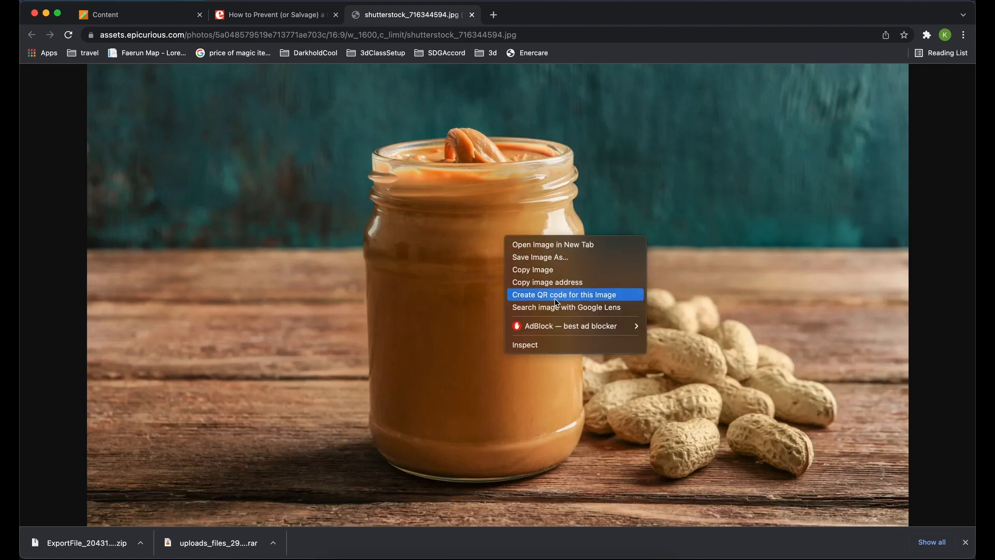
{"action": "left_click", "coordinate": [289, 16]}
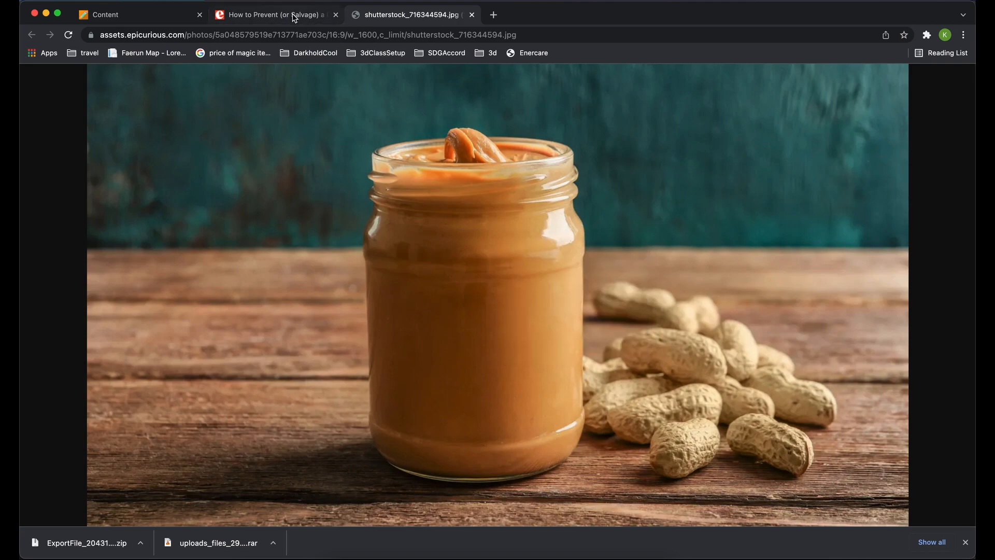
Step: Inspect the jar photo in the Epicurious article and expand its page markup down to the picture's source links
{"action": "left_click", "coordinate": [289, 15]}
{"action": "right_click", "coordinate": [420, 281]}
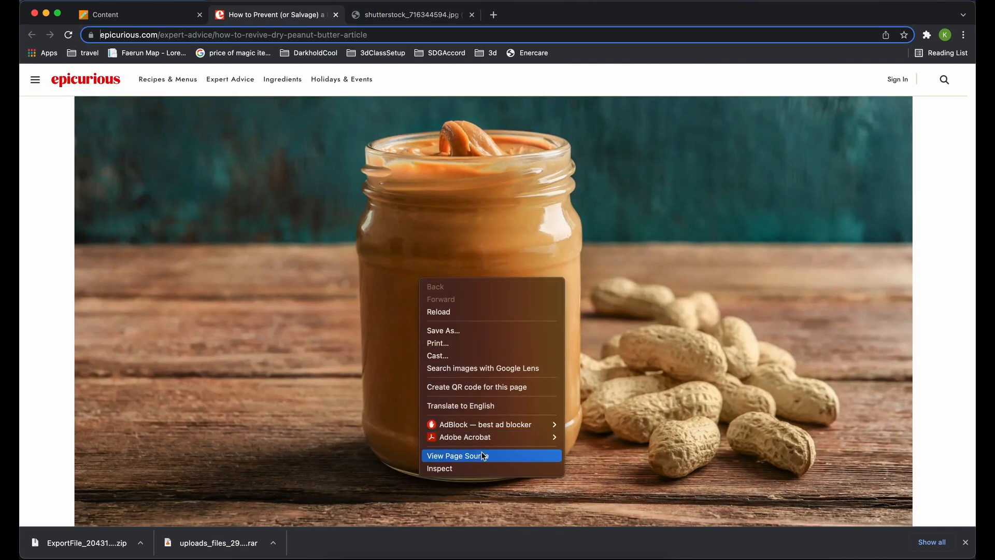
{"action": "left_click", "coordinate": [410, 213]}
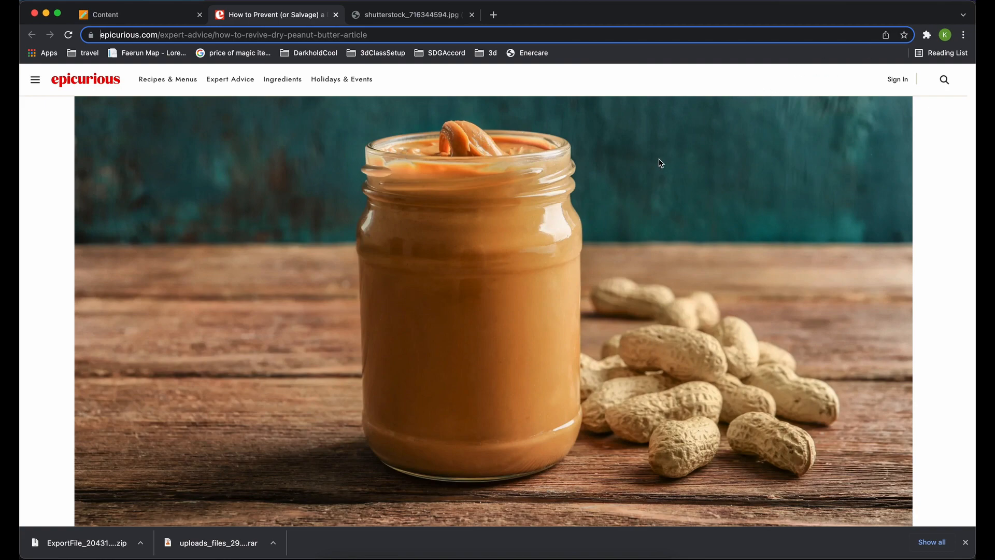
{"action": "right_click", "coordinate": [245, 207]}
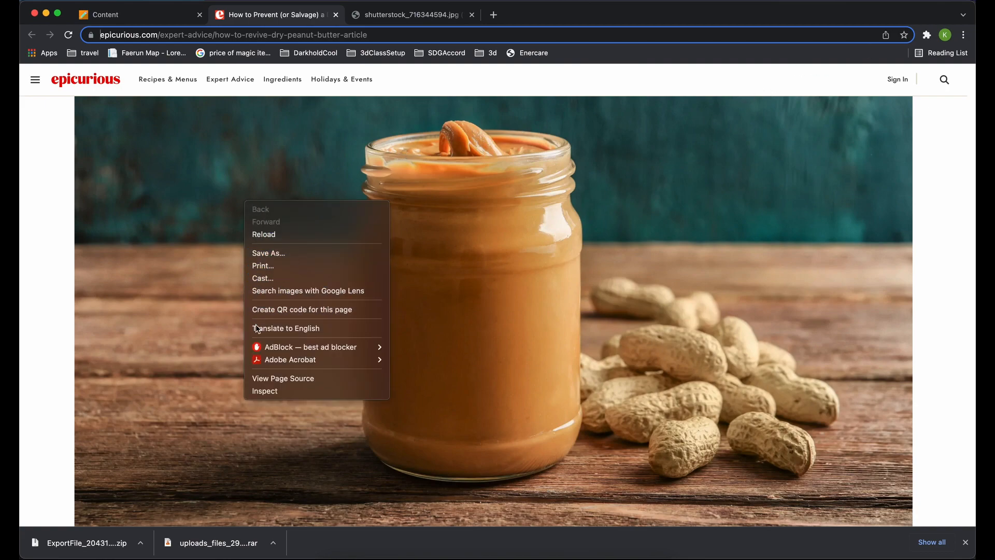
{"action": "left_click", "coordinate": [260, 386]}
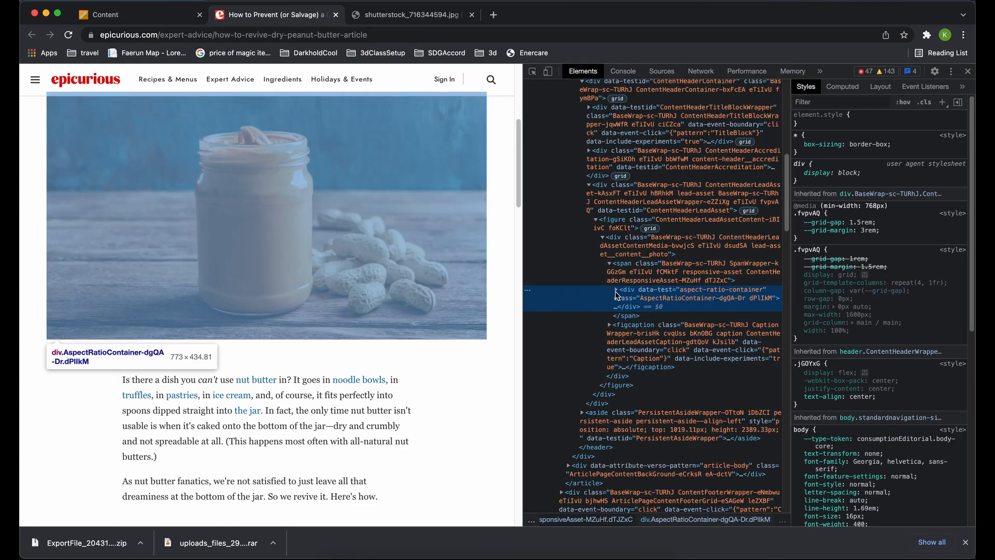
{"action": "left_click", "coordinate": [616, 291]}
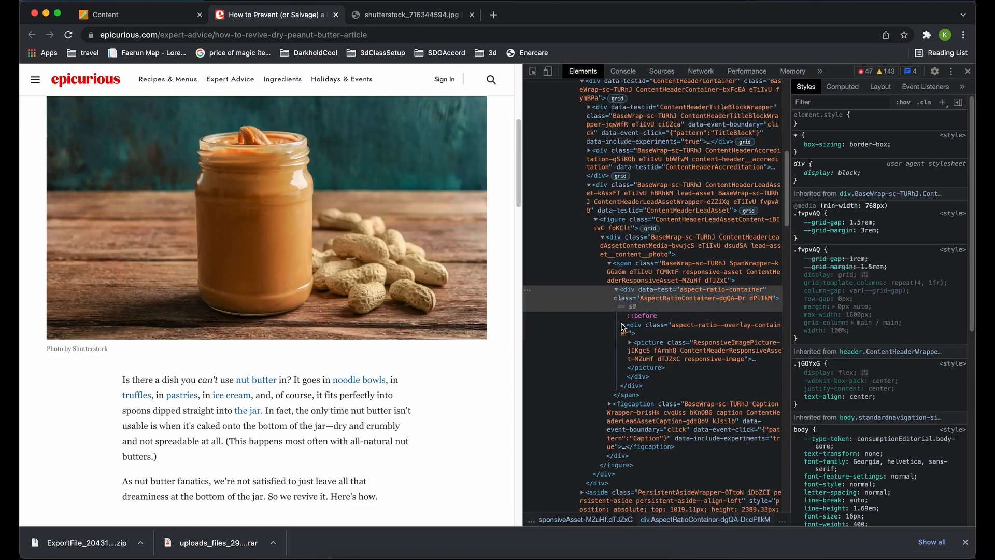
{"action": "left_click", "coordinate": [631, 342]}
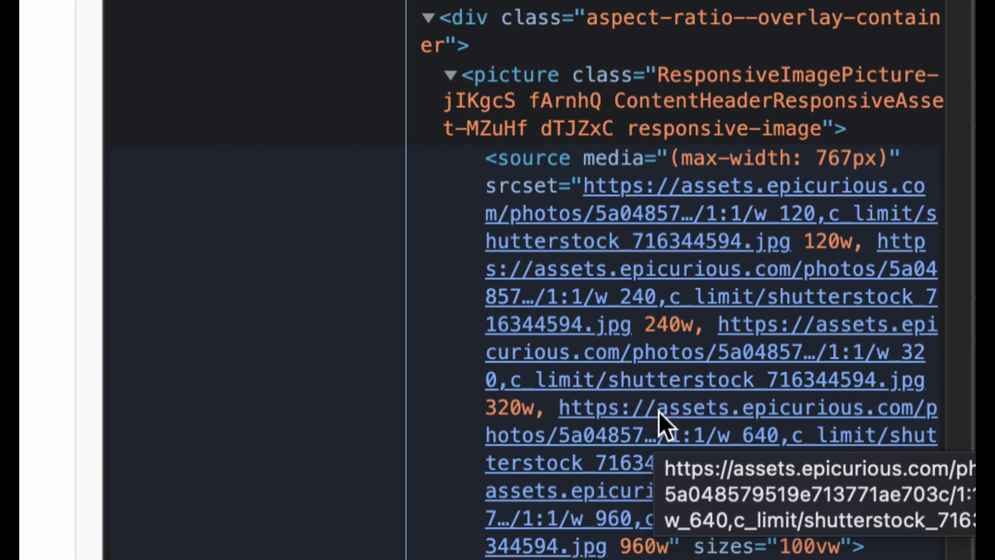
{"action": "right_click", "coordinate": [659, 411]}
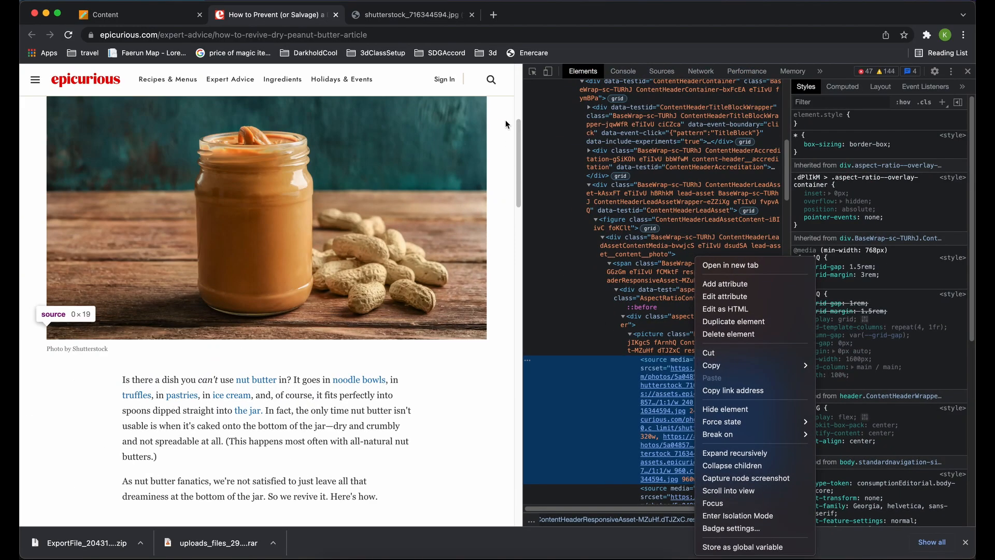
Step: Copy the full-size peanut butter jar image from the shutterstock_716344594.jpg page
{"action": "left_click", "coordinate": [417, 16]}
{"action": "left_click", "coordinate": [416, 16]}
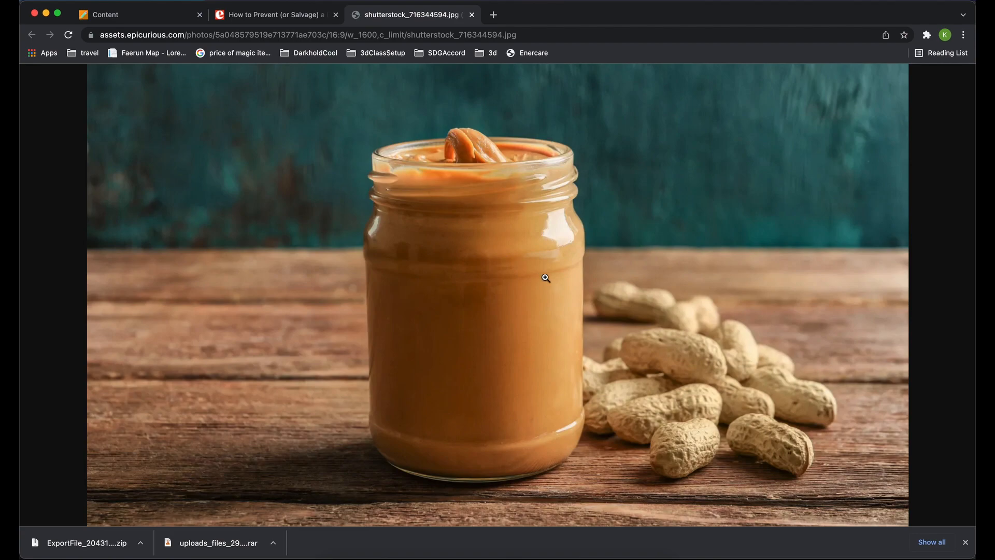
{"action": "right_click", "coordinate": [450, 255]}
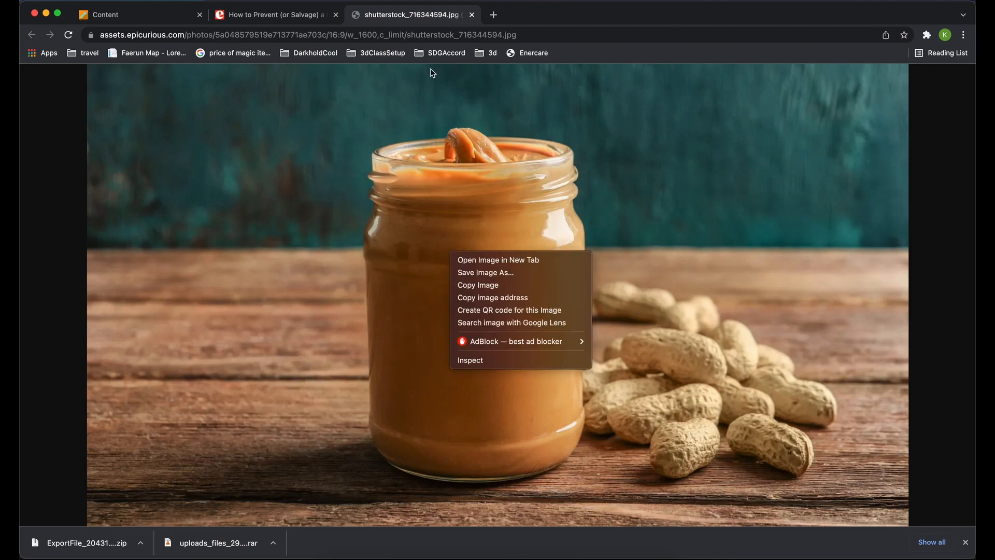
{"action": "left_click", "coordinate": [416, 15]}
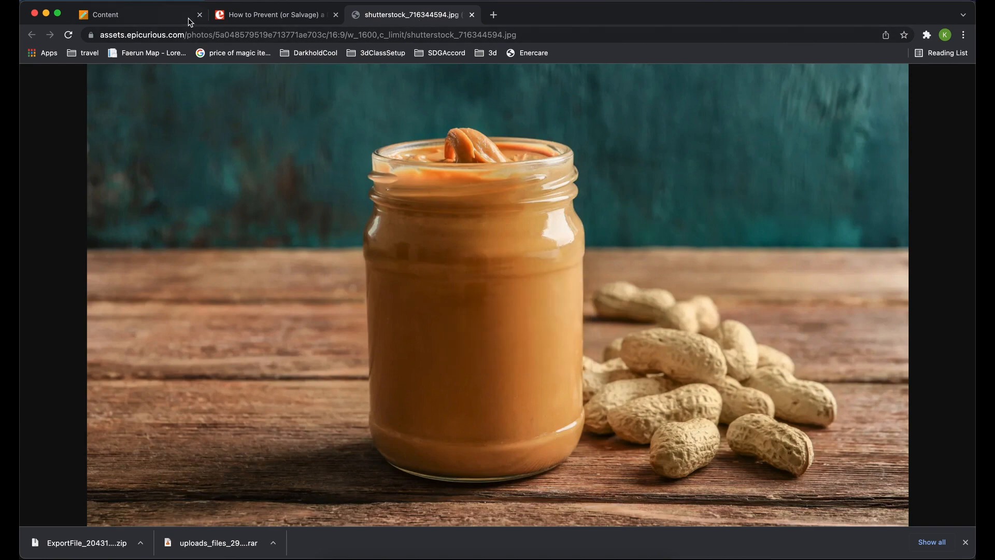
{"action": "right_click", "coordinate": [519, 246]}
{"action": "left_click", "coordinate": [569, 278]}
Step: Switch to Illustrator and paste the jar image into a new A4 document, shifting it slightly to centre the jar on the artboard
{"action": "key", "text": "super+Tab"}
{"action": "key", "text": "super+Tab"}
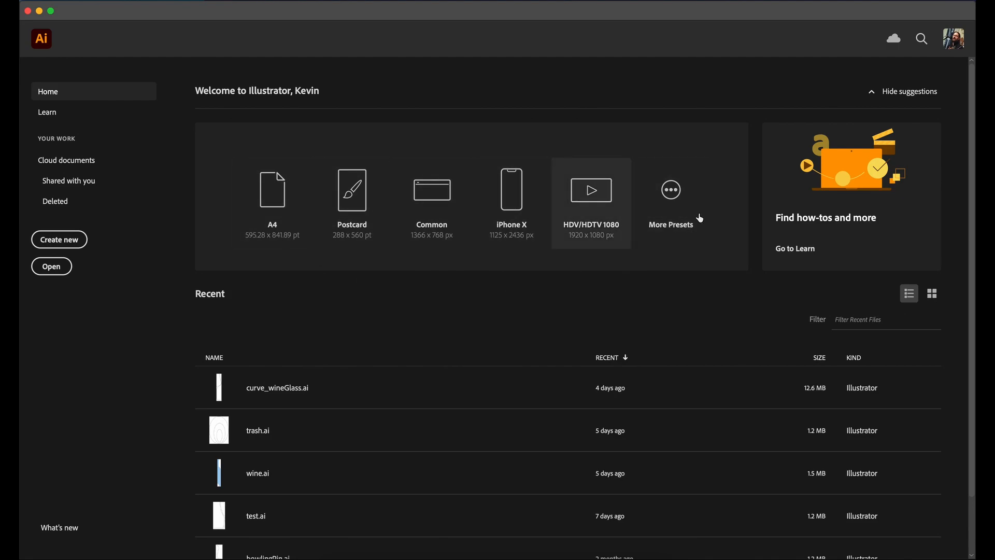
{"action": "left_click", "coordinate": [282, 188]}
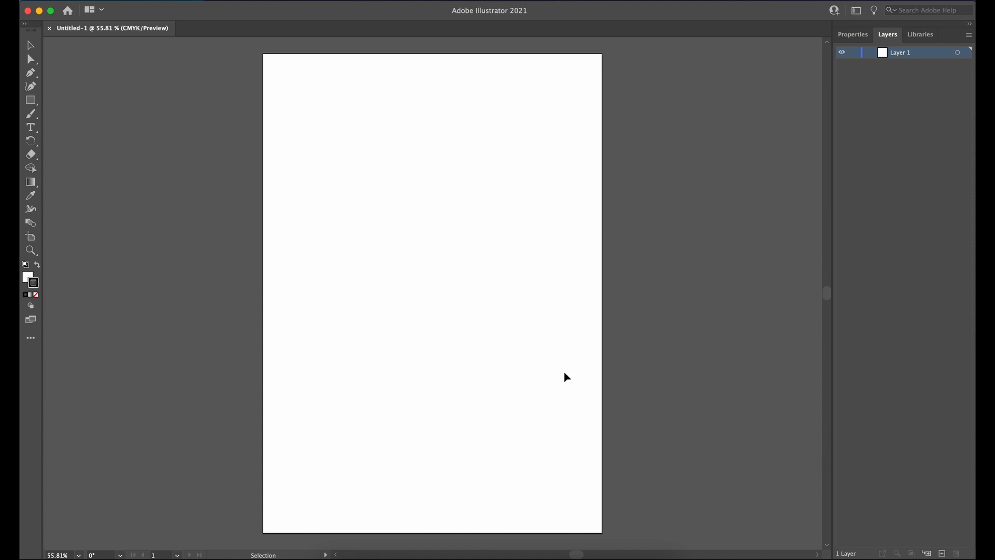
{"action": "key", "text": "cmd+v"}
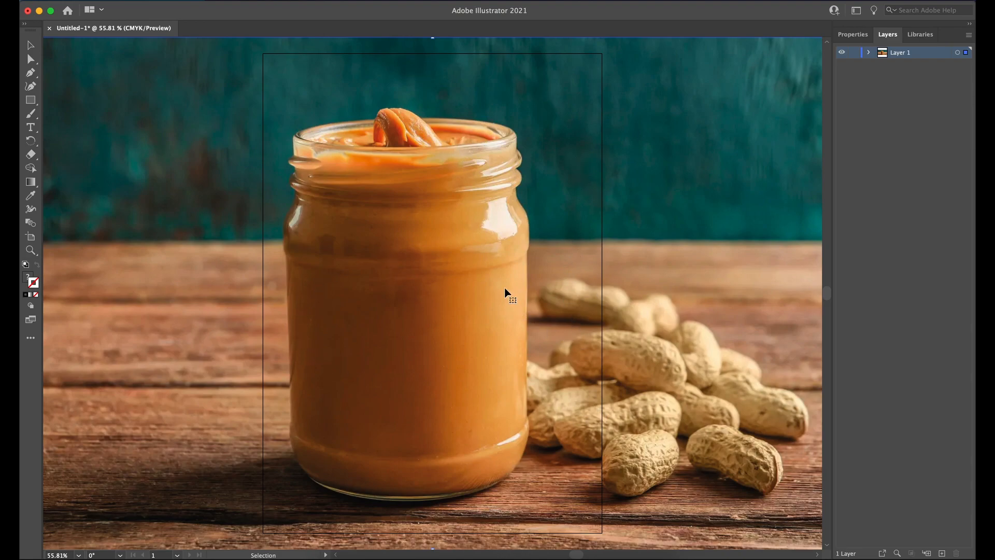
{"action": "left_click_drag", "start_coordinate": [415, 288], "coordinate": [445, 286]}
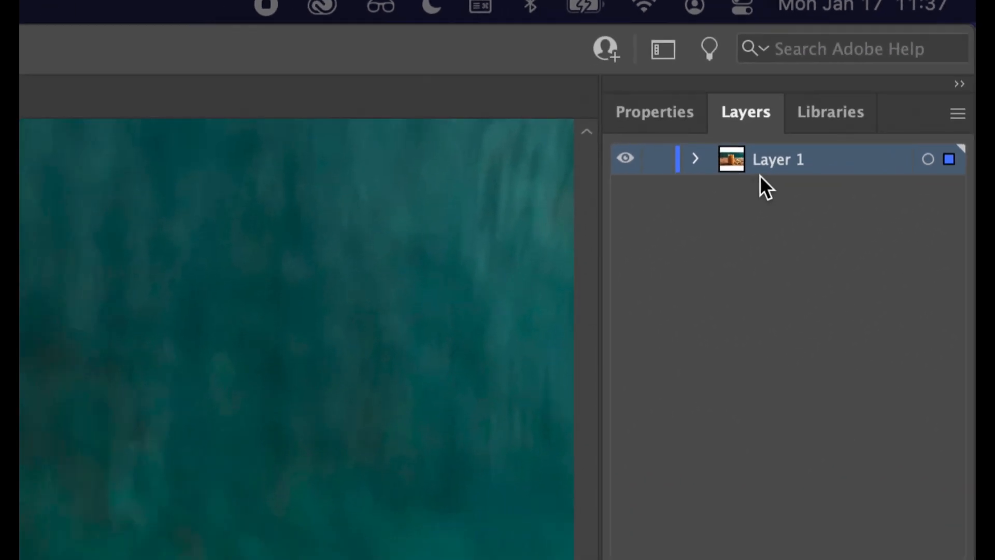
Step: Rename the jar image's layer as tracing and make it a template layer with images dimmed to 50%
{"action": "double_click", "coordinate": [736, 164]}
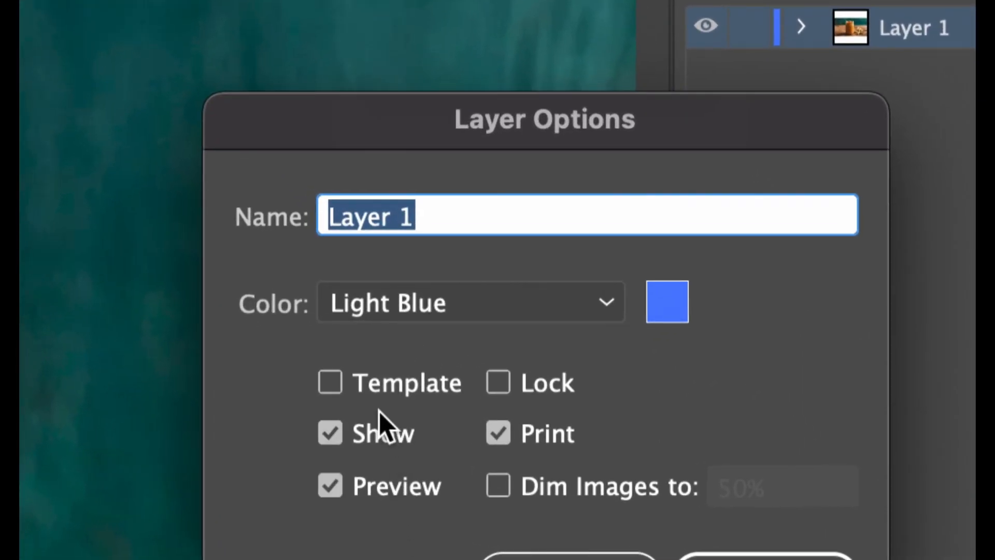
{"action": "left_click", "coordinate": [334, 389]}
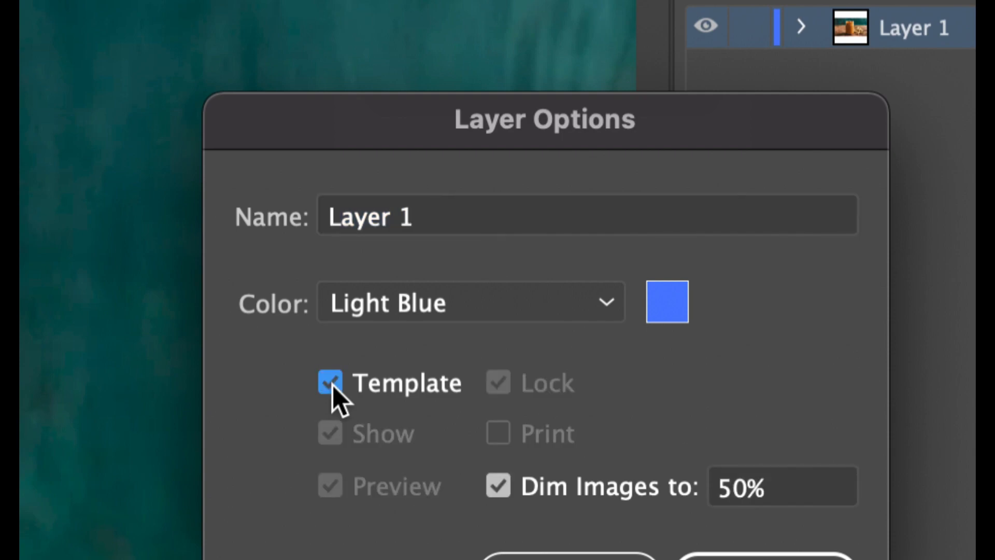
{"action": "double_click", "coordinate": [422, 222]}
{"action": "triple_click", "coordinate": [422, 223]}
{"action": "type", "text": "tracing"}
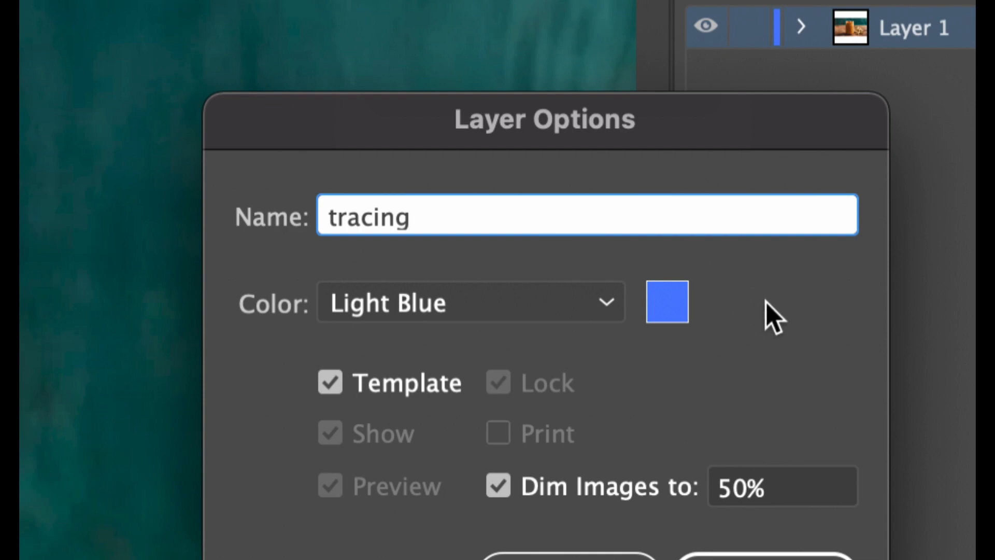
{"action": "triple_click", "coordinate": [469, 215]}
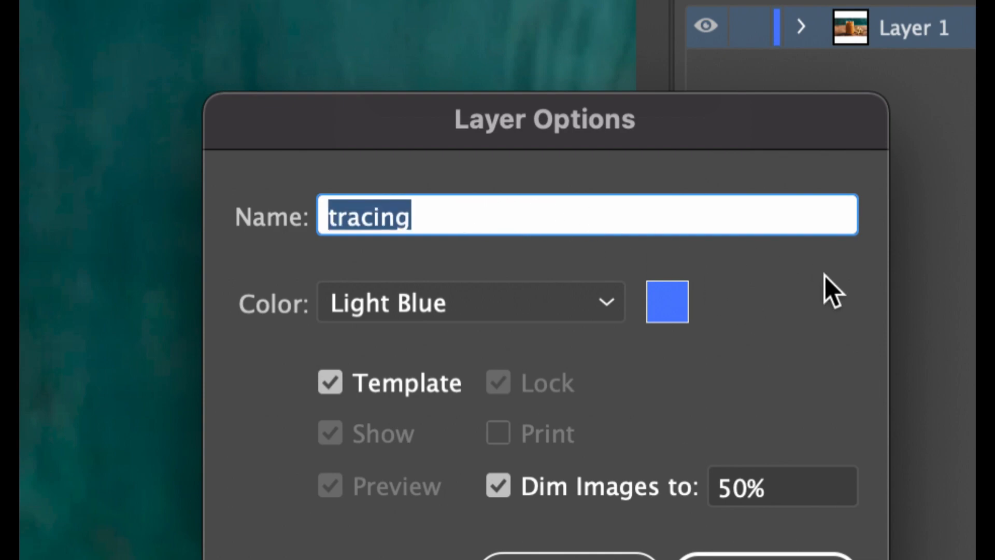
{"action": "left_click", "coordinate": [612, 211]}
{"action": "triple_click", "coordinate": [612, 211]}
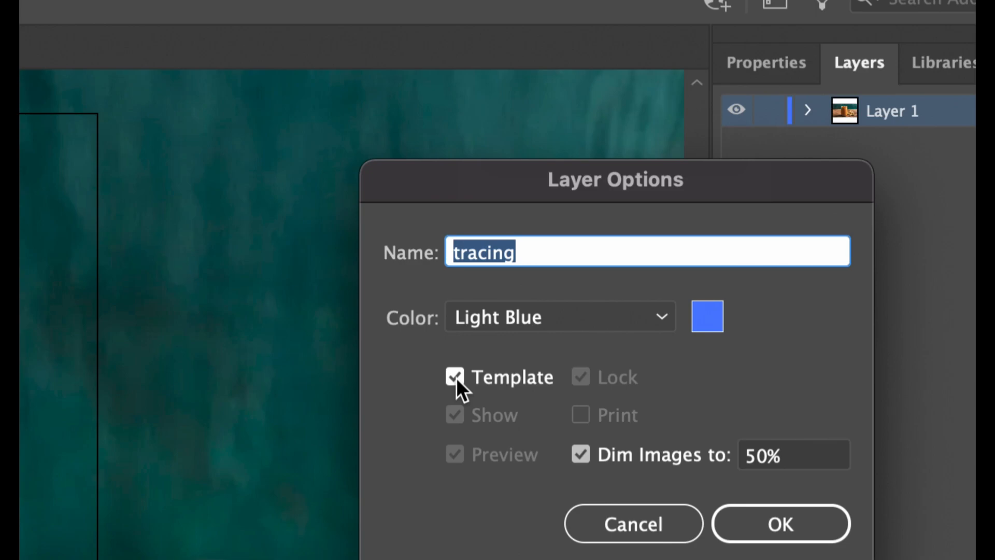
{"action": "left_click", "coordinate": [580, 450]}
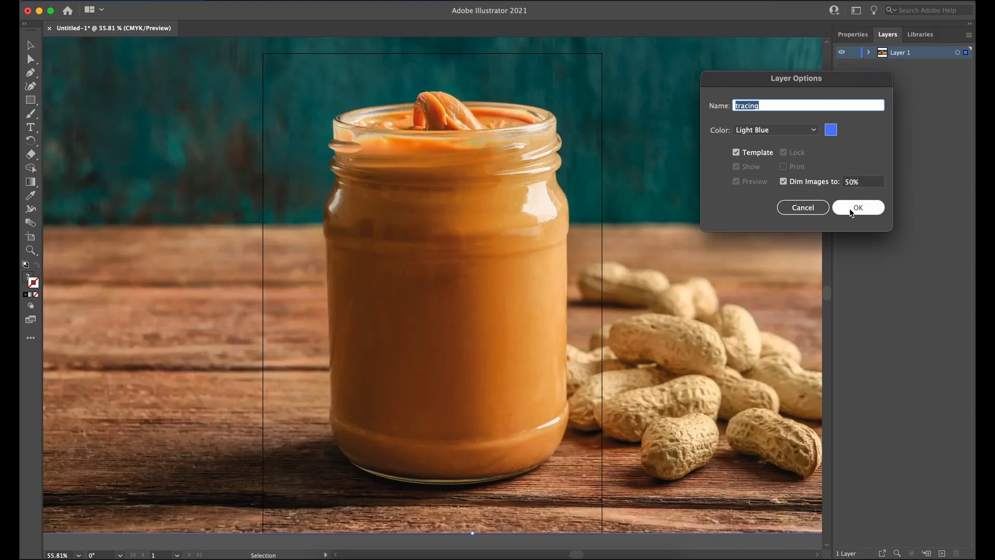
{"action": "left_click", "coordinate": [851, 208]}
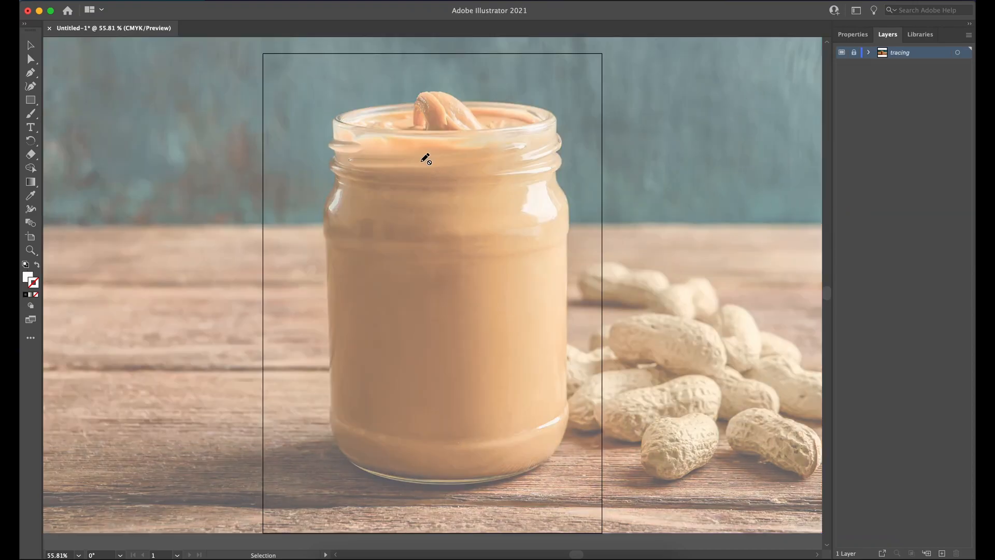
Step: Add a new layer above the tracing layer and name it jar
{"action": "key", "text": "v"}
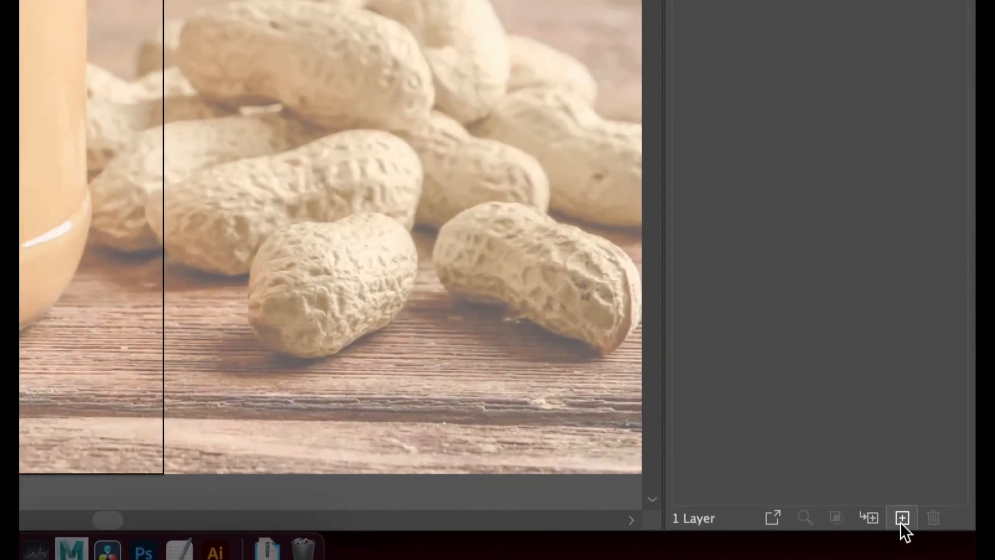
{"action": "left_click", "coordinate": [902, 519]}
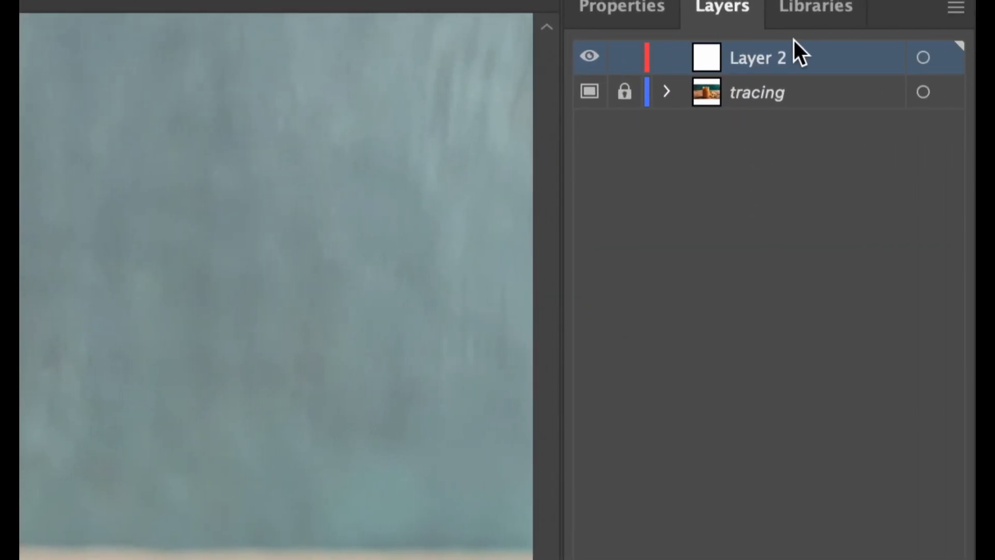
{"action": "double_click", "coordinate": [773, 55]}
{"action": "type", "text": "jar"}
{"action": "key", "text": "Return"}
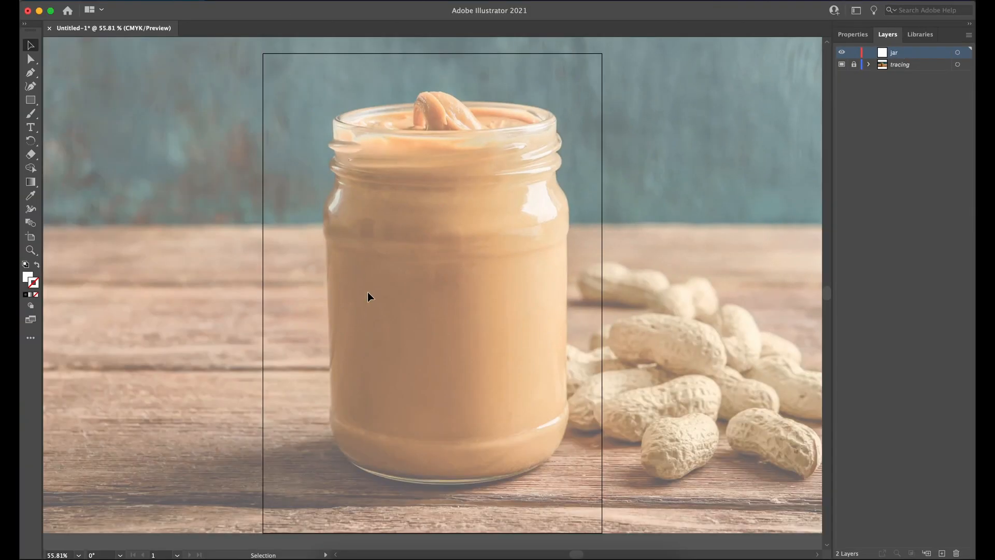
Step: Show the rulers and place a vertical guide through the jar's centre, near 324 on the horizontal ruler
{"action": "key", "text": "super+r"}
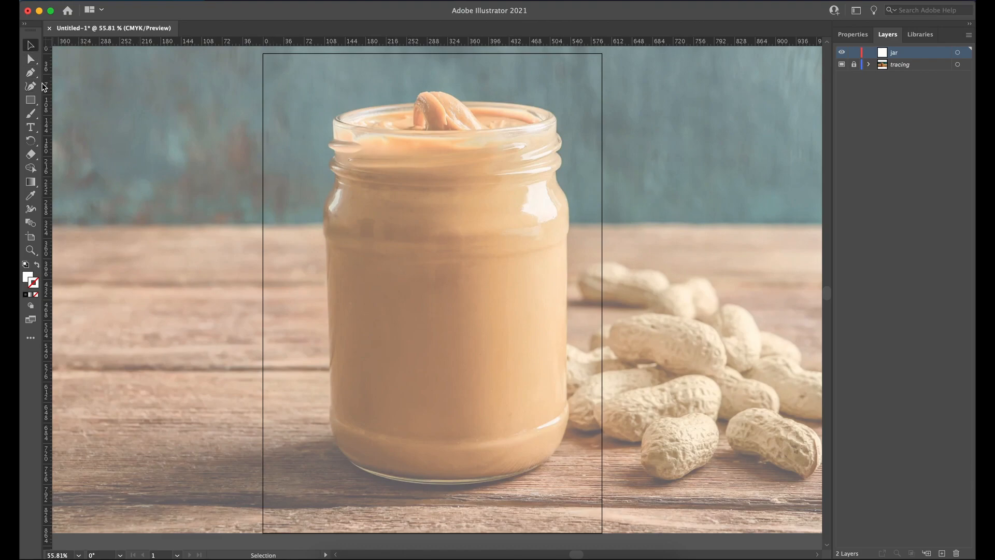
{"action": "left_click_drag", "start_coordinate": [46, 89], "coordinate": [341, 124]}
{"action": "left_click_drag", "start_coordinate": [448, 136], "coordinate": [449, 136]}
{"action": "left_click_drag", "start_coordinate": [449, 135], "coordinate": [449, 135]}
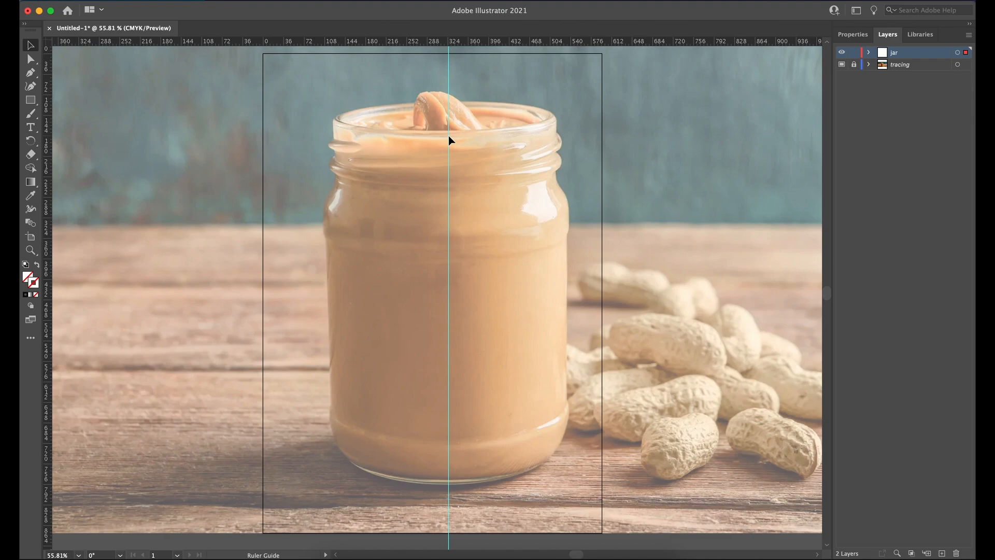
{"action": "left_click_drag", "start_coordinate": [449, 135], "coordinate": [449, 135]}
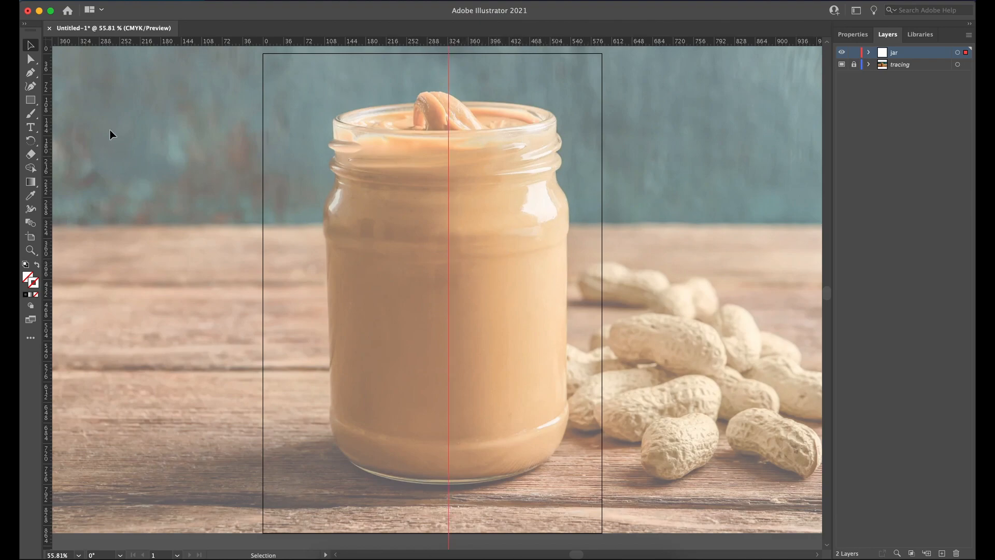
{"action": "left_click", "coordinate": [449, 462]}
Step: Activate the Pen tool and examine the jar's base and side outline against the centre guide
{"action": "left_click", "coordinate": [31, 74]}
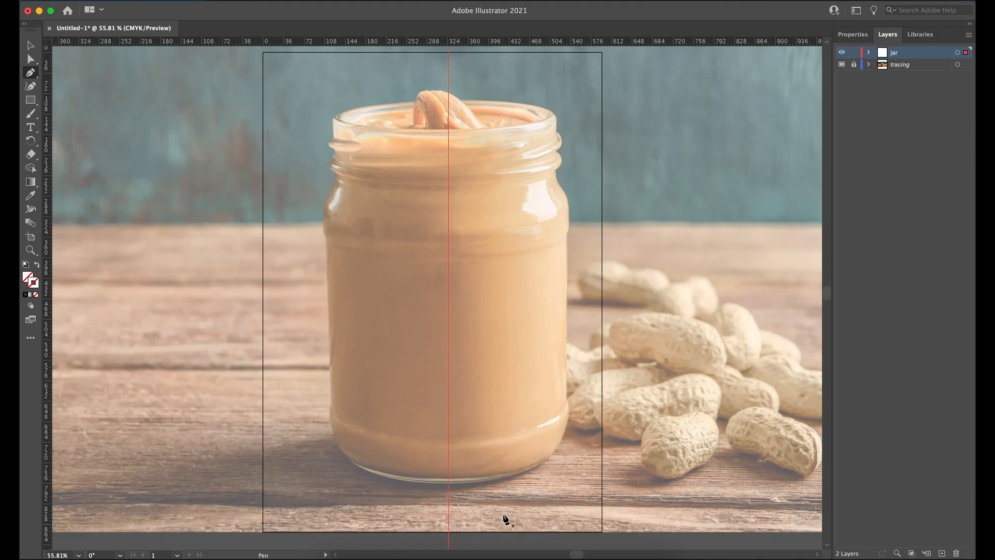
{"action": "scroll", "coordinate": [506, 520], "scroll_direction": "down", "scroll_amount": 3}
{"action": "scroll", "coordinate": [488, 389], "scroll_direction": "up", "scroll_amount": 5, "text": "alt"}
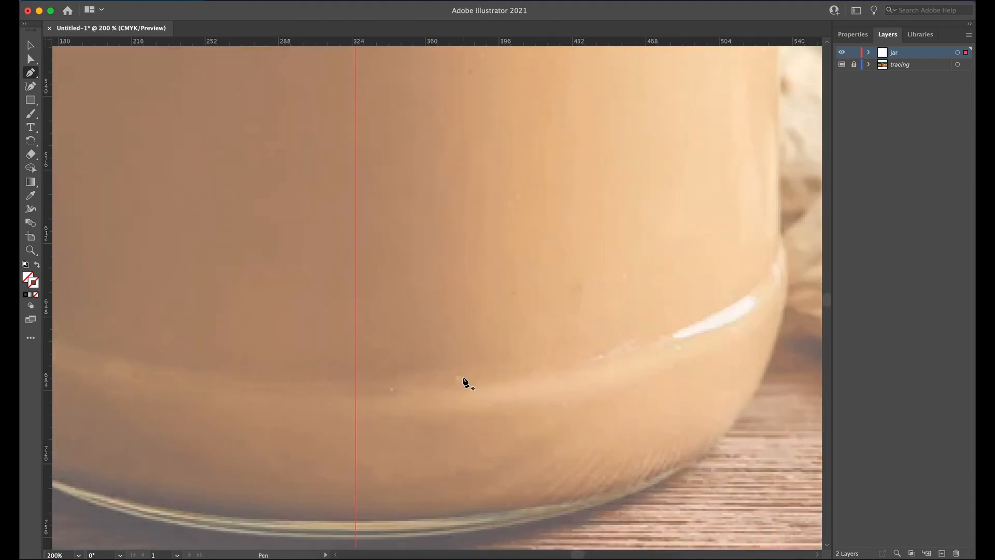
{"action": "scroll", "coordinate": [465, 382], "scroll_direction": "down", "scroll_amount": 1, "text": "alt"}
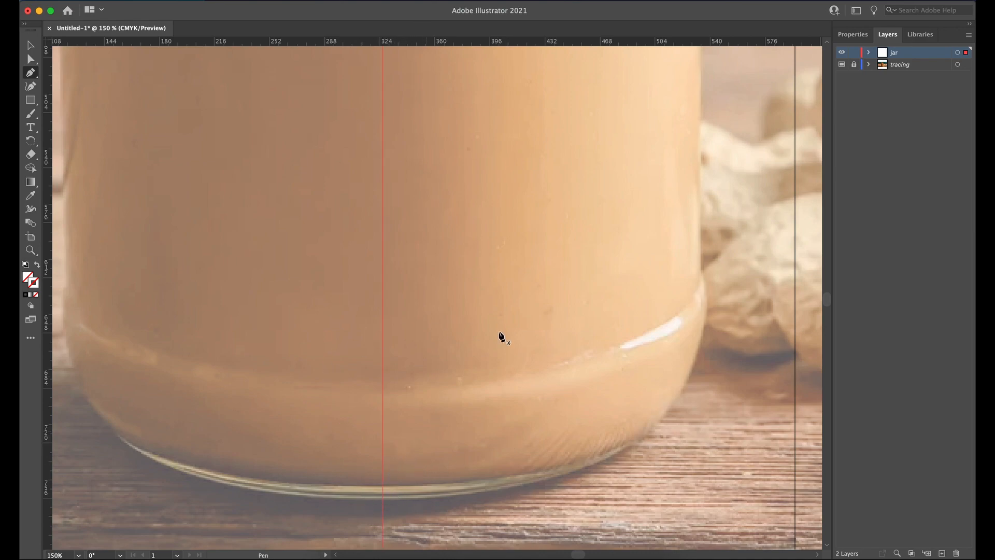
{"action": "scroll", "coordinate": [627, 397], "scroll_direction": "down", "scroll_amount": 1, "text": "alt"}
{"action": "scroll", "coordinate": [626, 397], "scroll_direction": "down", "scroll_amount": 1, "text": "alt"}
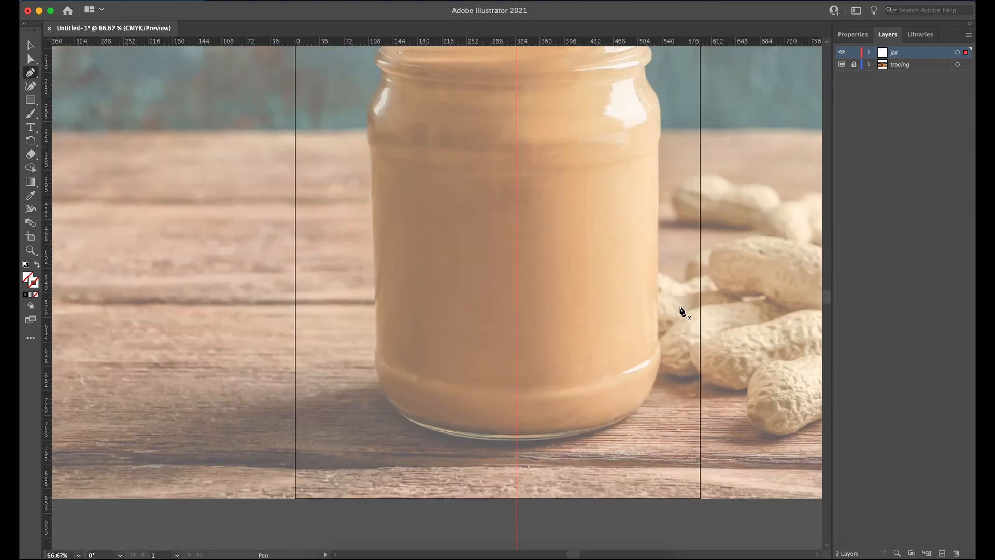
{"action": "left_click_drag", "start_coordinate": [637, 206], "coordinate": [565, 264]}
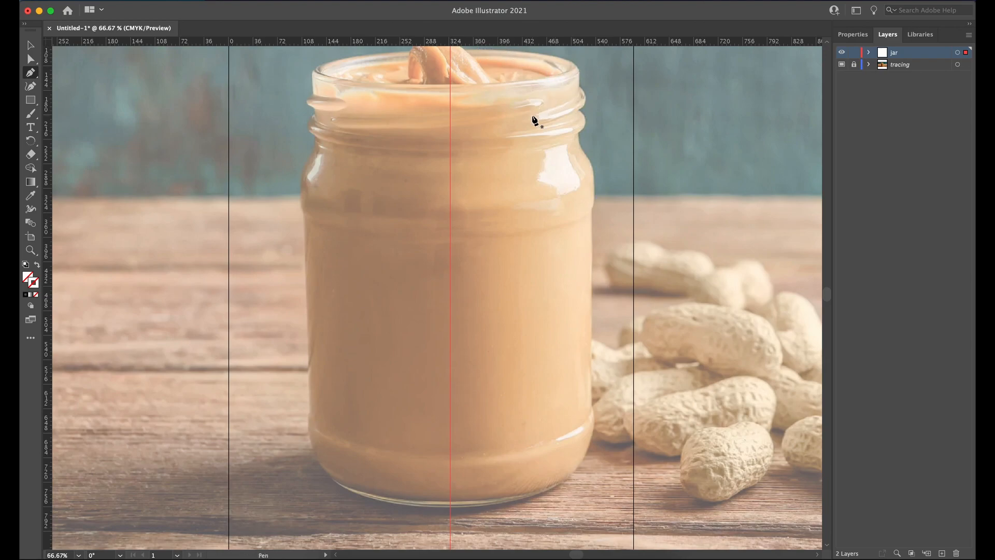
Step: Launch Autodesk Maya and start a new scene
{"action": "key", "text": "super+space"}
{"action": "type", "text": "m"}
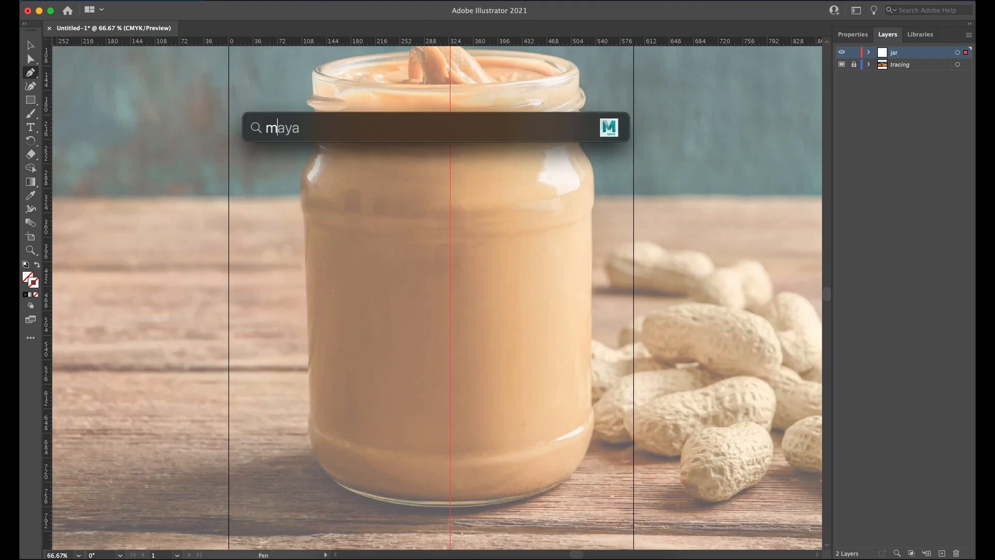
{"action": "type", "text": "aya"}
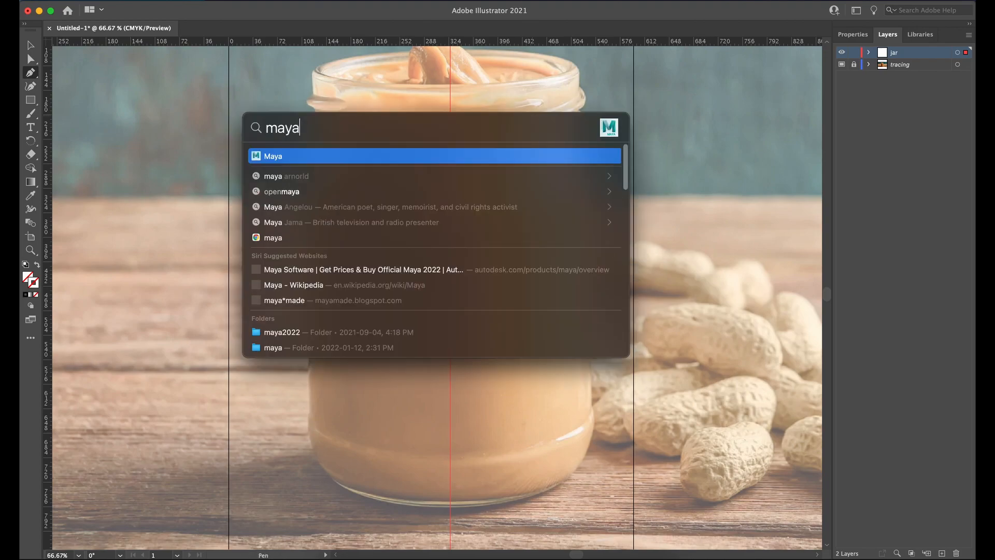
{"action": "key", "text": "Return"}
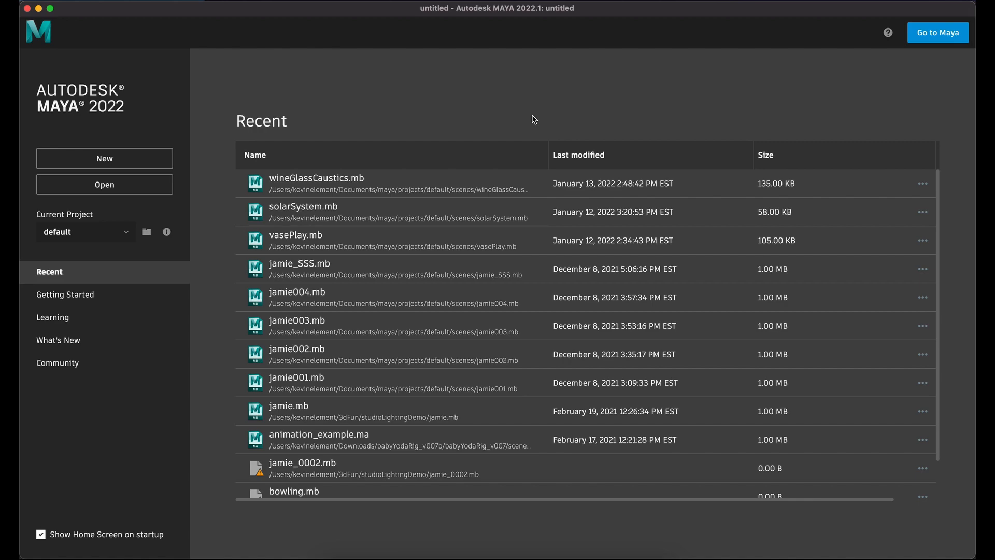
{"action": "left_click", "coordinate": [134, 162]}
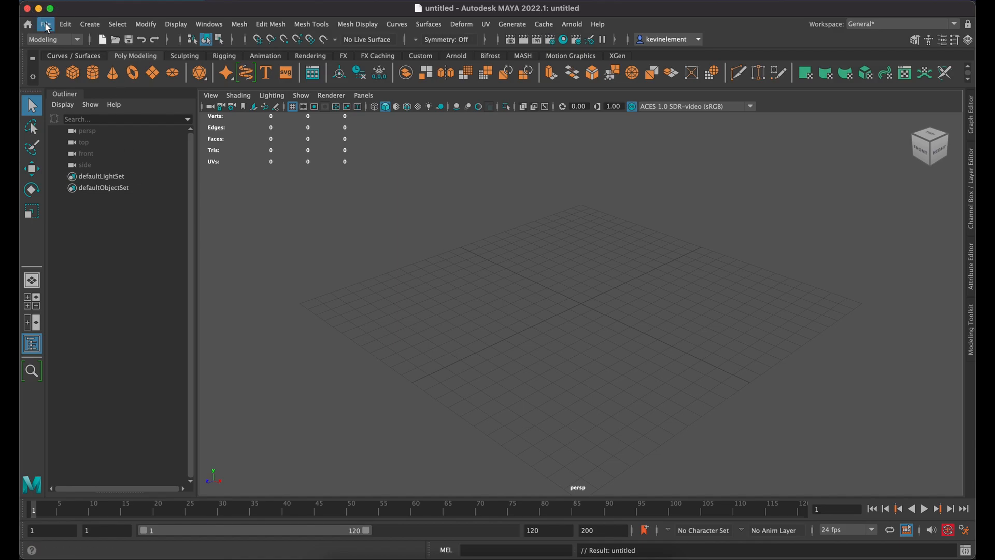
Step: Start saving the scene under a new name and browse to the assignment1 folder inside /Volumes/Maybelle/3DDesignII_Assignments
{"action": "left_click", "coordinate": [47, 26]}
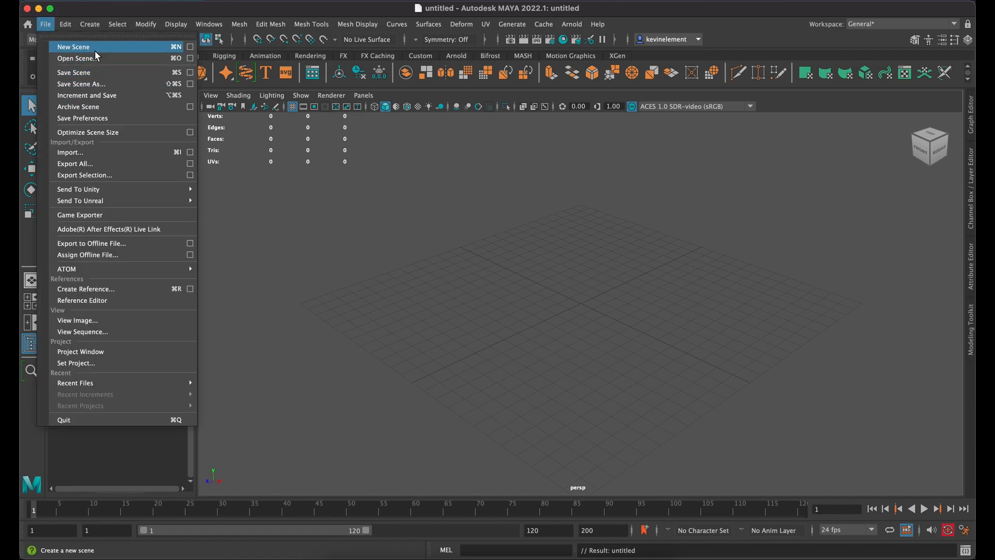
{"action": "left_click", "coordinate": [92, 85]}
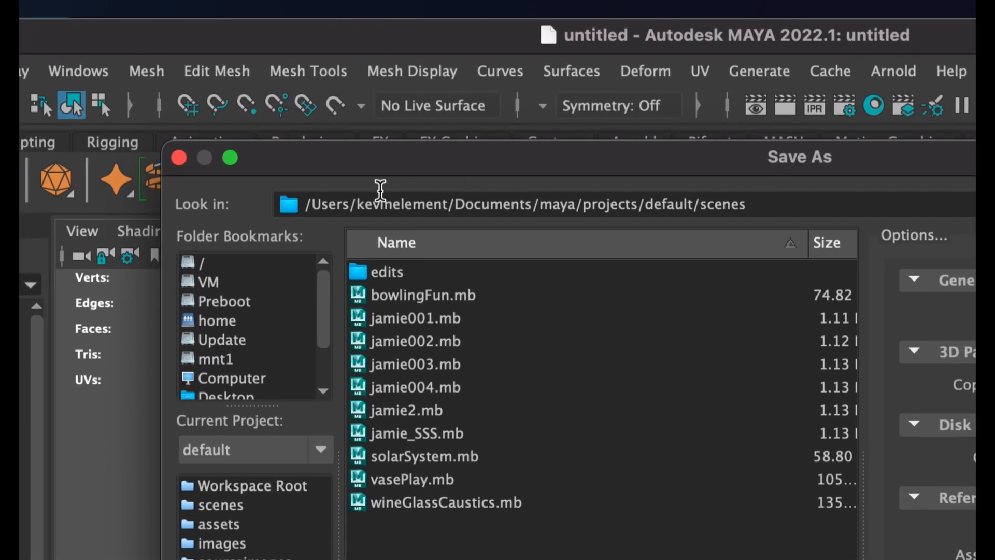
{"action": "left_click_drag", "start_coordinate": [311, 202], "coordinate": [761, 208]}
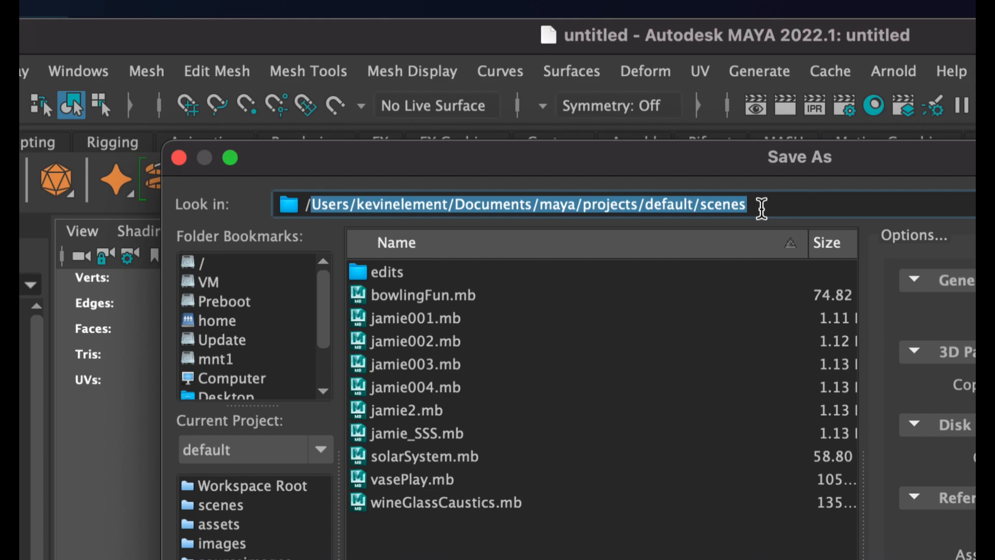
{"action": "type", "text": "Vo"}
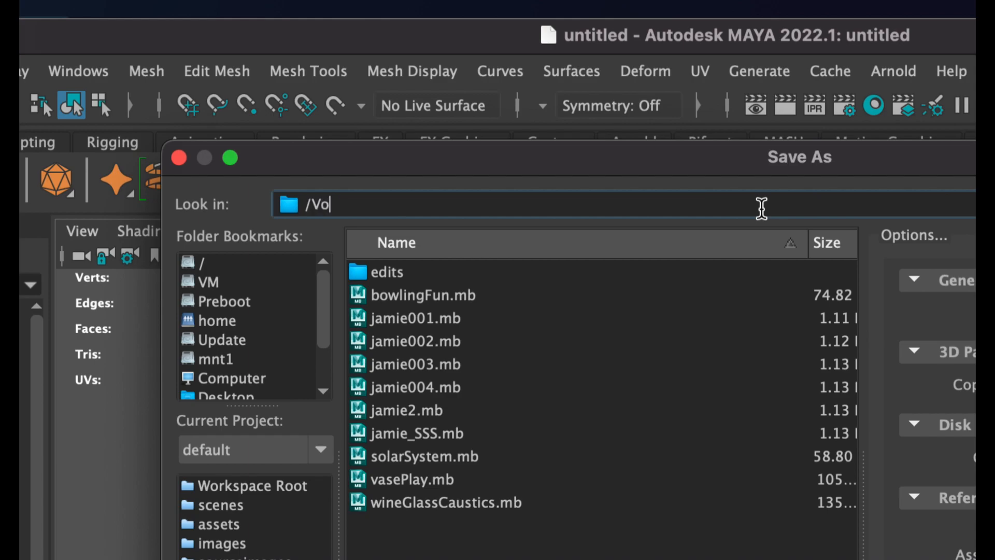
{"action": "type", "text": "lumes"}
{"action": "key", "text": "Return"}
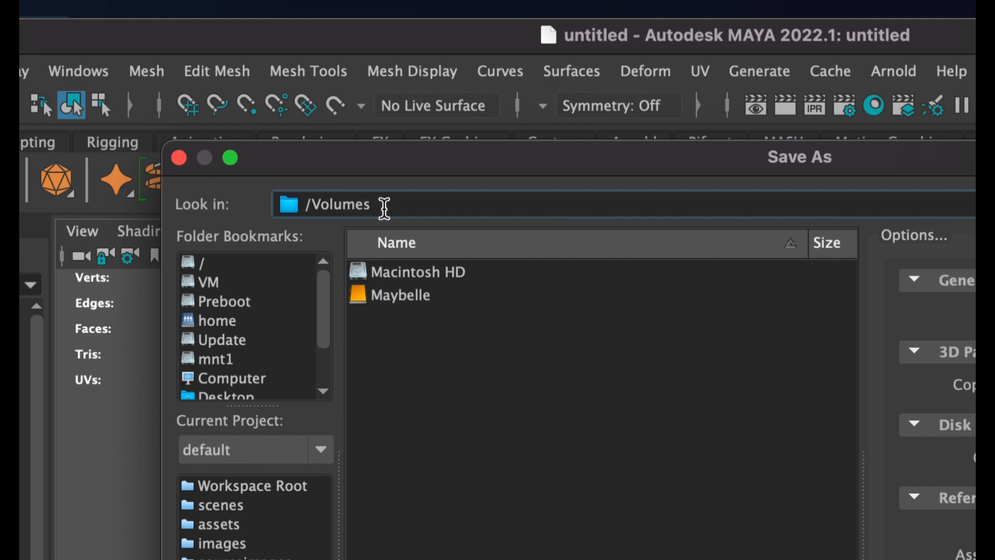
{"action": "double_click", "coordinate": [392, 303]}
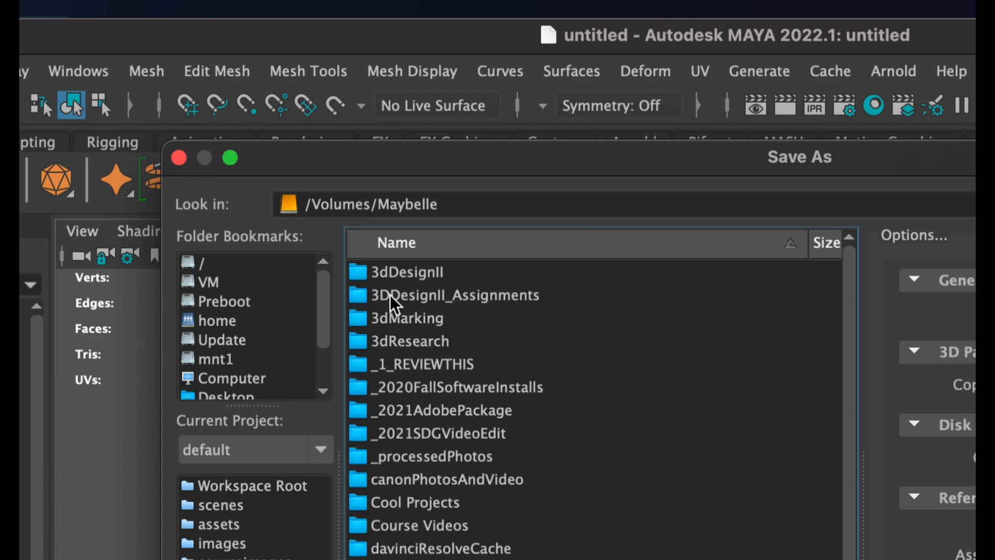
{"action": "double_click", "coordinate": [391, 297]}
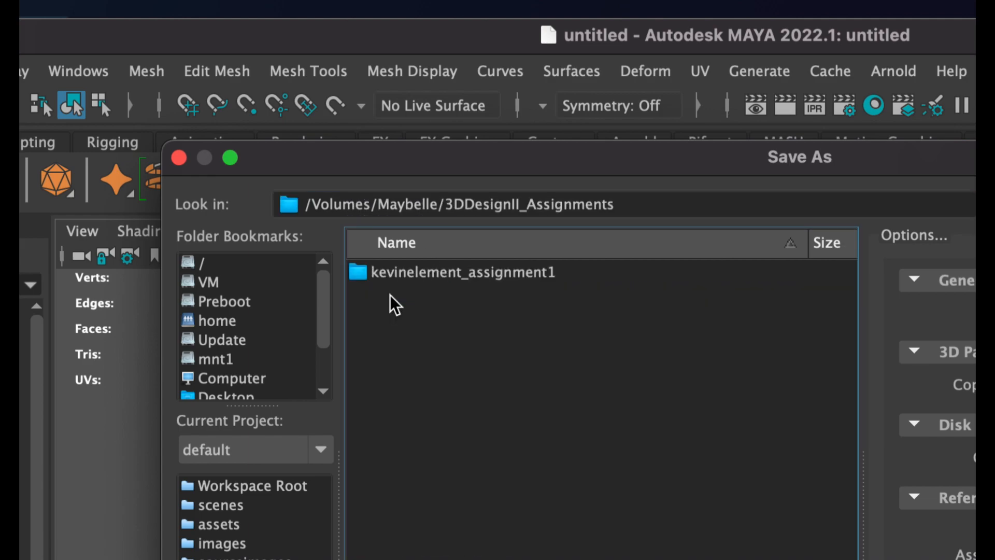
{"action": "double_click", "coordinate": [518, 281]}
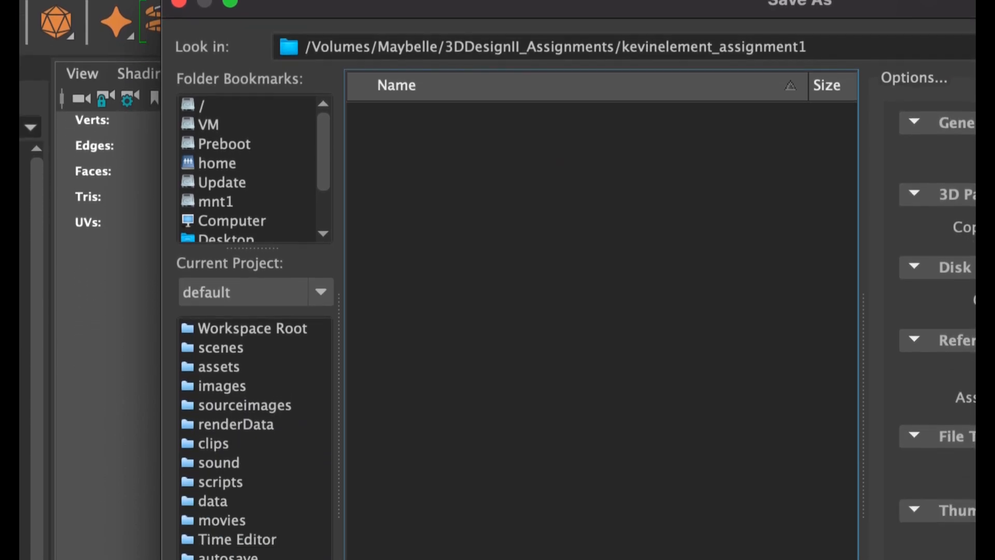
Step: Name the scene file with the student's full name followed by _ProductShot and save it as Maya Binary
{"action": "left_click", "coordinate": [470, 453]}
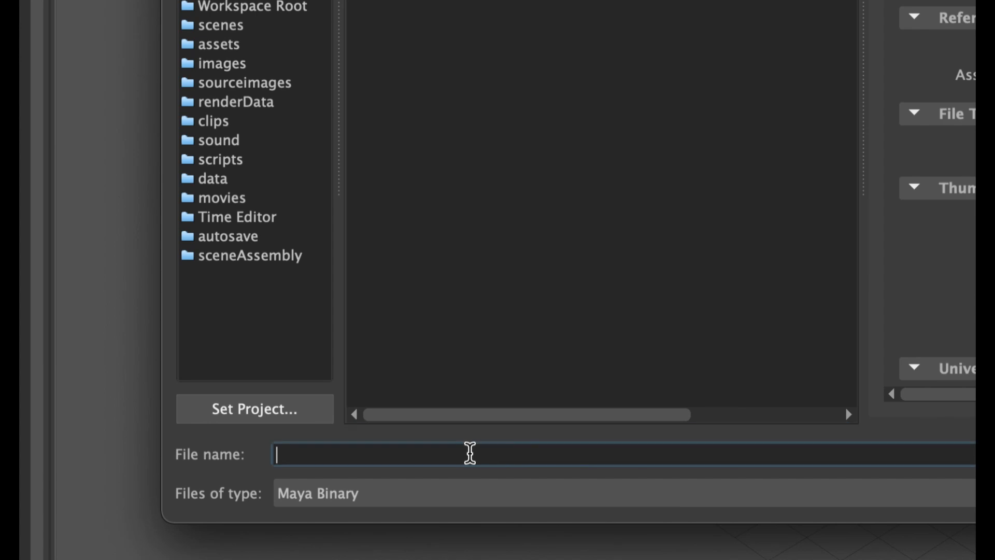
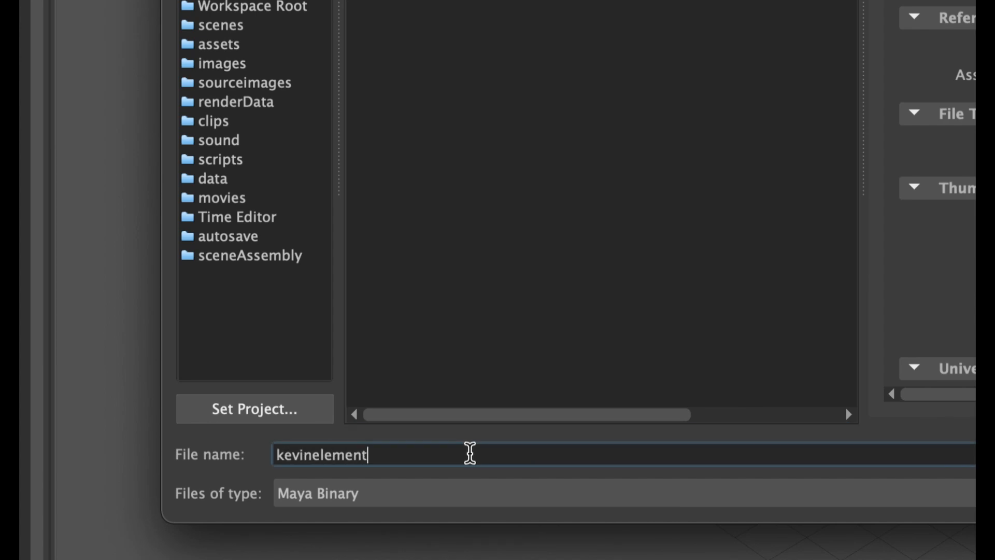
{"action": "type", "text": "_ProductShot"}
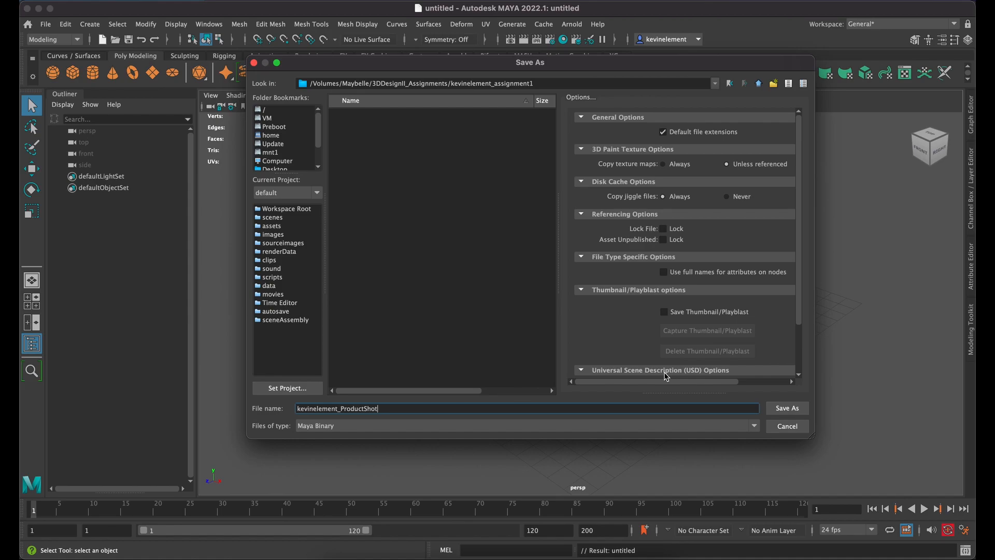
{"action": "double_click", "coordinate": [309, 408]}
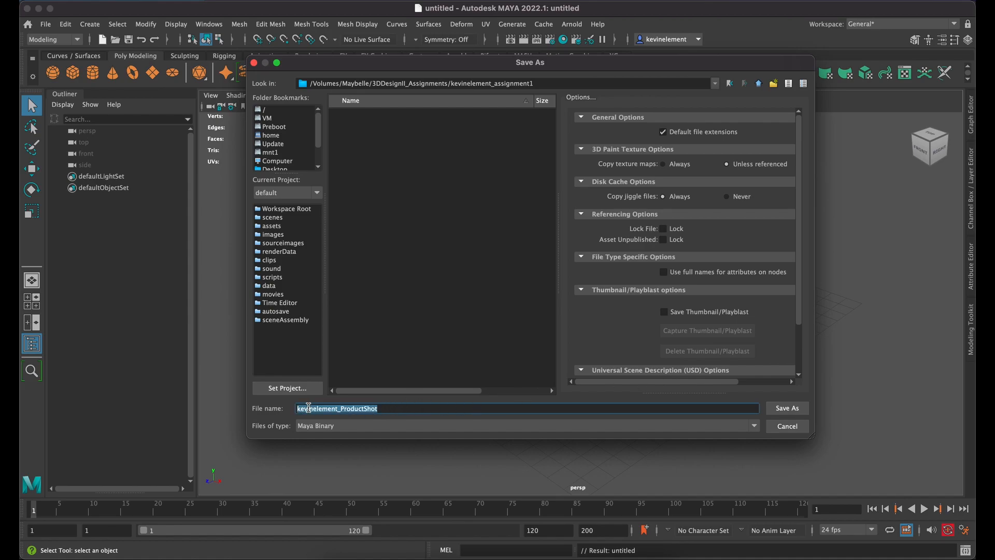
{"action": "left_click", "coordinate": [799, 413]}
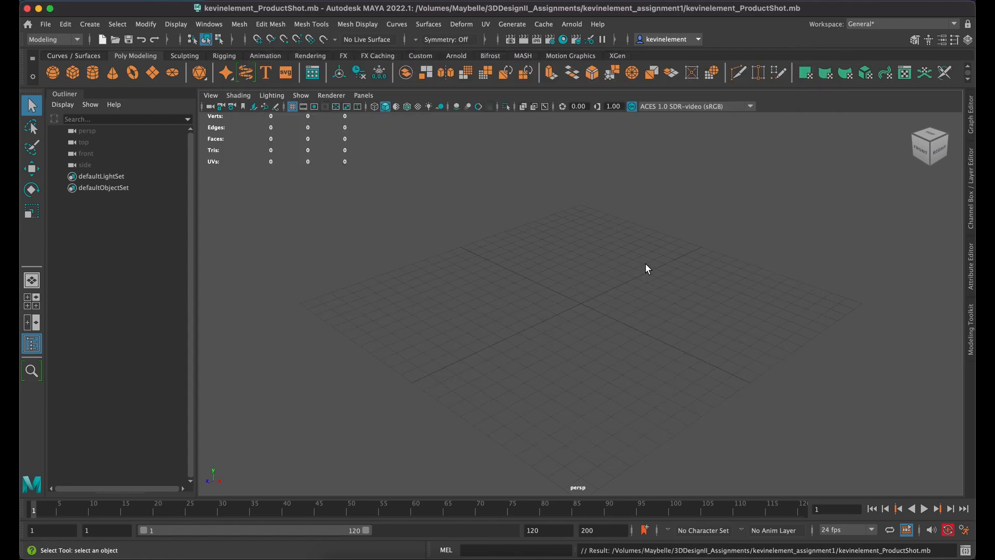
Step: Examine the empty scene's grid in the perspective, four-view and side camera layouts
{"action": "left_click_drag", "start_coordinate": [574, 280], "coordinate": [551, 275]}
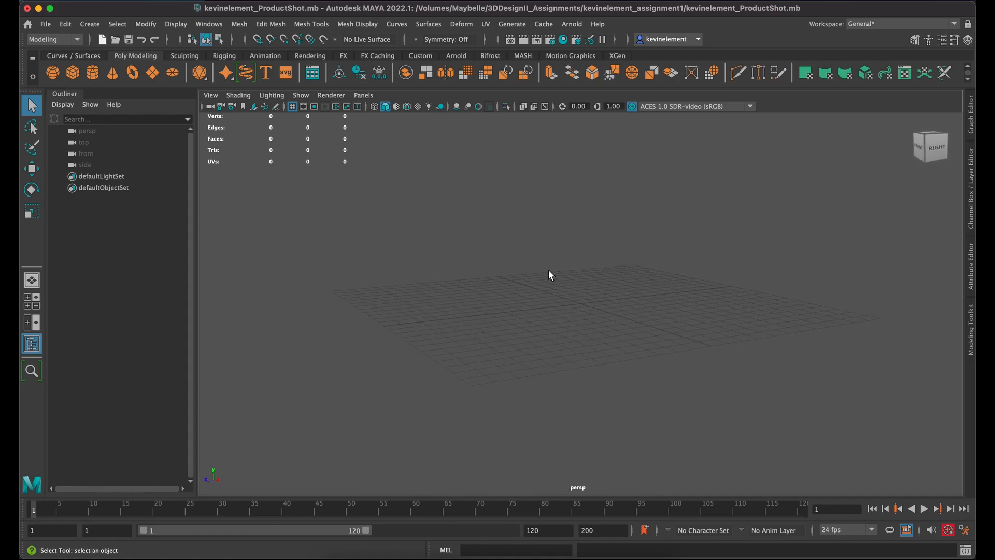
{"action": "key", "text": "space"}
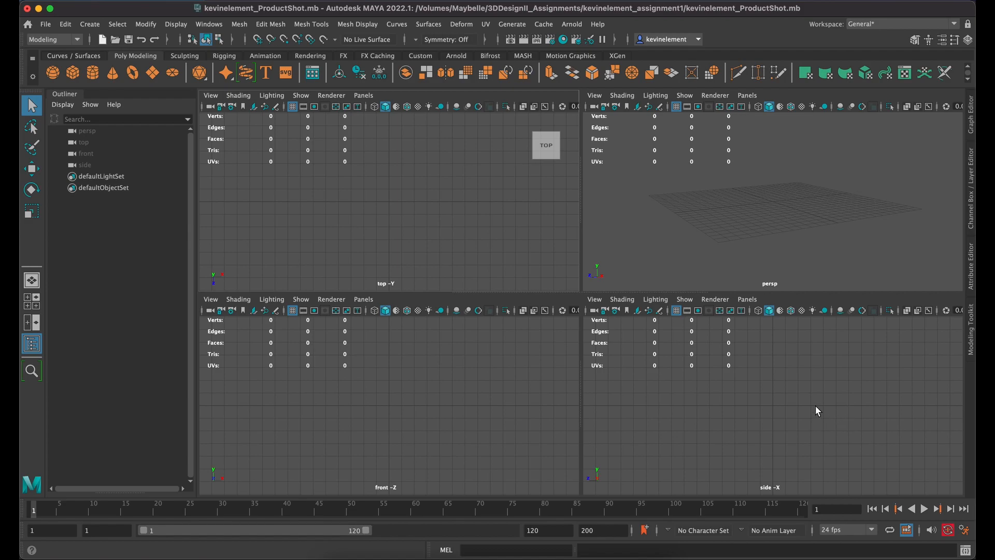
{"action": "key", "text": "space"}
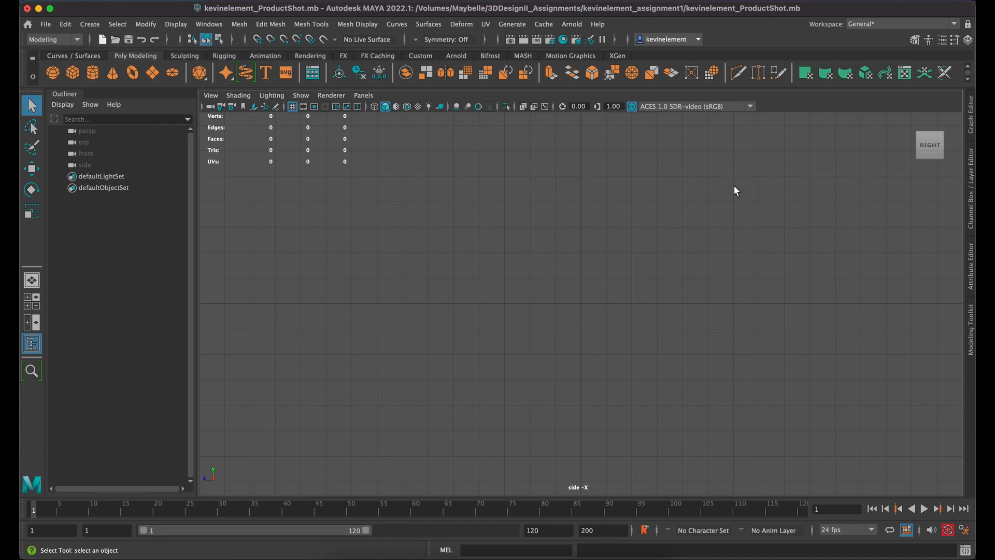
{"action": "key", "text": "space"}
{"action": "left_click", "coordinate": [724, 207]}
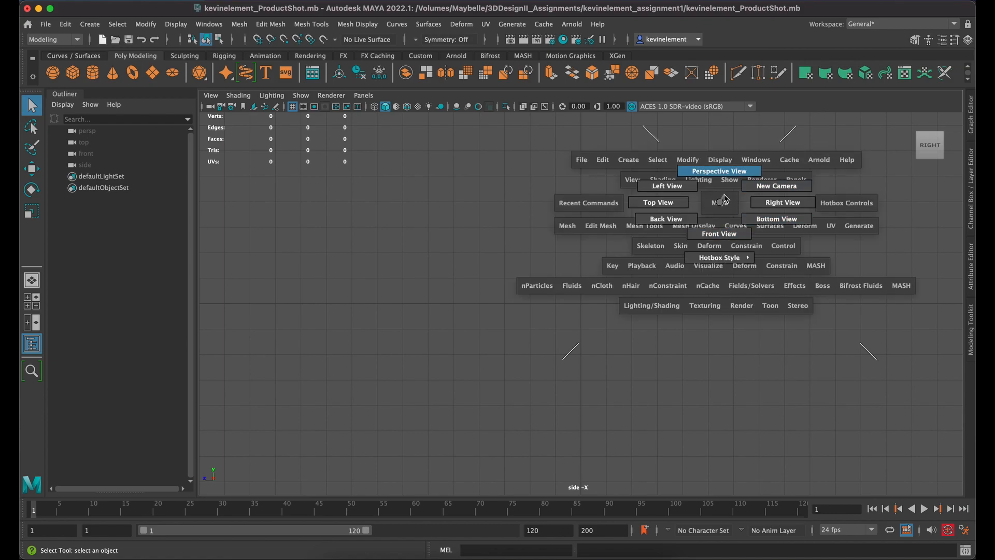
{"action": "left_click_drag", "start_coordinate": [676, 306], "coordinate": [630, 381]}
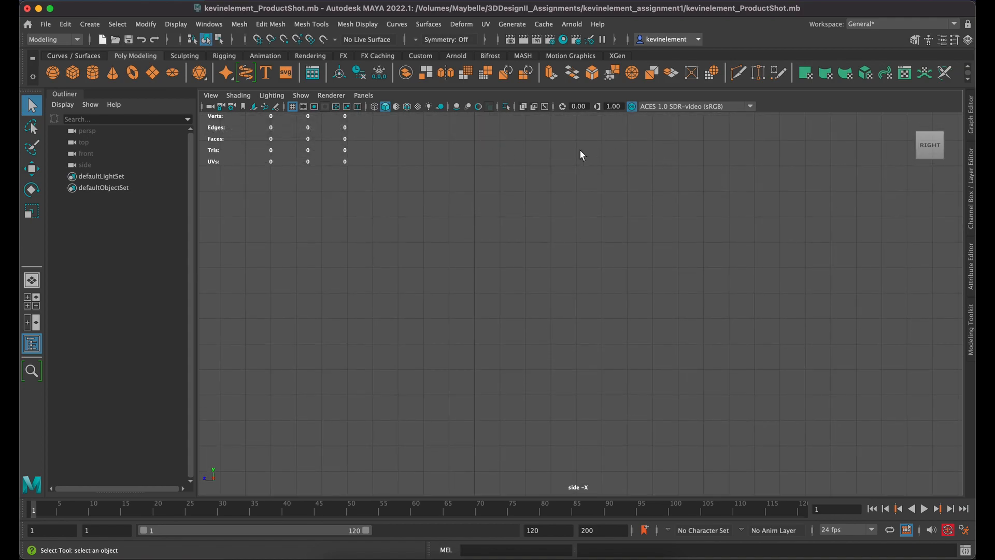
Step: Switch to Illustrator and start the jar profile with a horizontal base line about 183 pt long from the centre guide, undoing the stray anchor
{"action": "key", "text": "super+Tab"}
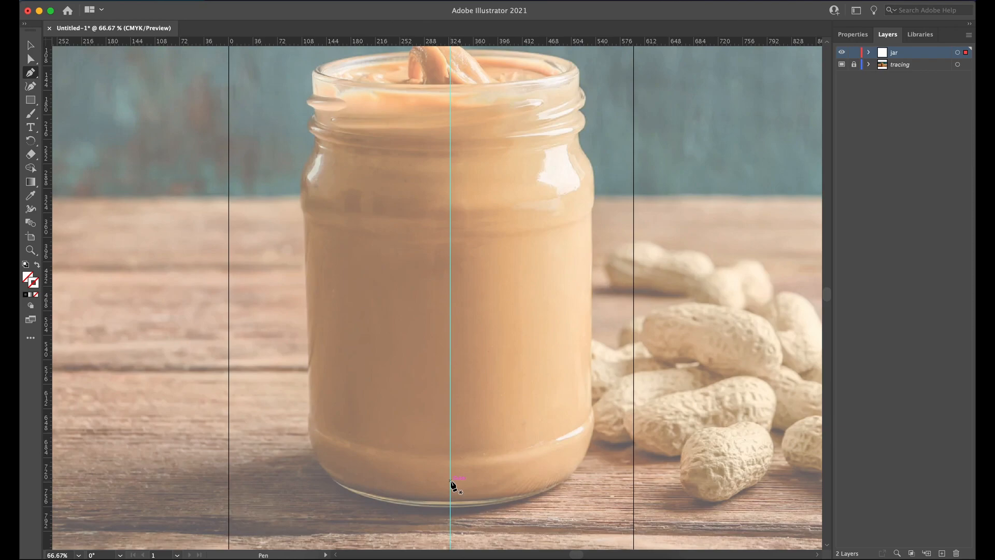
{"action": "left_click_drag", "start_coordinate": [450, 481], "coordinate": [474, 482]}
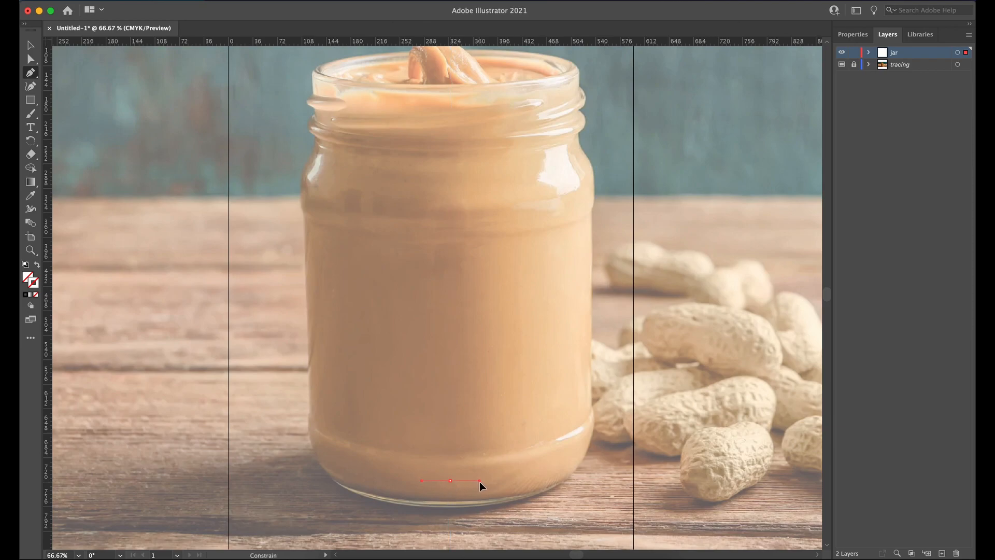
{"action": "left_click_drag", "start_coordinate": [484, 481], "coordinate": [483, 481]}
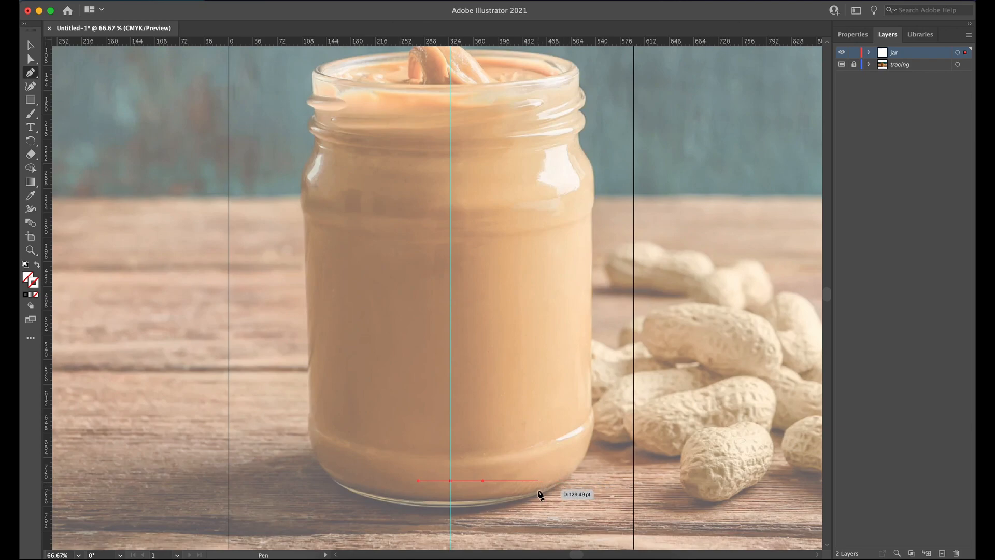
{"action": "left_click", "coordinate": [574, 481]}
{"action": "mouse_move", "coordinate": [586, 482]}
{"action": "left_mouse_down"}
{"action": "mouse_move", "coordinate": [589, 490]}
{"action": "mouse_move", "coordinate": [606, 478]}
{"action": "mouse_move", "coordinate": [591, 430]}
{"action": "mouse_move", "coordinate": [593, 490]}
{"action": "mouse_move", "coordinate": [594, 458]}
{"action": "mouse_move", "coordinate": [588, 479]}
{"action": "left_mouse_up"}
{"action": "left_click", "coordinate": [725, 211]}
{"action": "key", "text": "super+z"}
Step: Curve the profile upward from the base corner and continue it straight up the jar's side to the start of the shoulder
{"action": "left_click", "coordinate": [670, 442]}
{"action": "left_click", "coordinate": [590, 459]}
{"action": "left_click", "coordinate": [594, 407]}
{"action": "left_click_drag", "start_coordinate": [595, 407], "coordinate": [587, 400]}
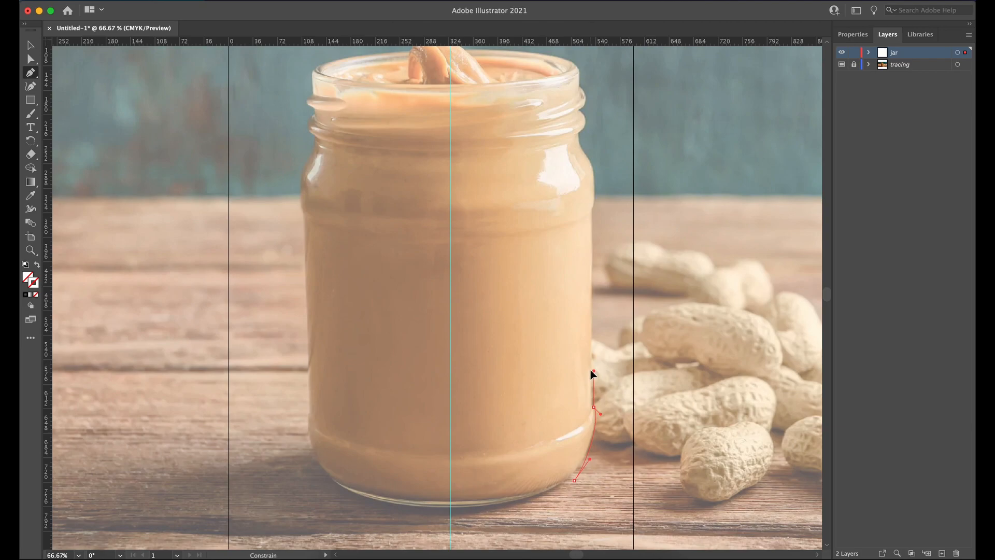
{"action": "left_click_drag", "start_coordinate": [594, 360], "coordinate": [594, 360]}
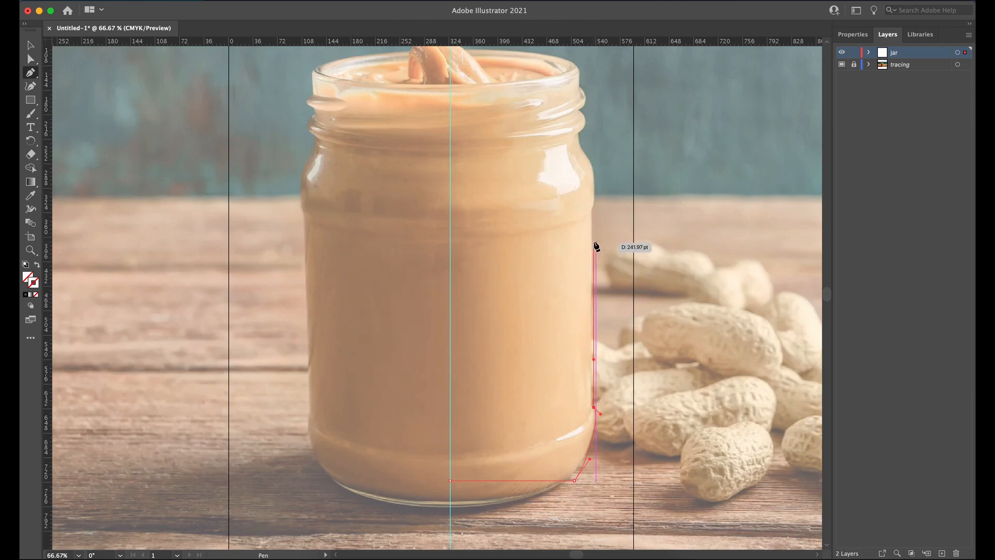
{"action": "left_click_drag", "start_coordinate": [594, 212], "coordinate": [592, 191]}
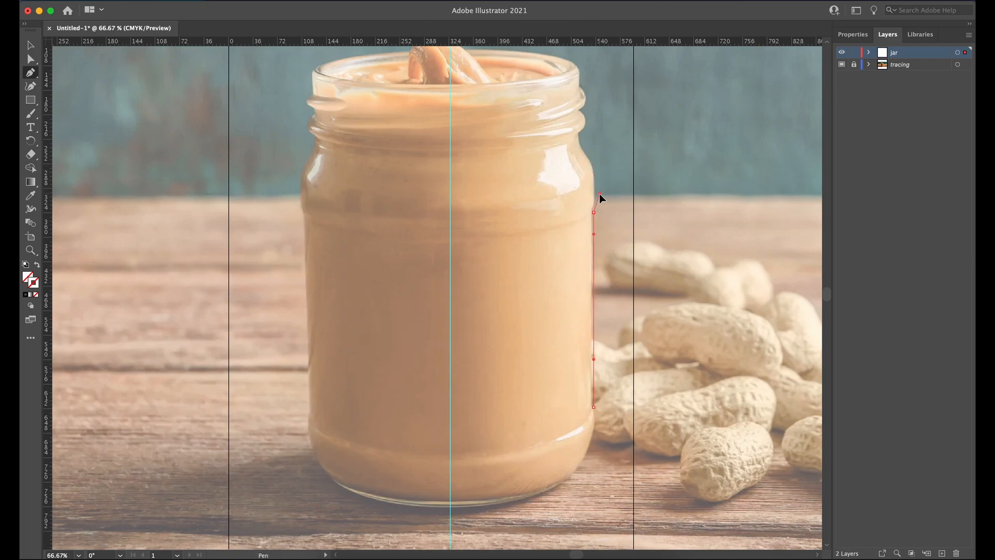
Step: Trace the profile around the shoulder and up the neck to just below the rim, ignoring the screw threads
{"action": "left_click", "coordinate": [593, 168]}
{"action": "left_click_drag", "start_coordinate": [592, 163], "coordinate": [580, 135]}
{"action": "left_click", "coordinate": [579, 133]}
{"action": "left_click_drag", "start_coordinate": [580, 128], "coordinate": [581, 93]}
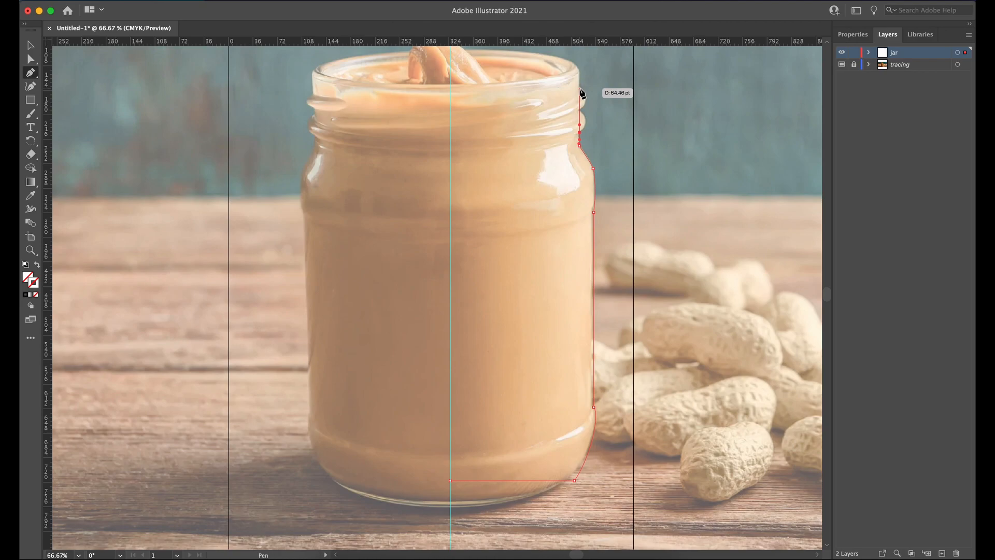
{"action": "left_click_drag", "start_coordinate": [579, 88], "coordinate": [585, 83]}
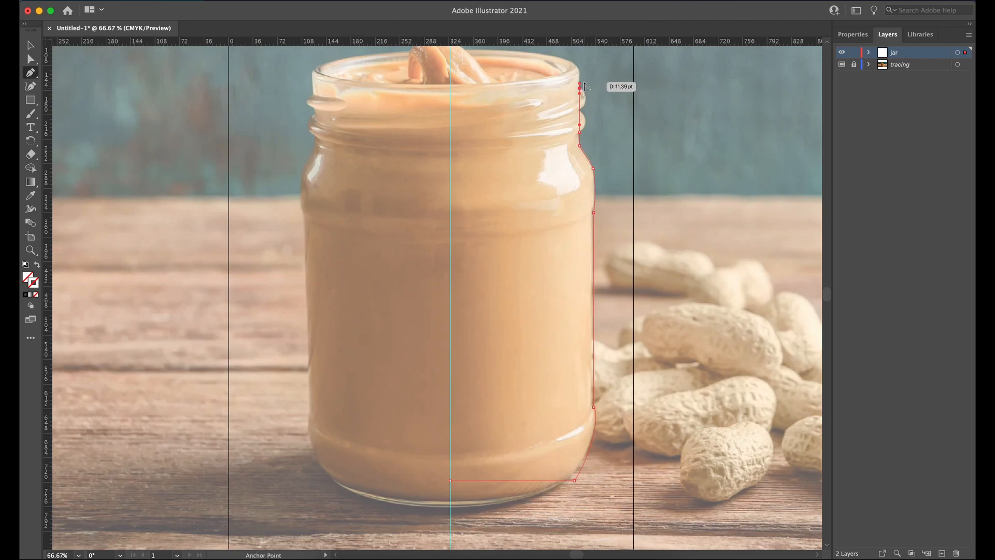
Step: Round the profile over the top of the neck to give the glass thickness, and run it down the inner side of the neck
{"action": "scroll", "coordinate": [585, 83], "scroll_direction": "down", "scroll_amount": 7}
{"action": "scroll", "coordinate": [584, 83], "scroll_direction": "up", "scroll_amount": 9}
{"action": "scroll", "coordinate": [585, 83], "scroll_direction": "up", "scroll_amount": 2}
{"action": "scroll", "coordinate": [585, 83], "scroll_direction": "down", "scroll_amount": 2}
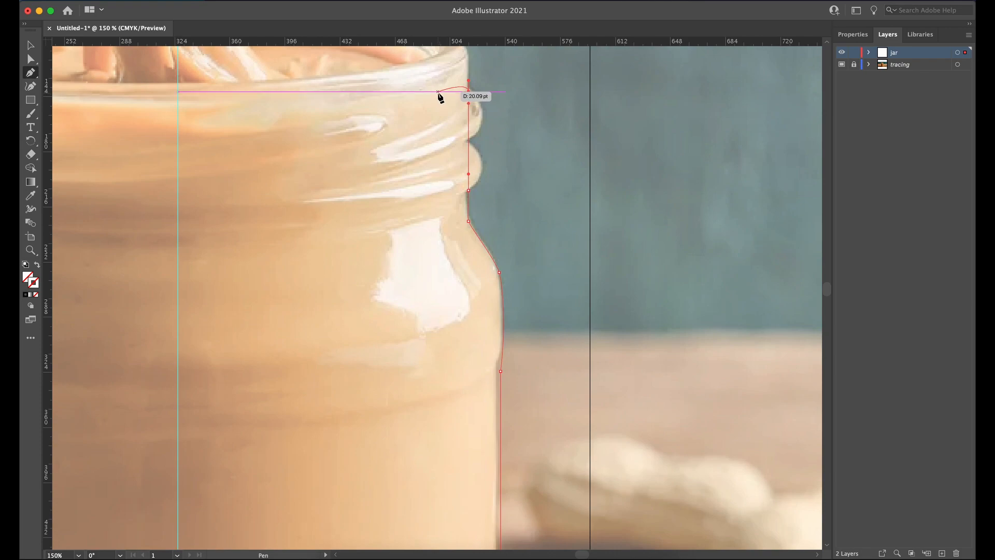
{"action": "left_click_drag", "start_coordinate": [443, 87], "coordinate": [500, 151]}
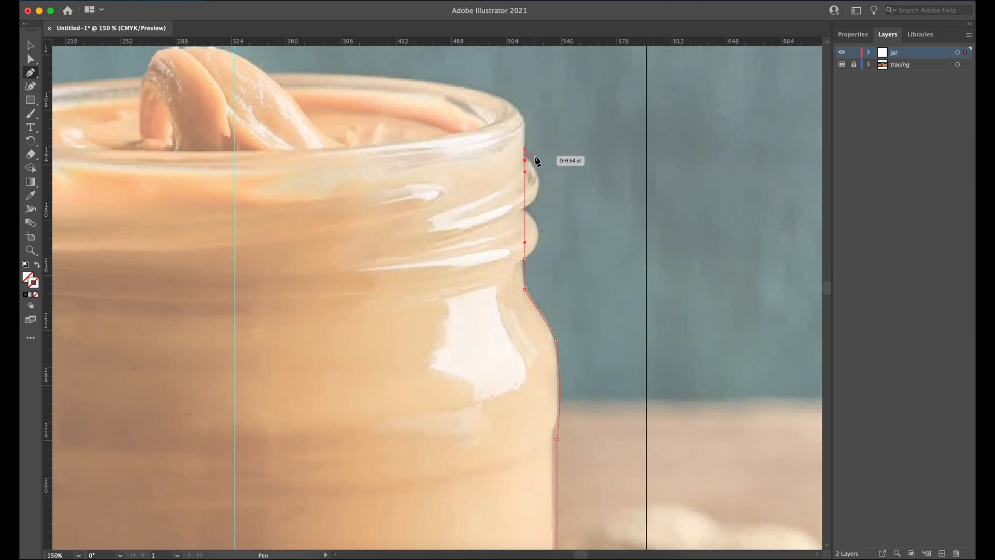
{"action": "left_click_drag", "start_coordinate": [500, 147], "coordinate": [442, 156]}
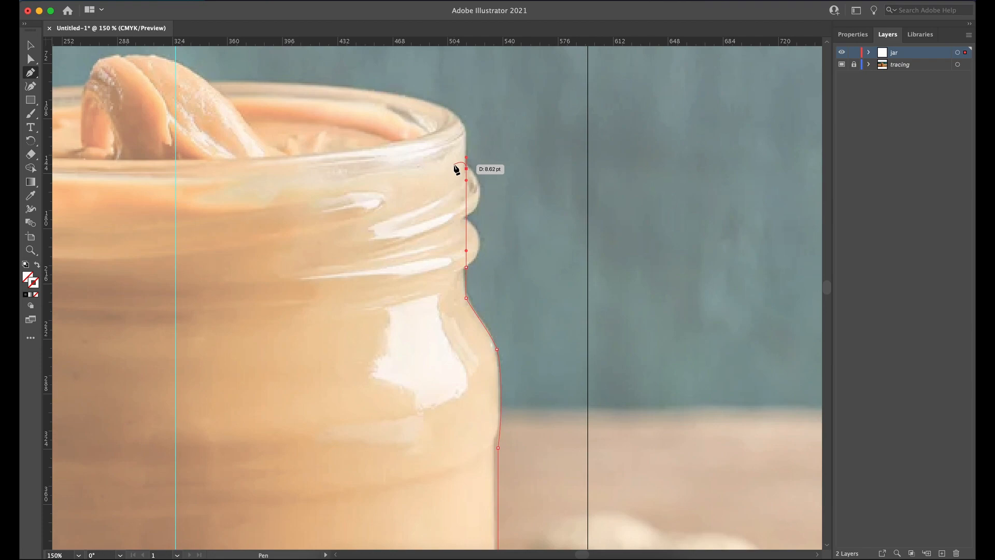
{"action": "left_click", "coordinate": [454, 165]}
{"action": "left_click_drag", "start_coordinate": [456, 165], "coordinate": [454, 168]}
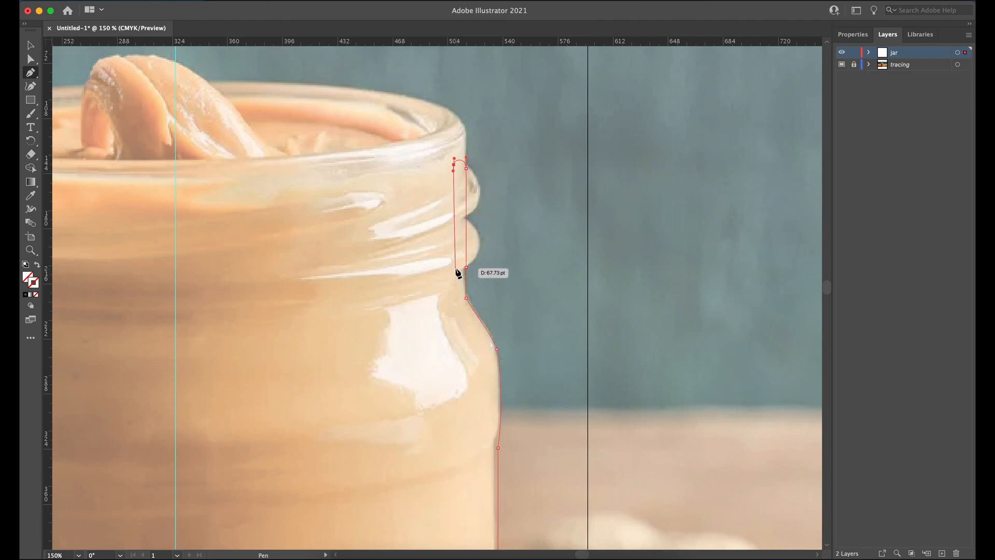
{"action": "left_click", "coordinate": [455, 303]}
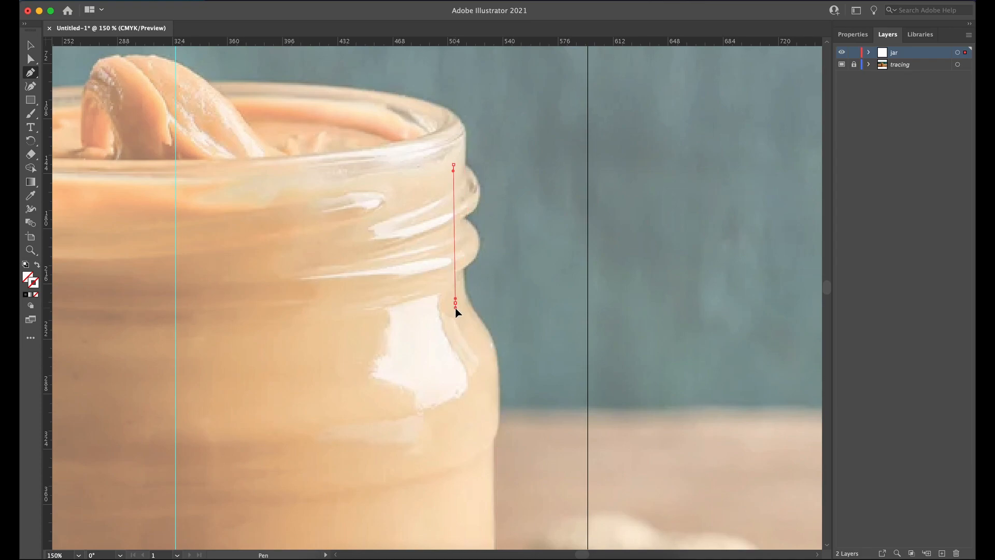
Step: Continue the inner wall around the shoulder and straight down, parallel to the outer wall, to the lower bend
{"action": "left_click_drag", "start_coordinate": [455, 308], "coordinate": [430, 159]}
{"action": "key", "text": "space"}
{"action": "left_click", "coordinate": [454, 208]}
{"action": "mouse_move", "coordinate": [454, 218]}
{"action": "left_mouse_down"}
{"action": "mouse_move", "coordinate": [457, 322]}
{"action": "mouse_move", "coordinate": [473, 244]}
{"action": "mouse_move", "coordinate": [477, 62]}
{"action": "left_mouse_up"}
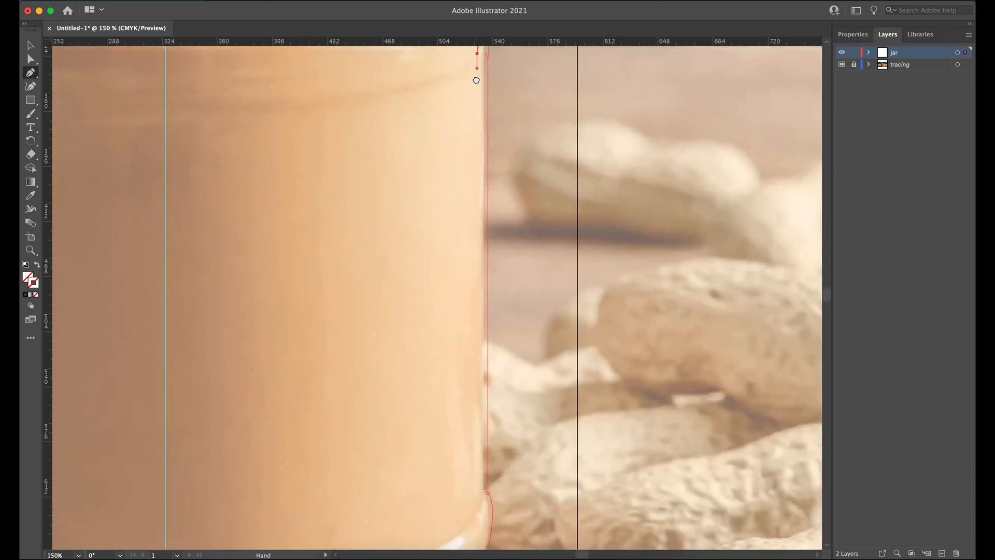
{"action": "left_click_drag", "start_coordinate": [464, 355], "coordinate": [490, 210]}
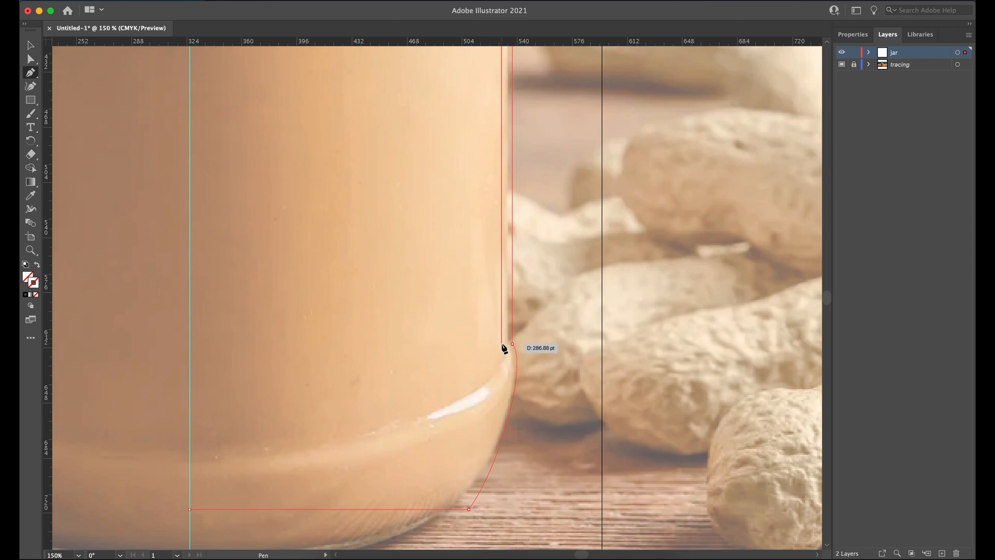
{"action": "left_click_drag", "start_coordinate": [502, 345], "coordinate": [502, 378]}
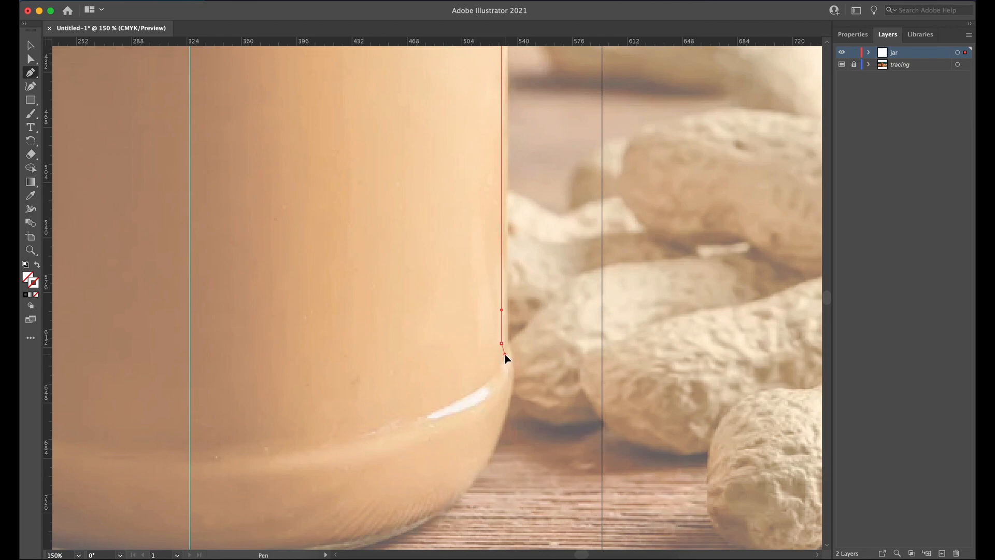
Step: Curve the inner wall to the base corner and draw the inner base line about 182 pt back to the centre guide, ending the path
{"action": "left_click_drag", "start_coordinate": [505, 352], "coordinate": [424, 501]}
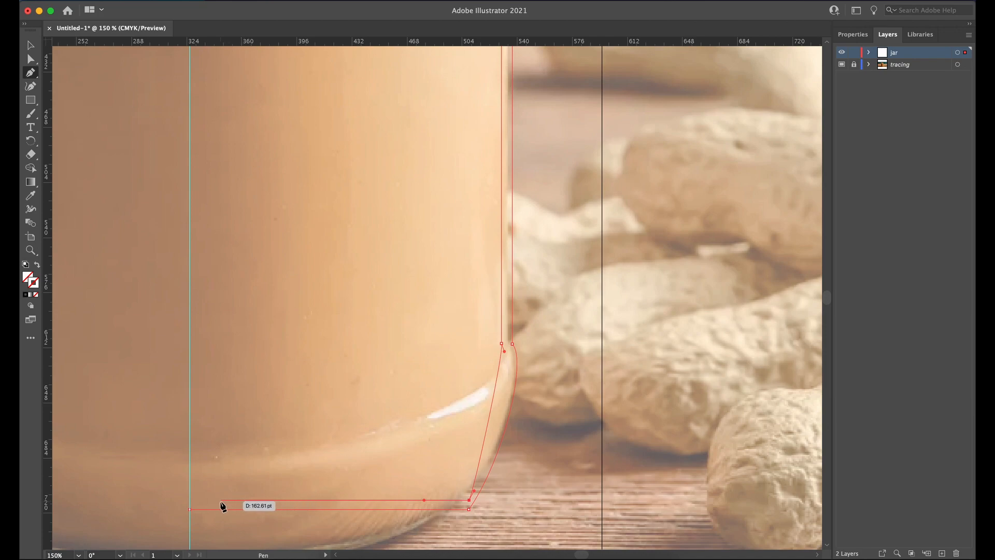
{"action": "left_click", "coordinate": [190, 502]}
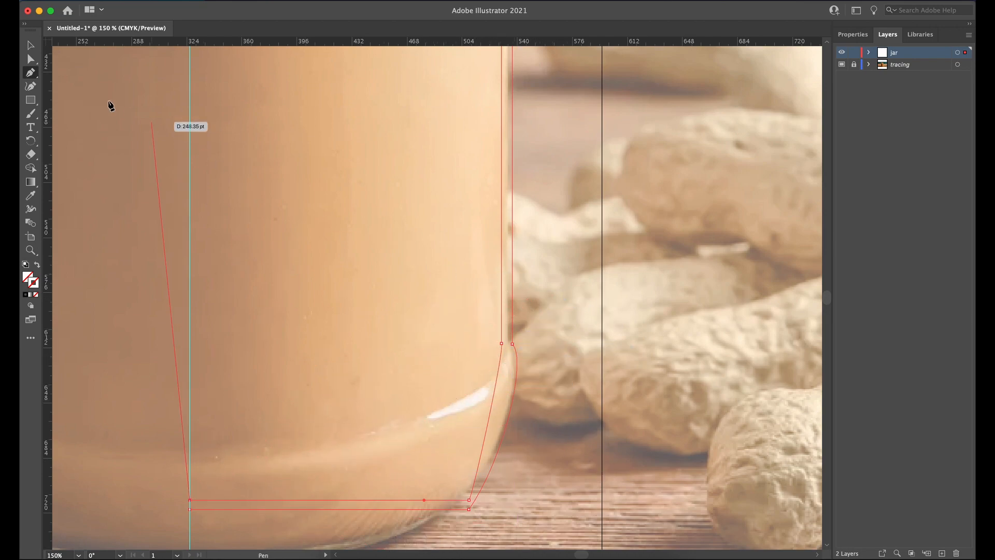
{"action": "key", "text": "a"}
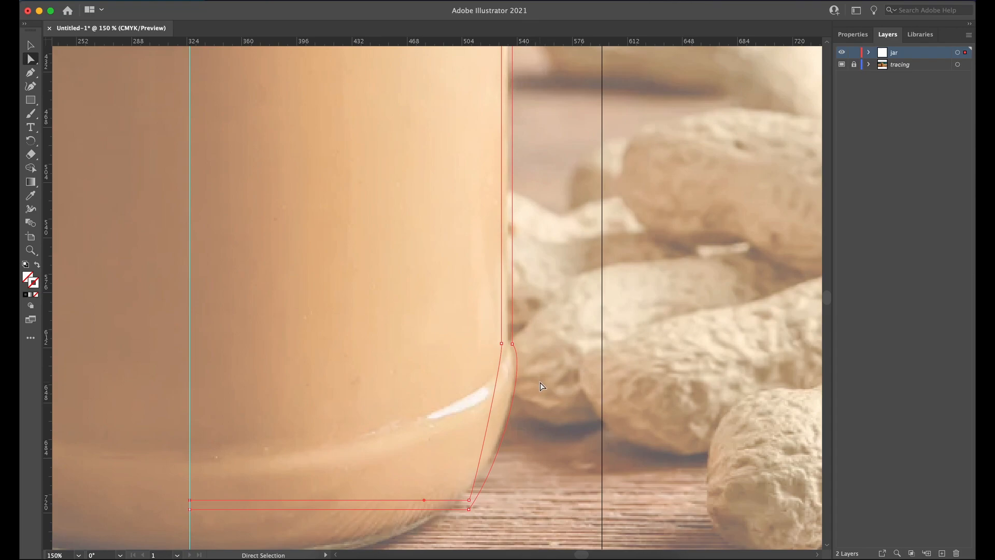
Step: Apply a grey stroke to the jar profile path
{"action": "scroll", "coordinate": [506, 443], "scroll_direction": "up", "scroll_amount": 3}
{"action": "scroll", "coordinate": [509, 441], "scroll_direction": "up", "scroll_amount": 2}
{"action": "scroll", "coordinate": [509, 440], "scroll_direction": "down", "scroll_amount": 2}
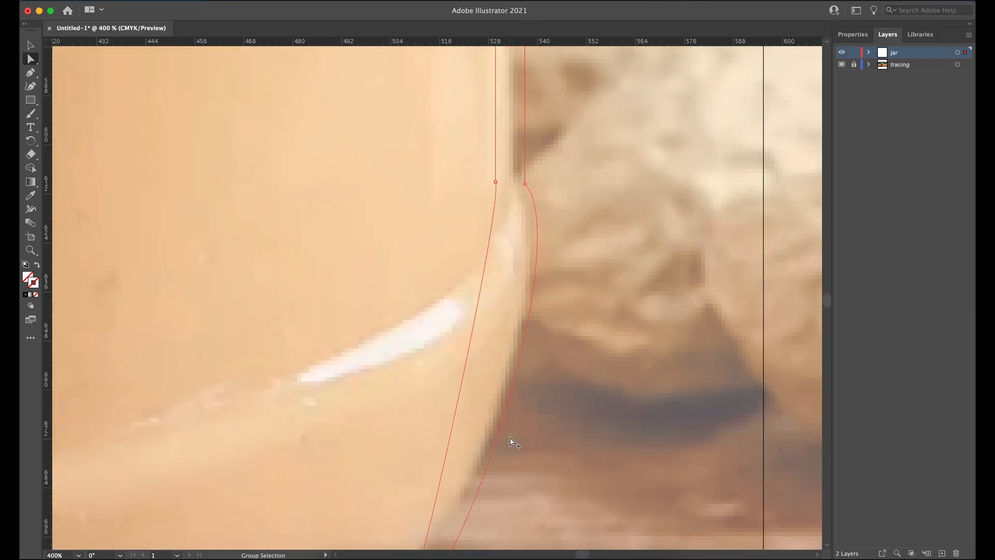
{"action": "left_click", "coordinate": [496, 182]}
{"action": "left_click", "coordinate": [29, 46]}
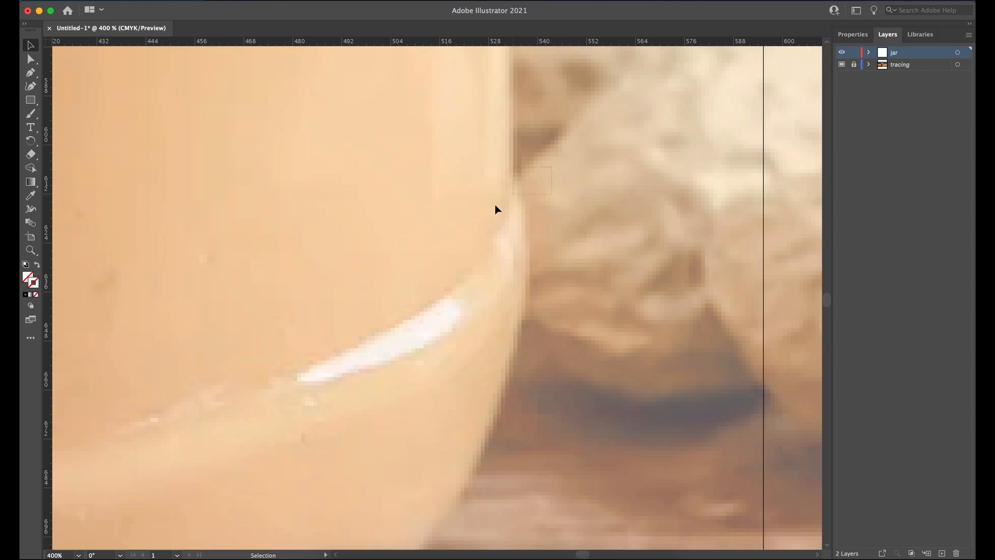
{"action": "double_click", "coordinate": [34, 285]}
{"action": "left_click_drag", "start_coordinate": [369, 292], "coordinate": [327, 278]}
{"action": "left_click", "coordinate": [603, 221]}
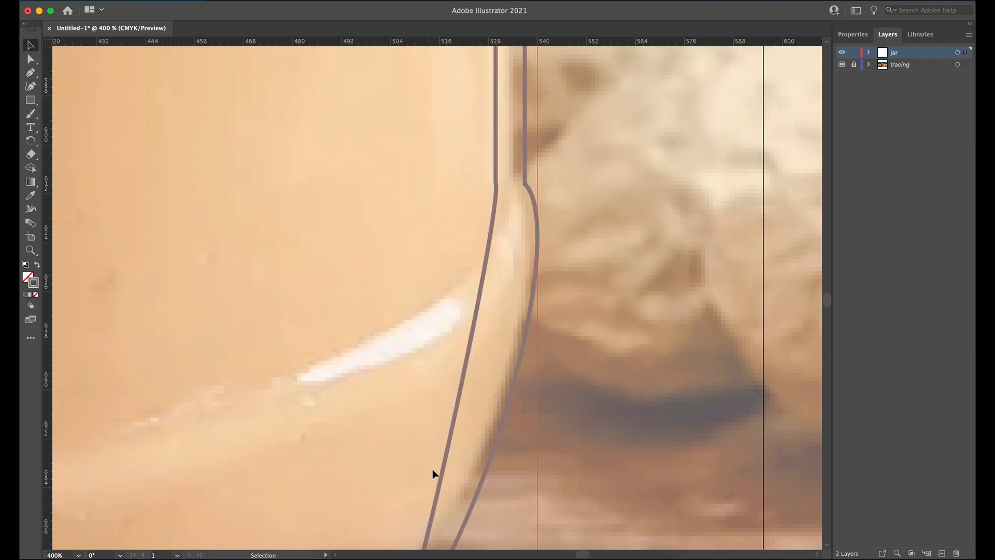
Step: Nudge the inner wall's lower bend anchor down and pull its handle outward so the curve follows the outer wall
{"action": "left_click_drag", "start_coordinate": [487, 430], "coordinate": [503, 371]}
{"action": "left_click_drag", "start_coordinate": [532, 223], "coordinate": [526, 257]}
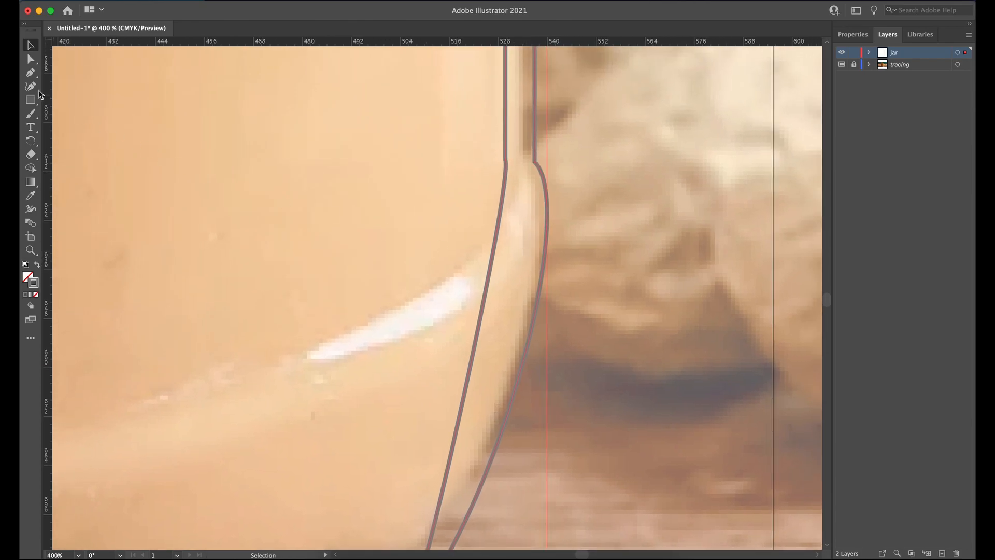
{"action": "left_click", "coordinate": [31, 60]}
{"action": "left_click_drag", "start_coordinate": [479, 151], "coordinate": [520, 179]}
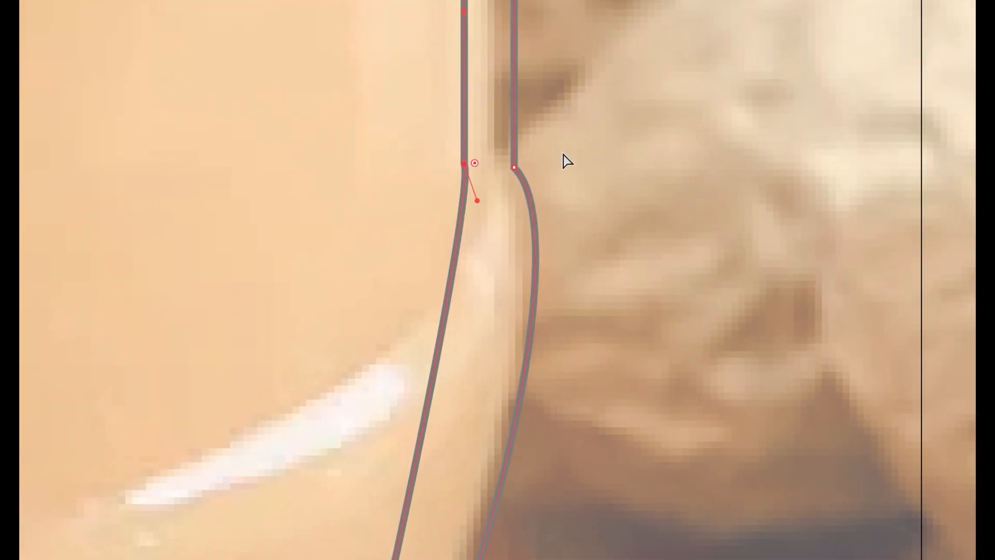
{"action": "left_click", "coordinate": [520, 191]}
{"action": "left_click", "coordinate": [463, 165]}
{"action": "key", "text": "Down"}
{"action": "key", "text": "Down"}
{"action": "key", "text": "Down"}
{"action": "key", "text": "Down"}
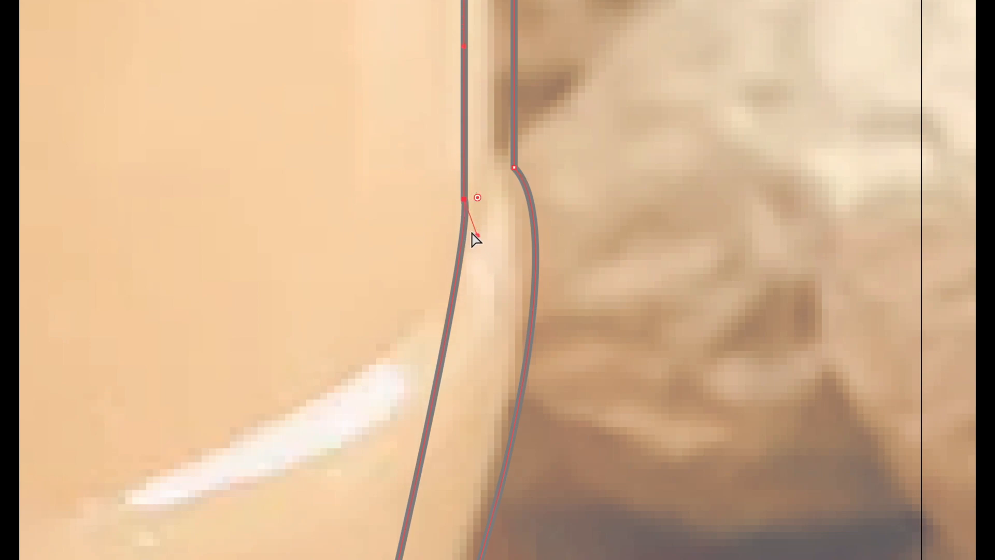
{"action": "left_click_drag", "start_coordinate": [478, 236], "coordinate": [519, 274]}
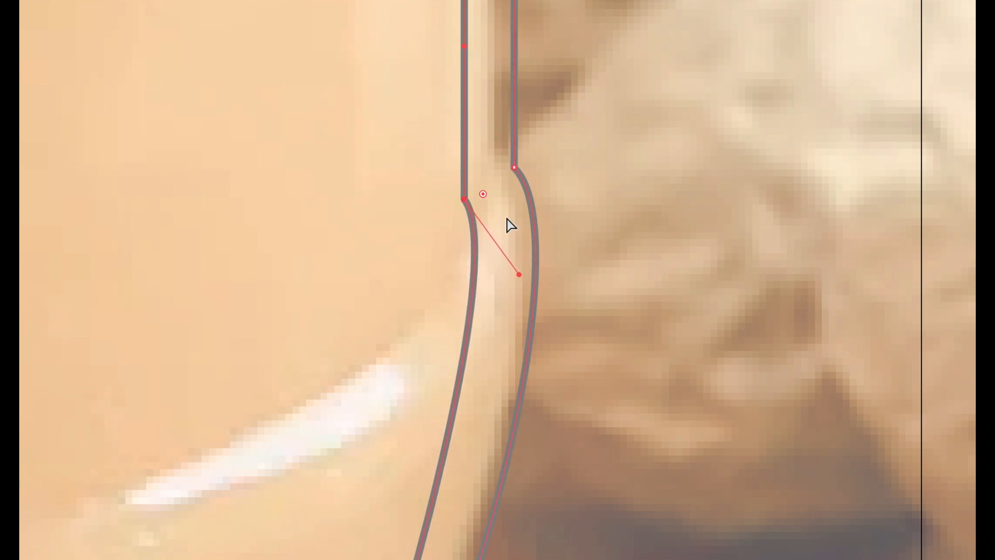
Step: Nudge the inner base corner anchor inward, toward the centre guide, and lengthen its handle to even out the glass thickness
{"action": "left_click_drag", "start_coordinate": [538, 392], "coordinate": [611, 40]}
{"action": "left_click_drag", "start_coordinate": [600, 342], "coordinate": [621, 213]}
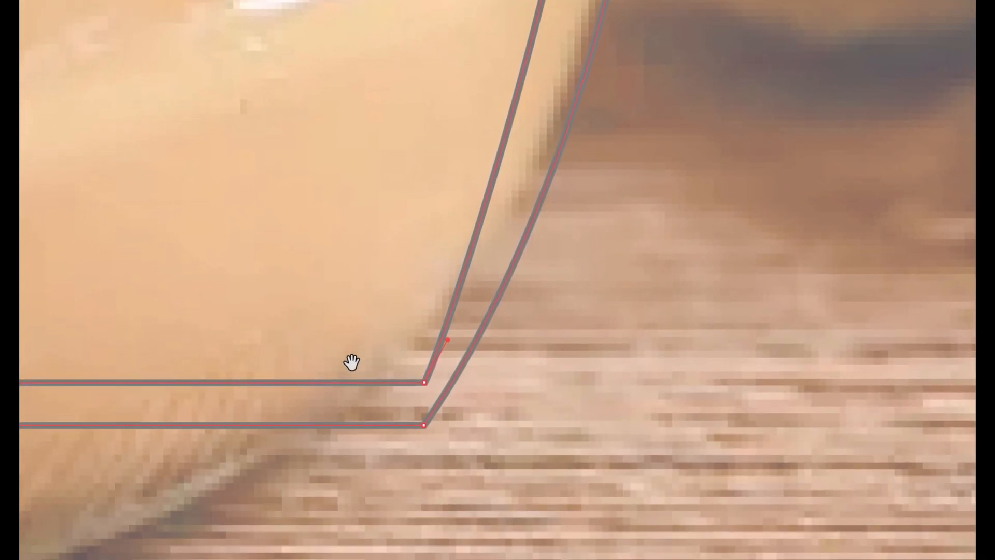
{"action": "left_click", "coordinate": [425, 384]}
{"action": "key", "text": "Left"}
{"action": "key", "text": "Left"}
{"action": "key", "text": "Left"}
{"action": "key", "text": "Left"}
{"action": "key", "text": "Left"}
{"action": "key", "text": "Left"}
{"action": "key", "text": "Left"}
{"action": "key", "text": "Left"}
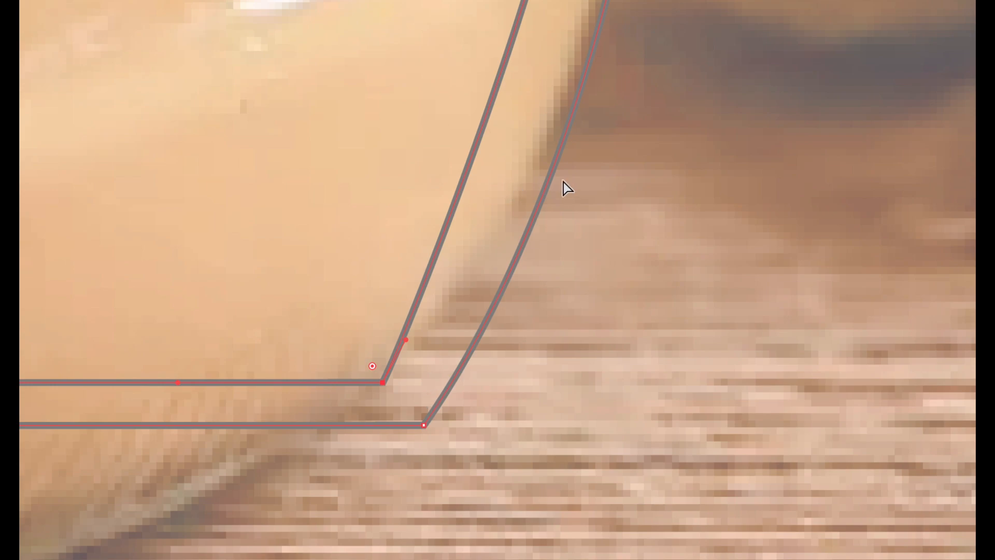
{"action": "scroll", "coordinate": [567, 187], "scroll_direction": "down", "scroll_amount": 2}
{"action": "left_click_drag", "start_coordinate": [656, 100], "coordinate": [498, 289]}
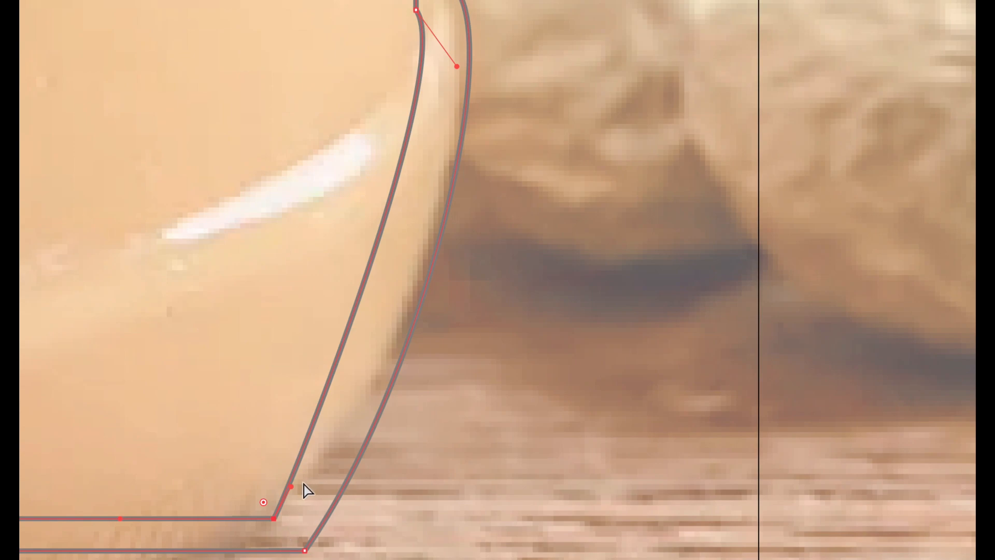
{"action": "left_click_drag", "start_coordinate": [294, 483], "coordinate": [335, 454]}
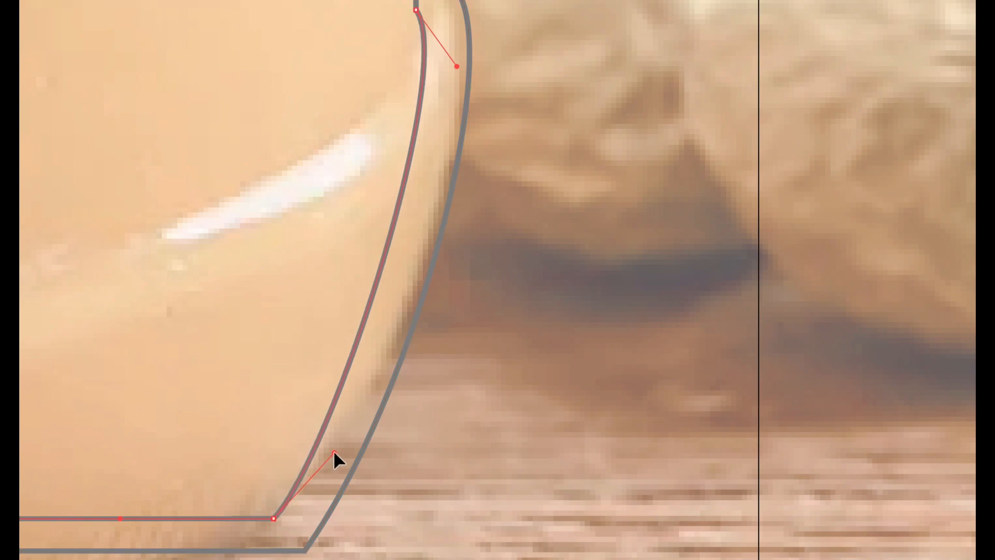
Step: Examine the spacing between the inner and outer walls up to the jar's shoulder
{"action": "left_click_drag", "start_coordinate": [551, 98], "coordinate": [613, 387]}
{"action": "left_click_drag", "start_coordinate": [606, 100], "coordinate": [620, 481]}
{"action": "left_click_drag", "start_coordinate": [617, 180], "coordinate": [628, 555]}
{"action": "left_click_drag", "start_coordinate": [616, 129], "coordinate": [628, 503]}
{"action": "left_click_drag", "start_coordinate": [621, 148], "coordinate": [624, 455]}
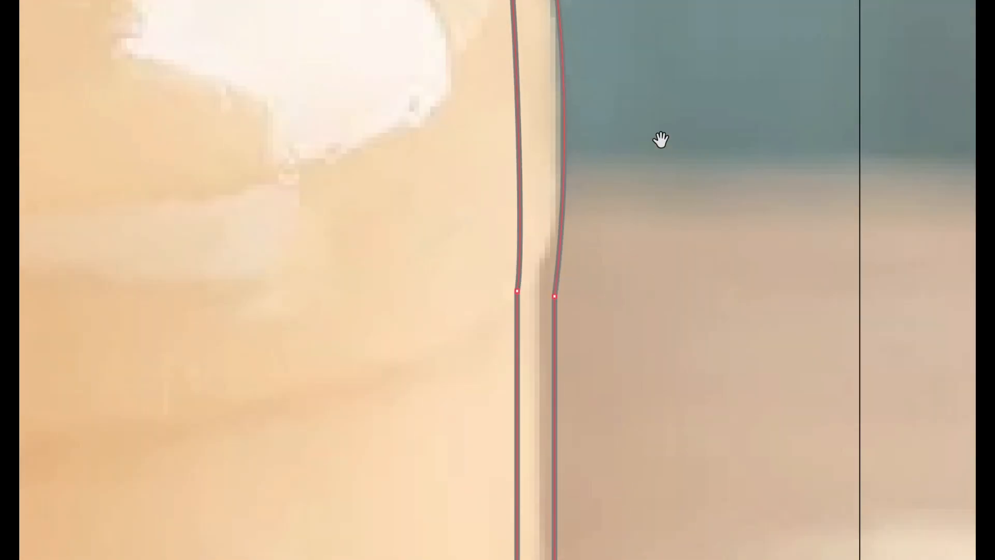
{"action": "left_click_drag", "start_coordinate": [660, 138], "coordinate": [655, 285]}
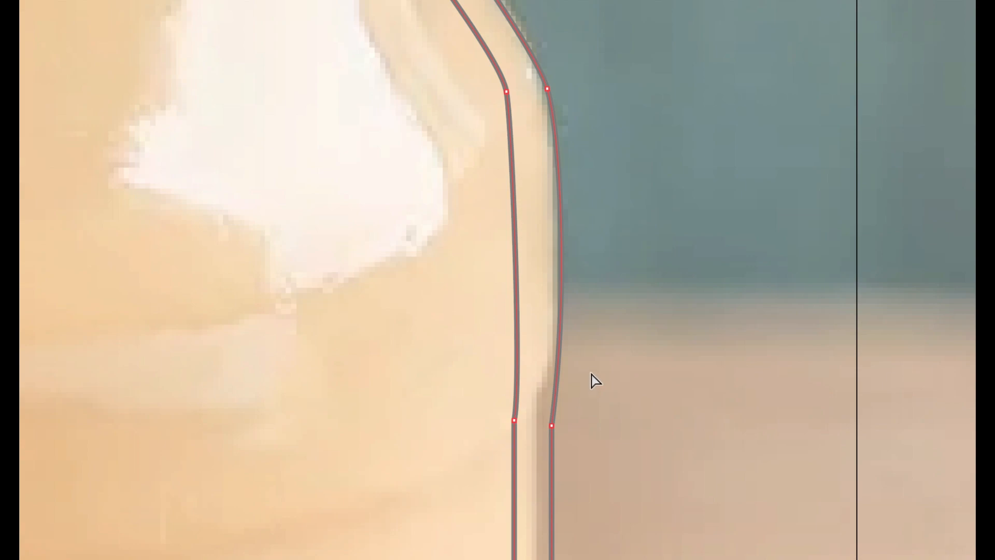
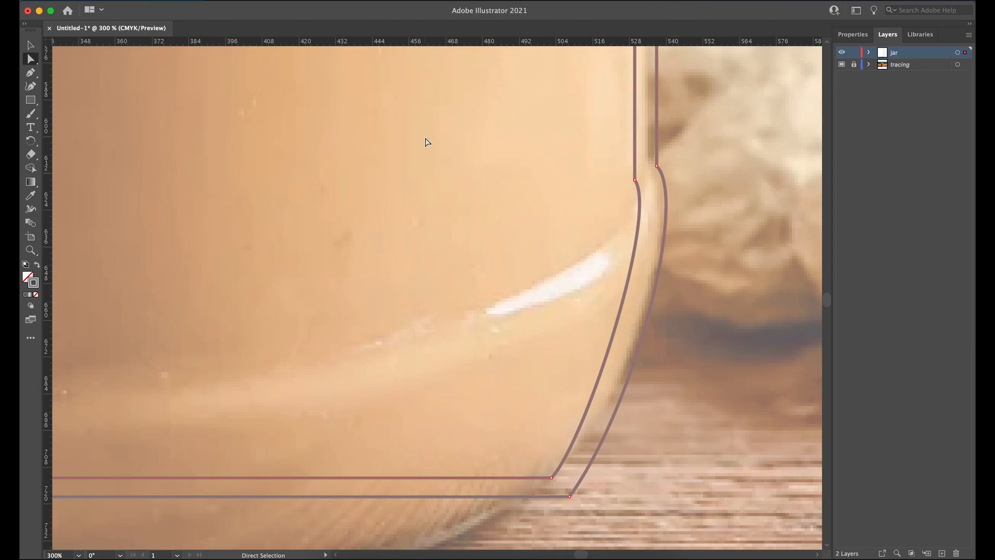
Step: Check the wall spacing along the jar's base and side, and review the whole half profile against the photo
{"action": "scroll", "coordinate": [314, 394], "scroll_direction": "left", "scroll_amount": 5}
{"action": "scroll", "coordinate": [314, 394], "scroll_direction": "down", "scroll_amount": 2}
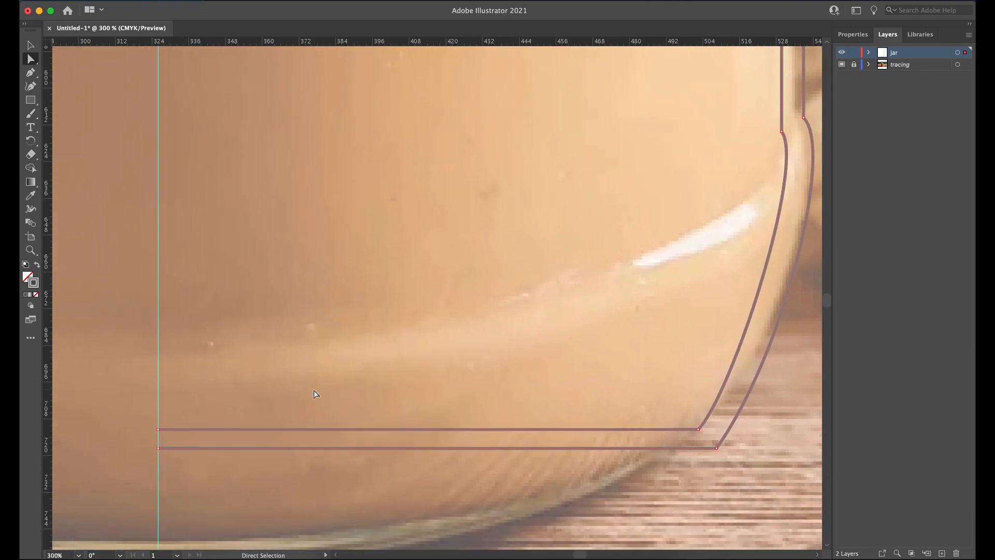
{"action": "scroll", "coordinate": [314, 394], "scroll_direction": "right", "scroll_amount": 3}
{"action": "scroll", "coordinate": [314, 394], "scroll_direction": "up", "scroll_amount": 2}
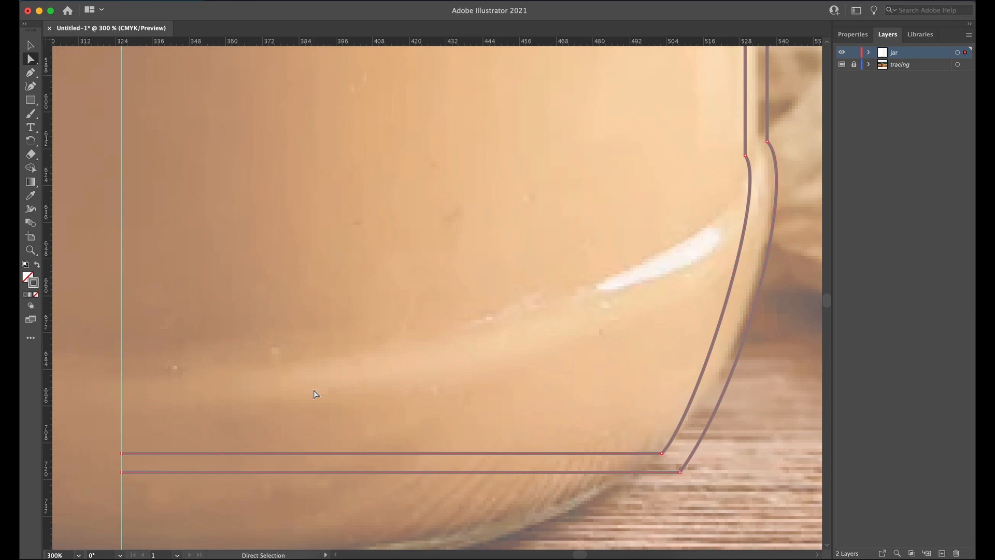
{"action": "scroll", "coordinate": [314, 394], "scroll_direction": "up", "scroll_amount": 20}
{"action": "scroll", "coordinate": [314, 394], "scroll_direction": "right", "scroll_amount": 4}
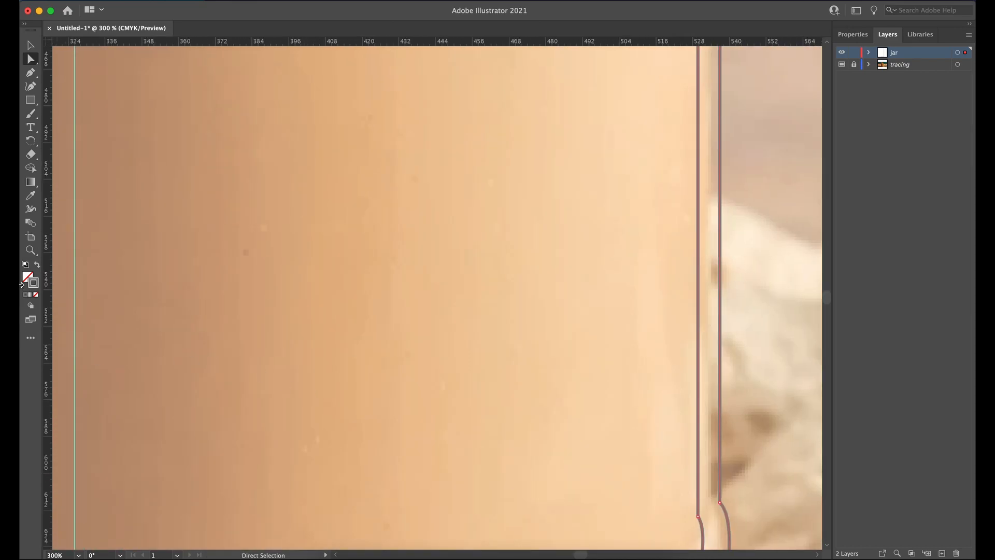
{"action": "left_click", "coordinate": [31, 250]}
{"action": "right_click", "coordinate": [445, 246]}
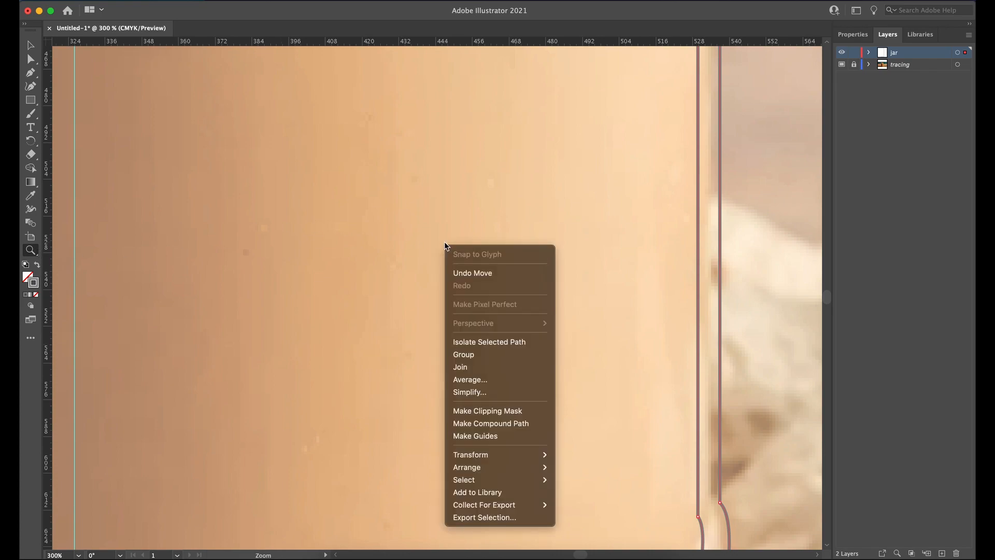
{"action": "left_click", "coordinate": [406, 217]}
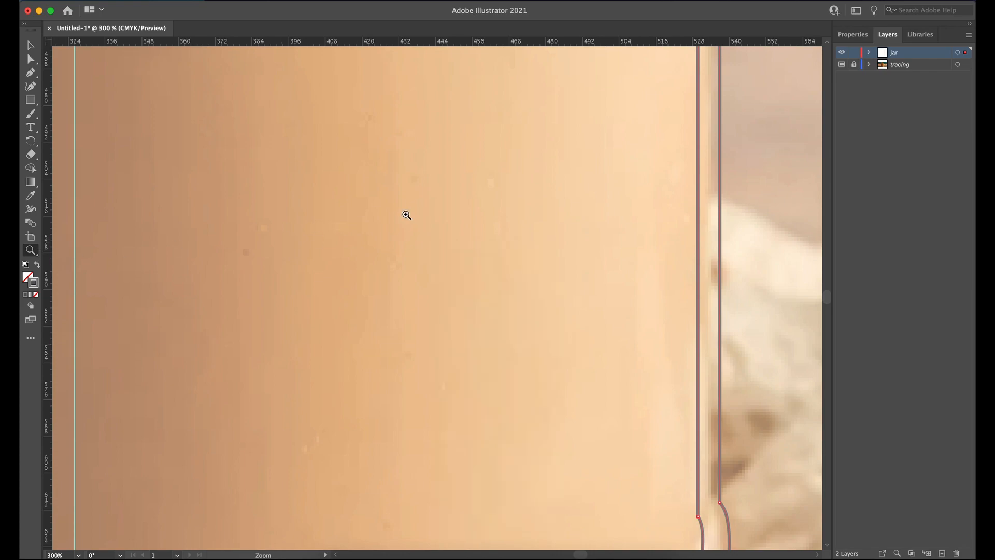
{"action": "left_click", "coordinate": [406, 214], "text": "alt"}
{"action": "left_click", "coordinate": [406, 215], "text": "alt"}
{"action": "left_click", "coordinate": [406, 215], "text": "alt"}
{"action": "left_click", "coordinate": [407, 215], "text": "alt"}
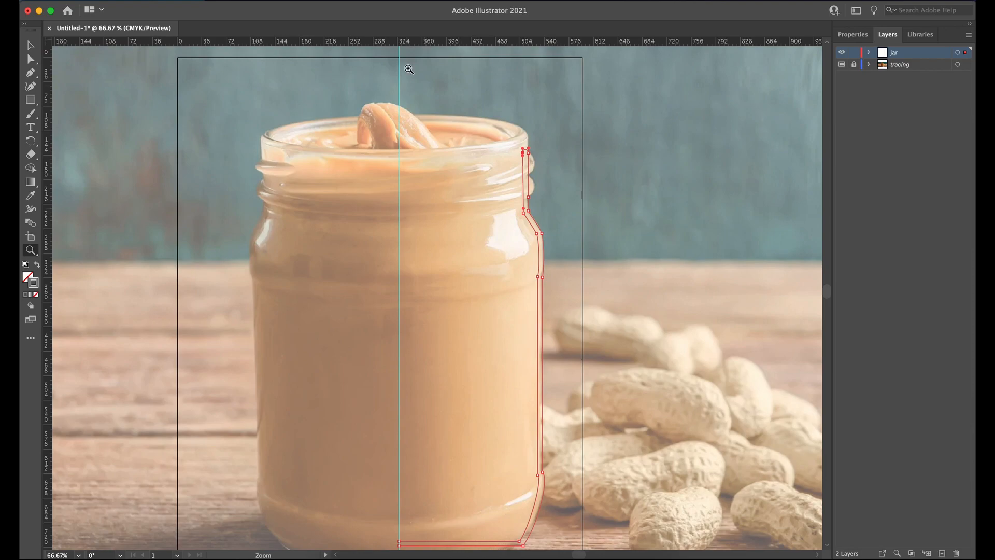
Step: Start saving the document under a new name in the assignment 1 project folder inside 3DDesignII_Assignments on the Maybelle drive
{"action": "left_click", "coordinate": [106, 2]}
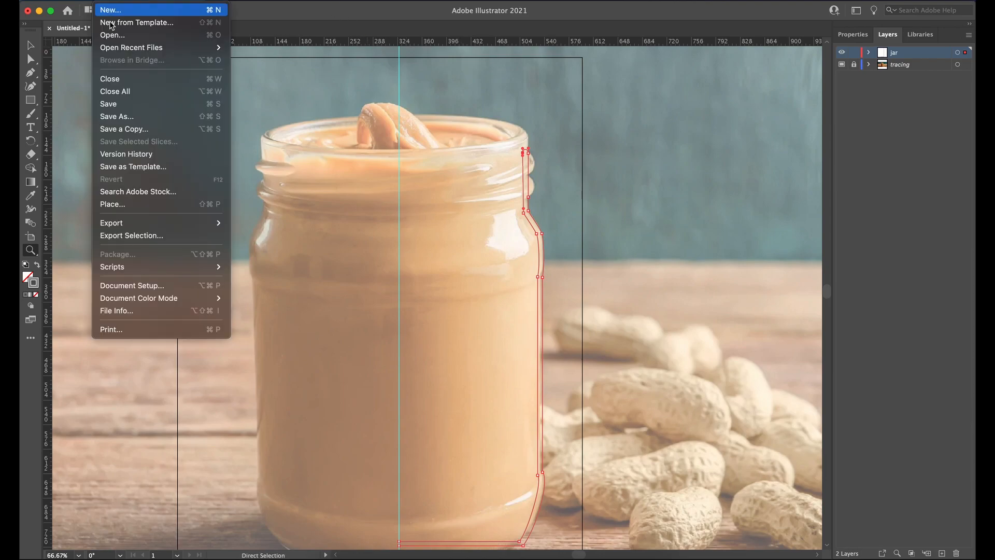
{"action": "left_click", "coordinate": [122, 117]}
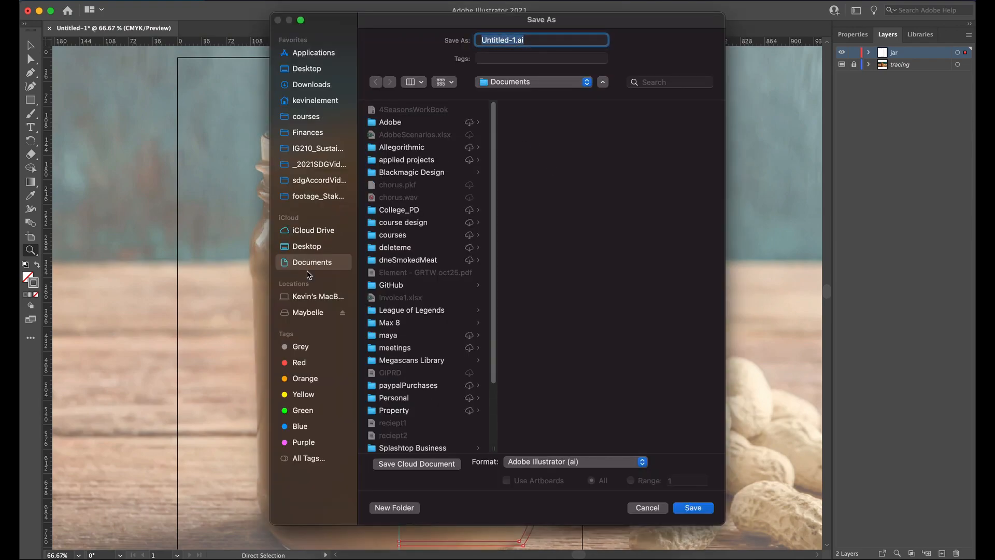
{"action": "left_click", "coordinate": [308, 311]}
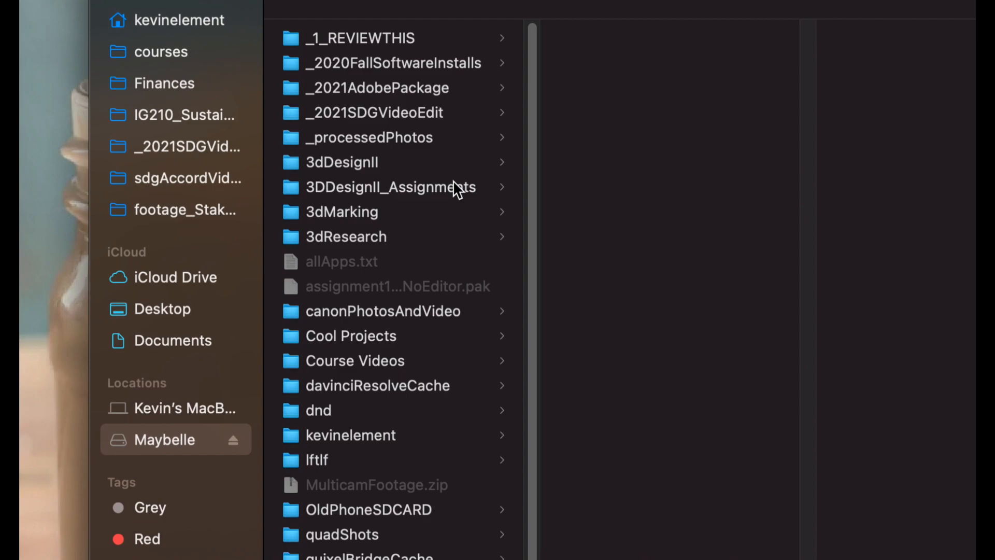
{"action": "left_click", "coordinate": [368, 186]}
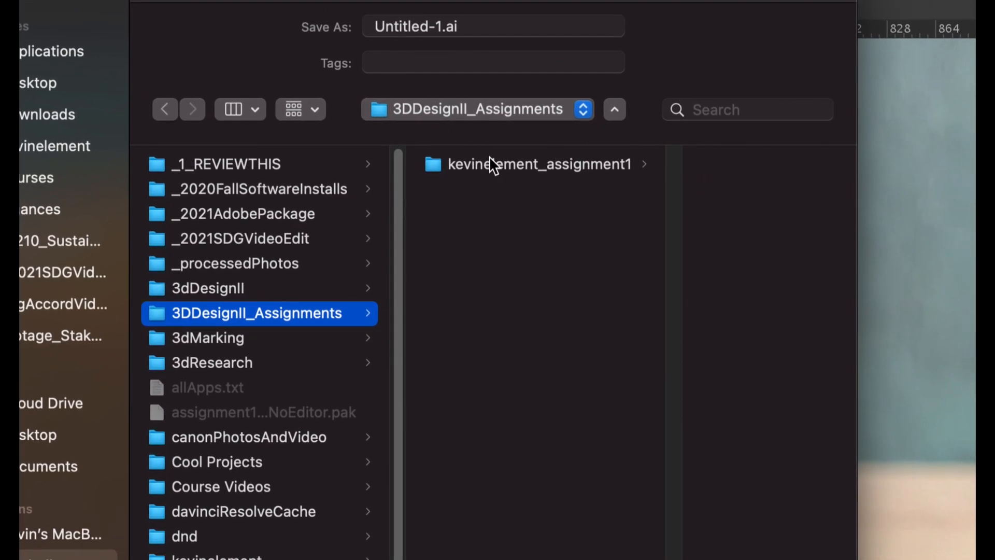
{"action": "left_click", "coordinate": [489, 164]}
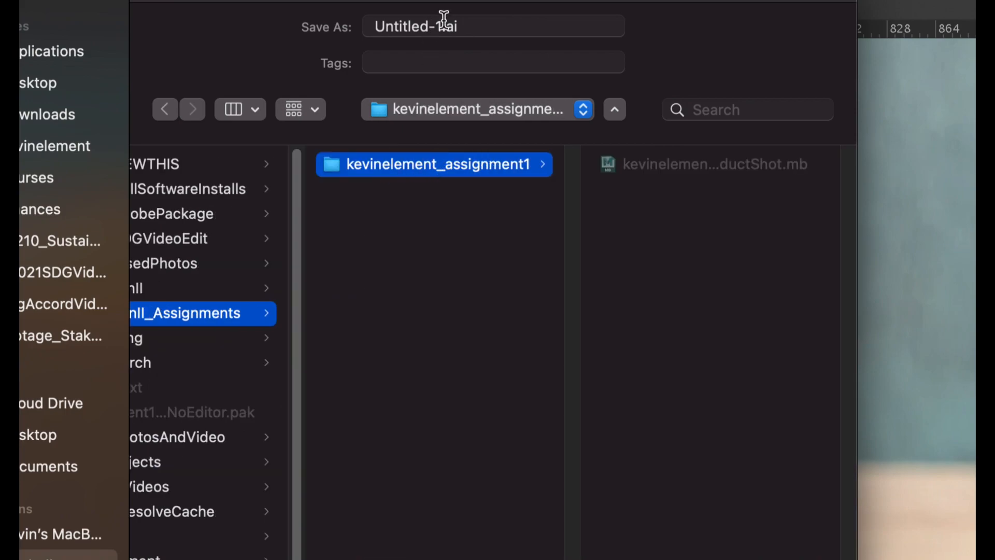
Step: Name the file curve_jarGlass, keeping the .ai extension
{"action": "left_click_drag", "start_coordinate": [442, 22], "coordinate": [360, 23]}
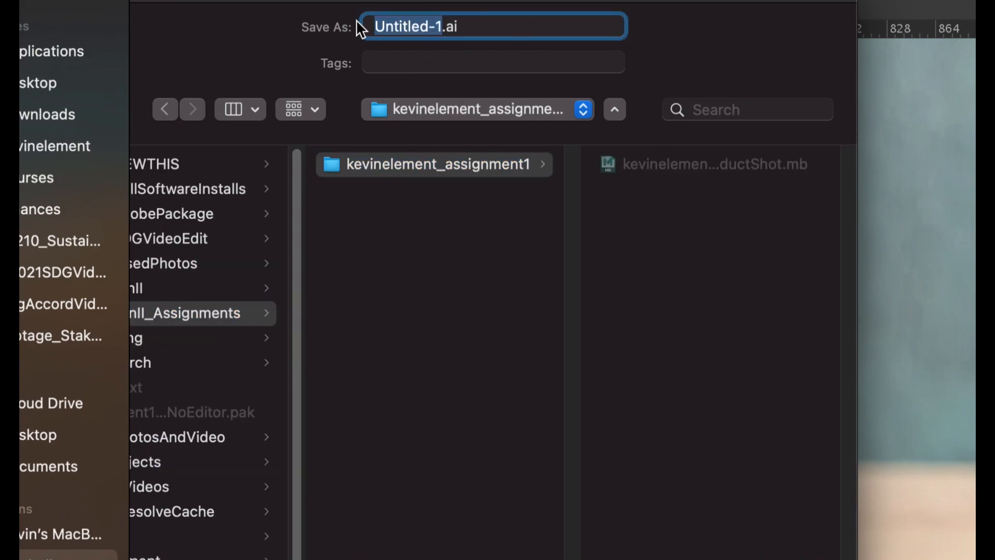
{"action": "type", "text": "curv"}
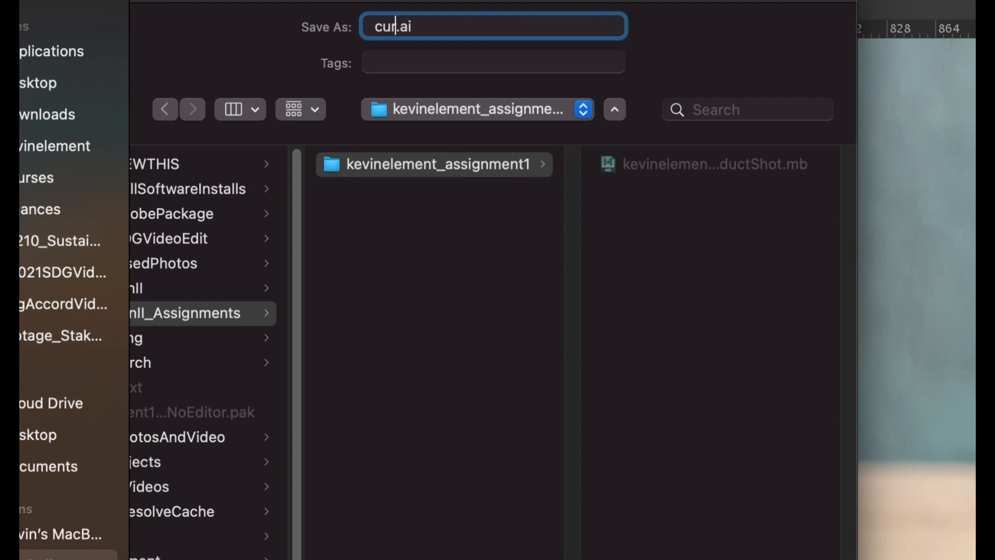
{"action": "type", "text": "e_"}
{"action": "type", "text": "jar"}
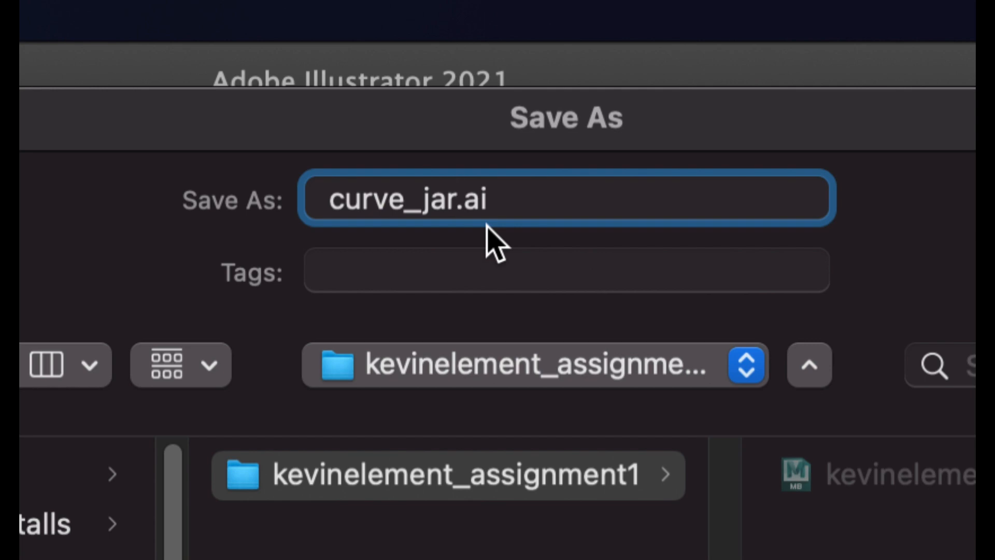
{"action": "double_click", "coordinate": [363, 199]}
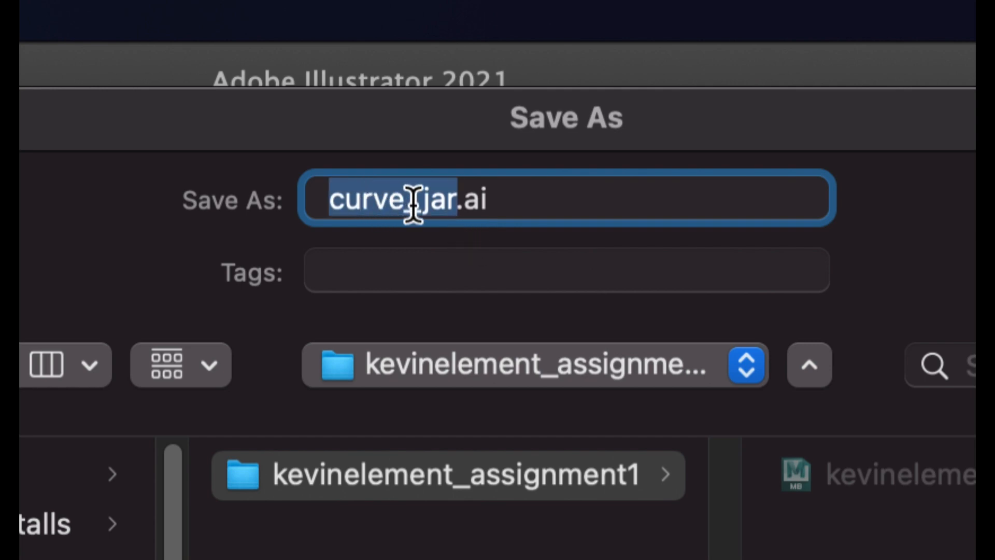
{"action": "left_click", "coordinate": [448, 201]}
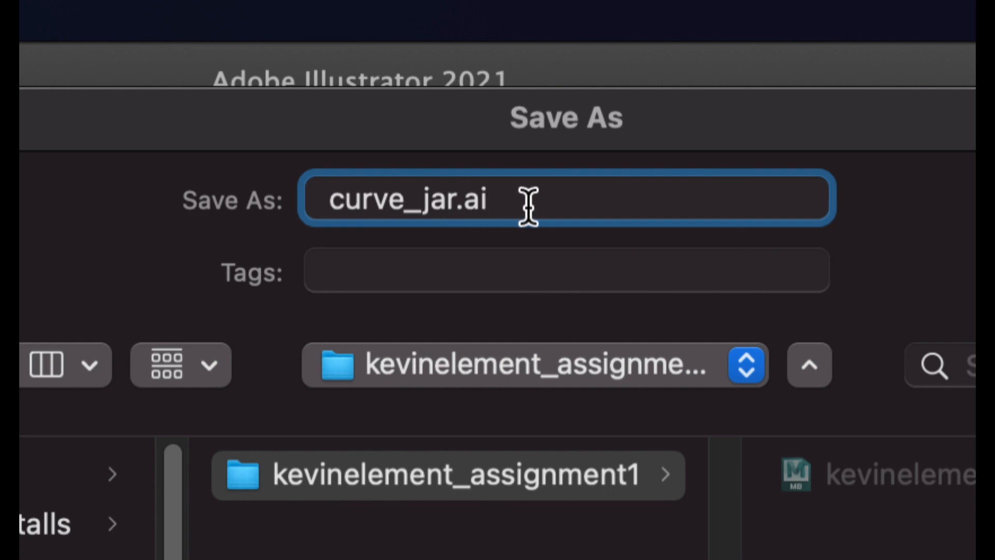
{"action": "type", "text": "Ga"}
{"action": "key", "text": "BackSpace"}
{"action": "type", "text": "lass"}
{"action": "key", "text": "Left"}
{"action": "key", "text": "Left"}
{"action": "key", "text": "Left"}
{"action": "key", "text": "Left"}
{"action": "key", "text": "shift+Right"}
{"action": "key", "text": "Left"}
{"action": "key", "text": "Left"}
{"action": "key", "text": "Left"}
{"action": "key", "text": "Left"}
{"action": "key", "text": "shift+alt+Right"}
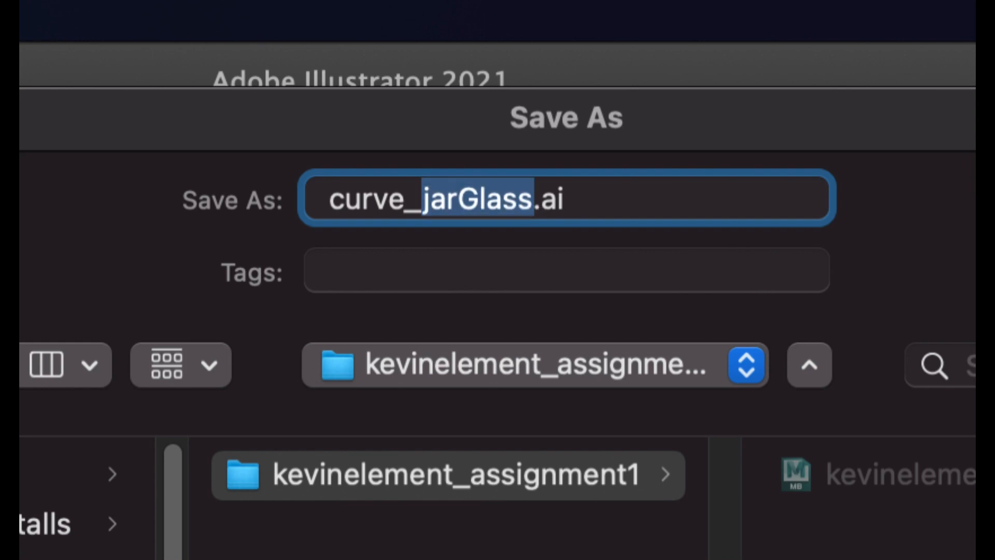
{"action": "key", "text": "Left"}
{"action": "key", "text": "Right"}
{"action": "key", "text": "Right"}
{"action": "key", "text": "Right"}
{"action": "key", "text": "shift+Right"}
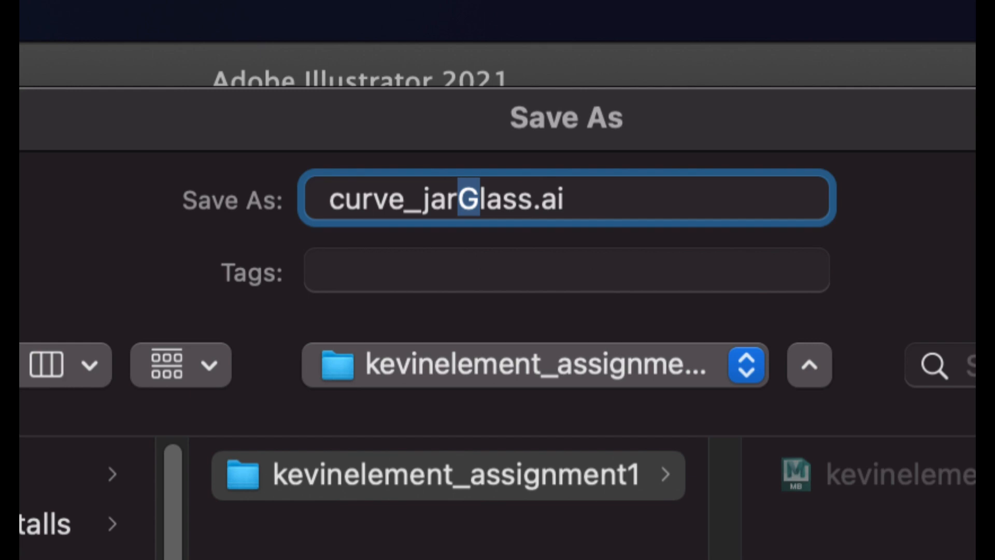
{"action": "key", "text": "Left"}
{"action": "key", "text": "Left"}
{"action": "key", "text": "Left"}
{"action": "key", "text": "Left"}
{"action": "key", "text": "shift+alt+Right"}
{"action": "key", "text": "Left"}
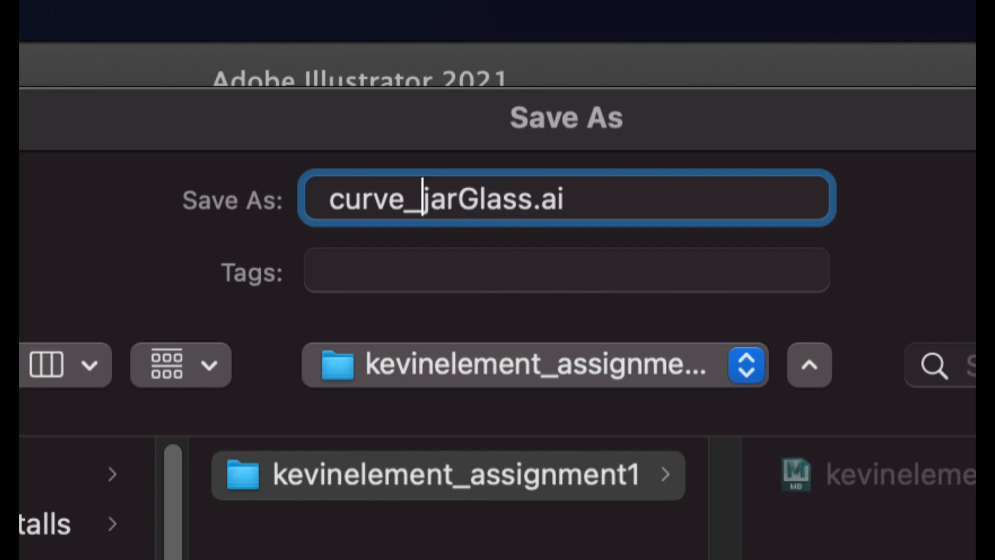
{"action": "key", "text": "shift+alt+Right"}
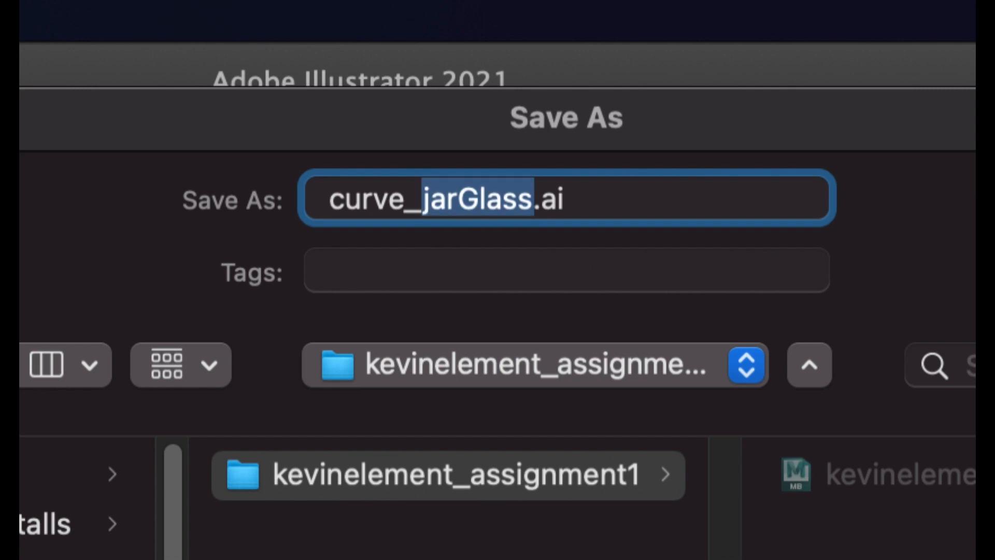
{"action": "key", "text": "Left"}
{"action": "key", "text": "Left"}
{"action": "key", "text": "Left"}
{"action": "key", "text": "Left"}
{"action": "key", "text": "Left"}
{"action": "key", "text": "Left"}
{"action": "key", "text": "Left"}
{"action": "key", "text": "shift+alt+Right"}
{"action": "key", "text": "Left"}
{"action": "key", "text": "shift+alt+Right"}
{"action": "key", "text": "shift+Left"}
{"action": "key", "text": "Left"}
{"action": "key", "text": "shift+Right"}
{"action": "key", "text": "shift+Right"}
{"action": "key", "text": "shift+Right"}
{"action": "key", "text": "shift+Right"}
{"action": "key", "text": "shift+Right"}
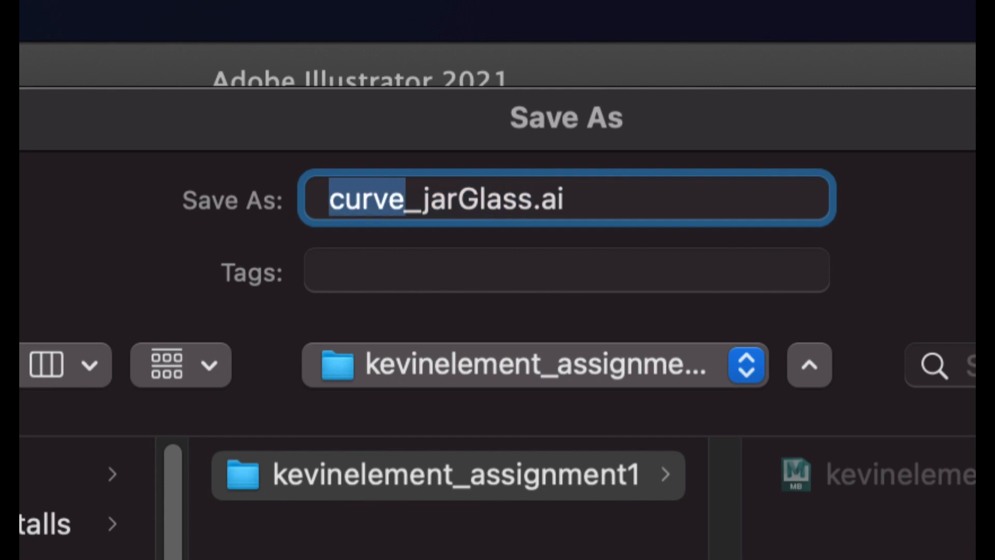
{"action": "key", "text": "Right"}
{"action": "key", "text": "Right"}
{"action": "key", "text": "shift+Right"}
{"action": "key", "text": "shift+Right"}
{"action": "key", "text": "shift+Right"}
{"action": "key", "text": "shift+Right"}
{"action": "key", "text": "shift+Right"}
{"action": "key", "text": "shift+Right"}
{"action": "key", "text": "shift+Right"}
{"action": "key", "text": "shift+Right"}
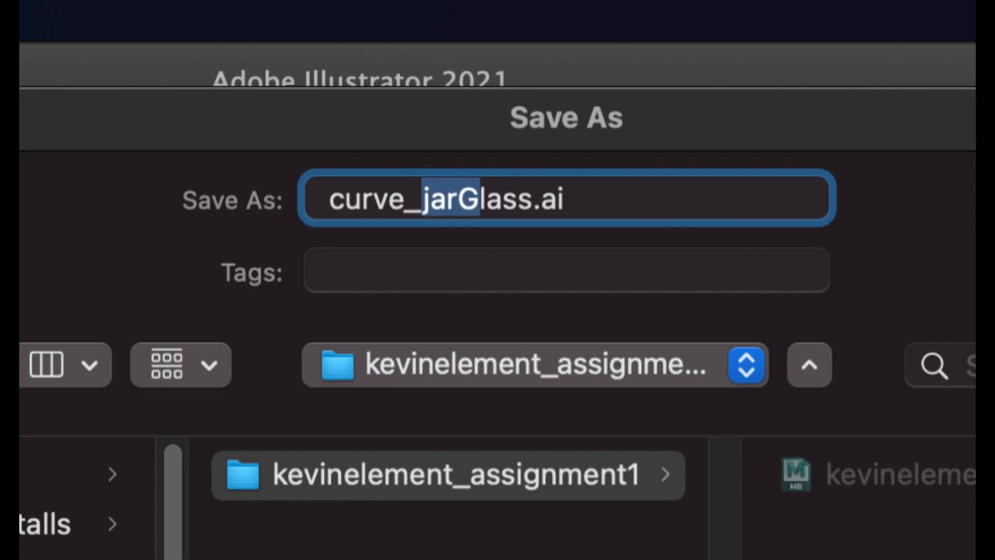
{"action": "key", "text": "shift+Right"}
{"action": "key", "text": "shift+Left"}
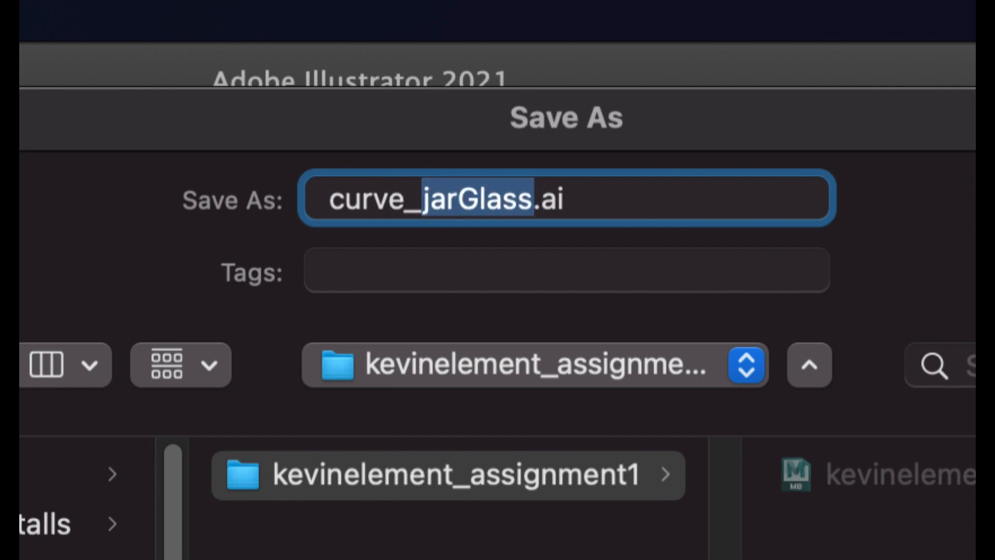
{"action": "key", "text": "Right"}
{"action": "key", "text": "Right"}
{"action": "key", "text": "shift+Right"}
{"action": "key", "text": "shift+Right"}
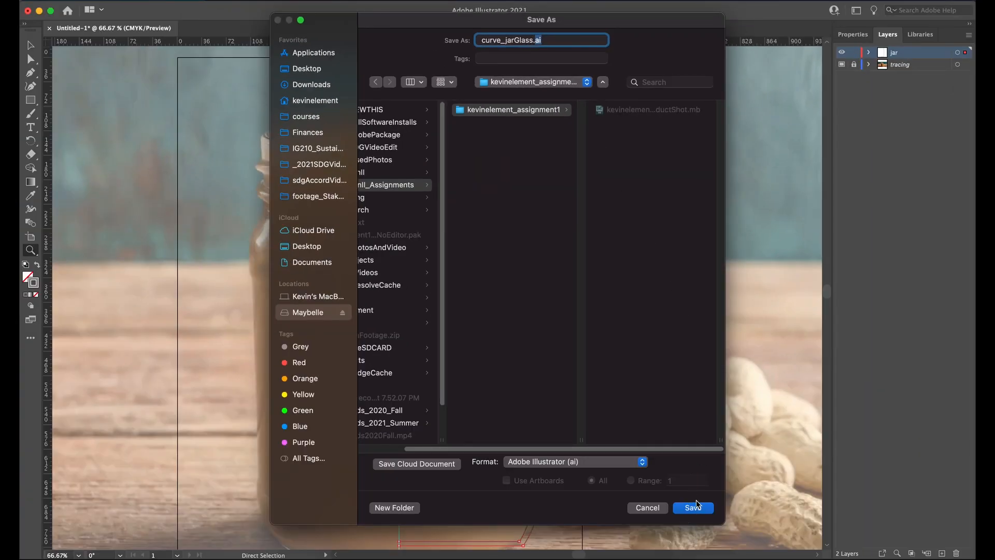
Step: Save the file in the legacy Illustrator 8 format and accept the older-format conversion
{"action": "left_click", "coordinate": [696, 503]}
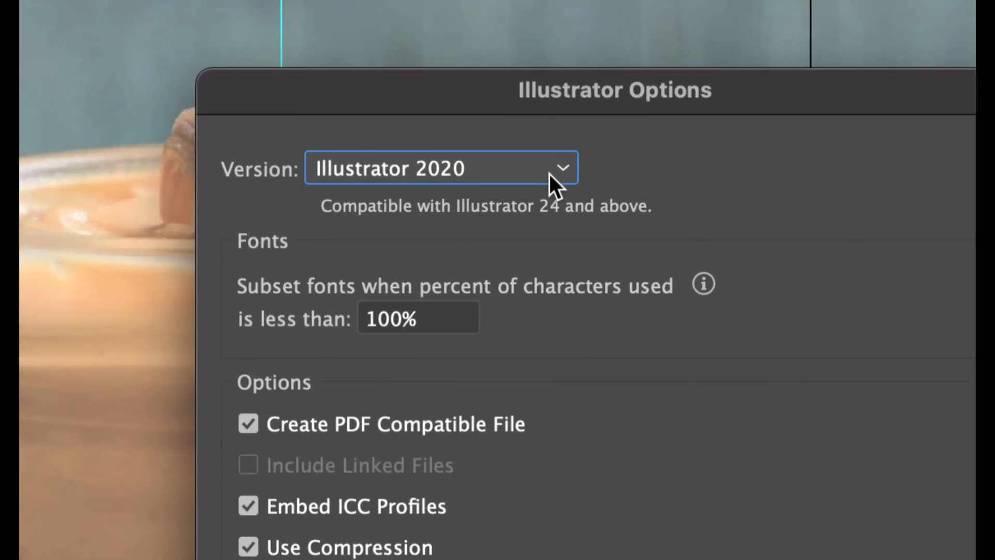
{"action": "left_click", "coordinate": [561, 171]}
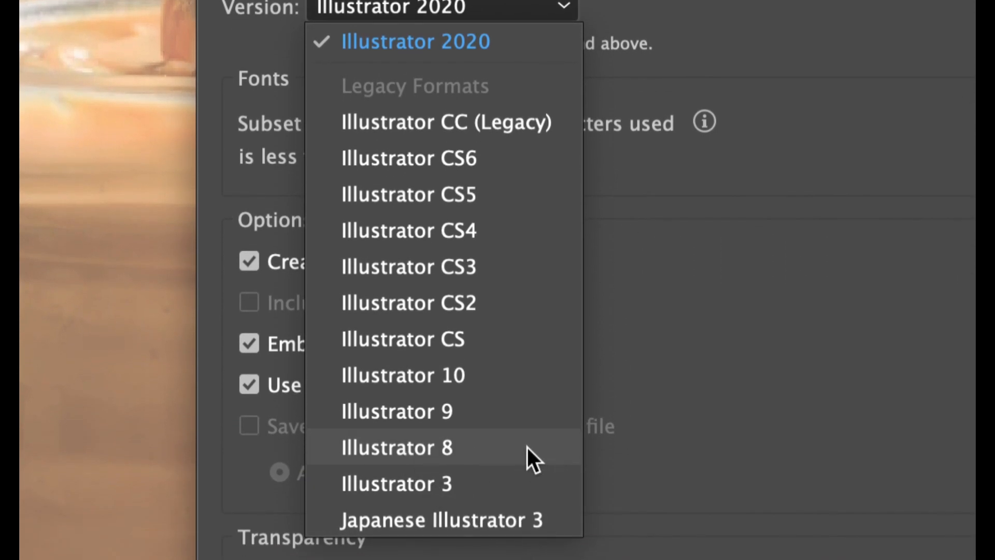
{"action": "left_click", "coordinate": [489, 447]}
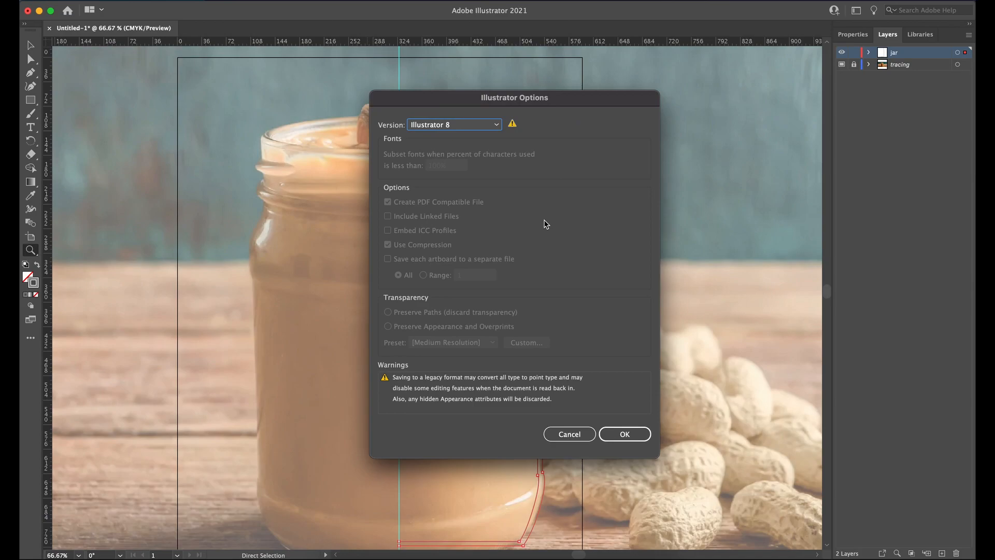
{"action": "left_click", "coordinate": [625, 435]}
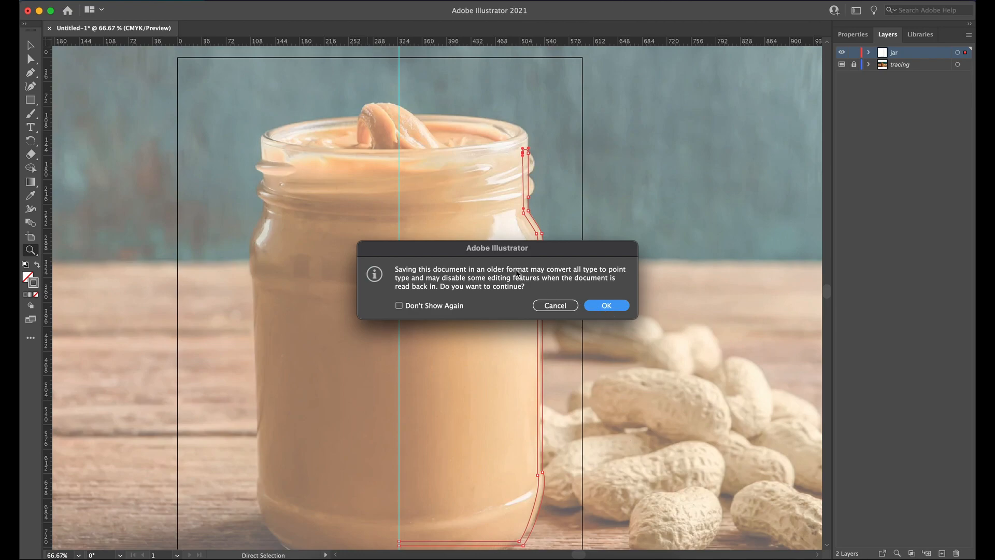
{"action": "left_click", "coordinate": [608, 306]}
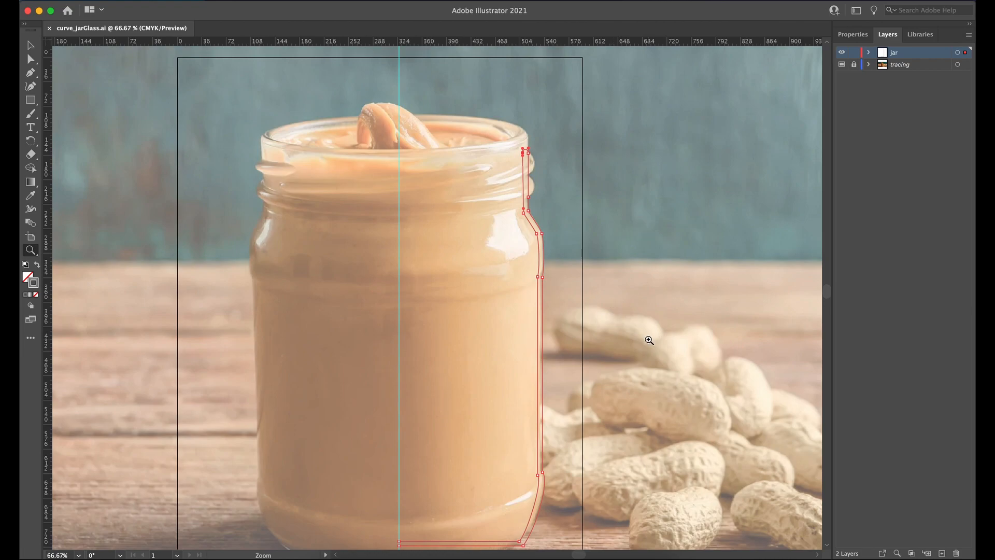
Step: Switch to the product shot scene in Maya, collapse the Outliner and enlarge the perspective view to fill the workspace
{"action": "key", "text": "super+Tab"}
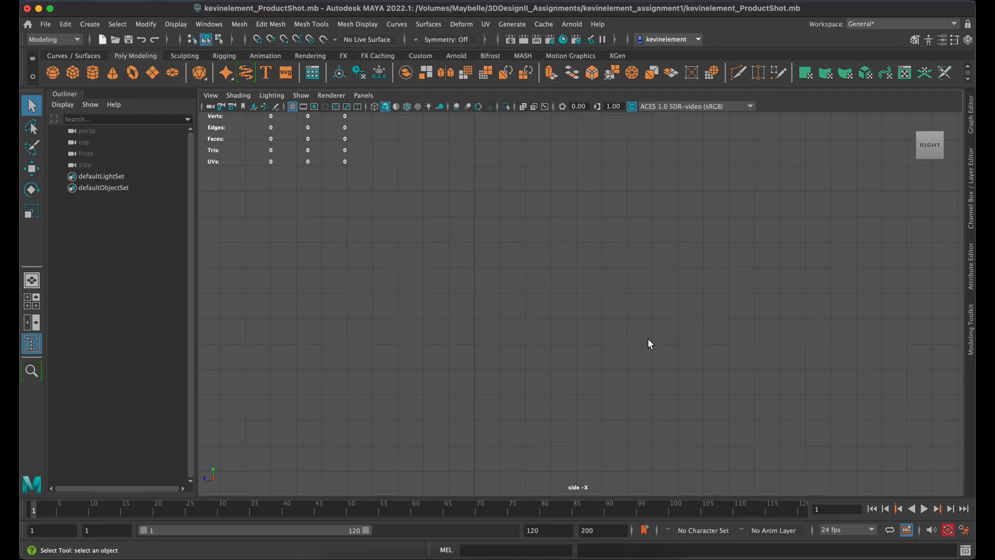
{"action": "key", "text": "space"}
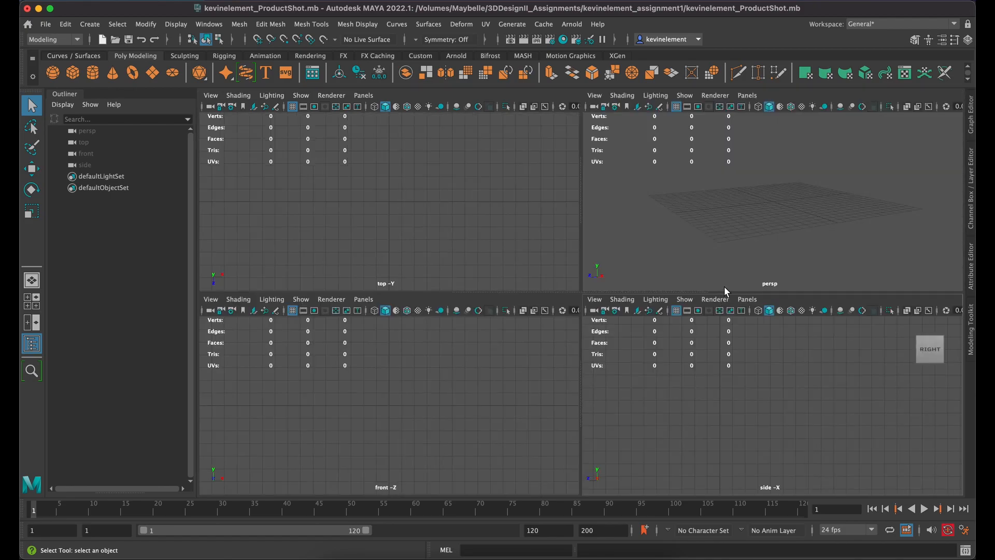
{"action": "left_click", "coordinate": [972, 262]}
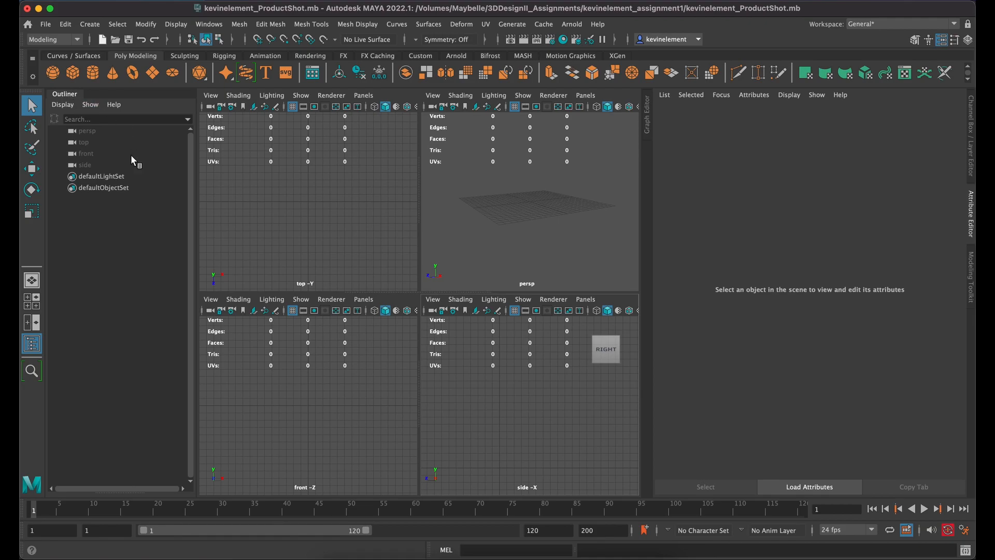
{"action": "left_click", "coordinate": [66, 96]}
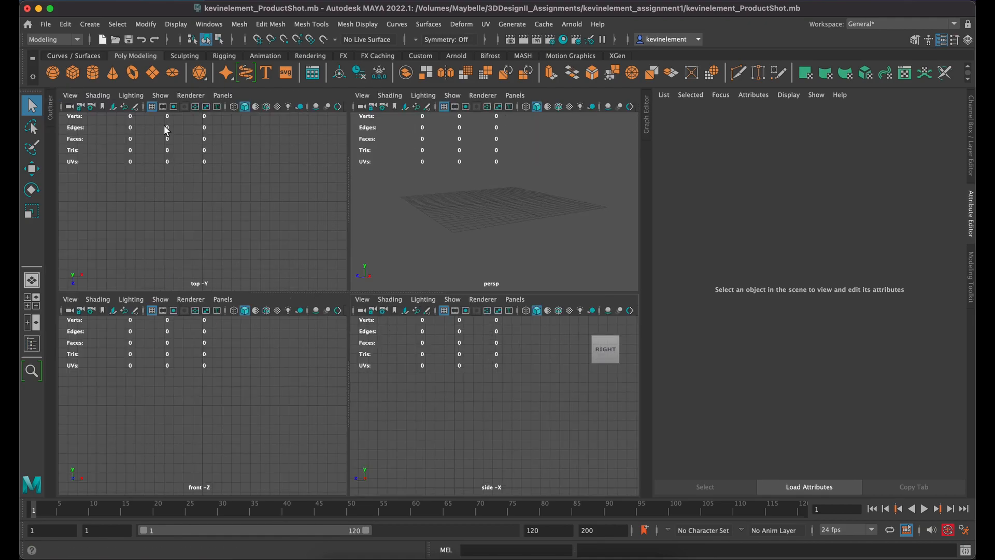
{"action": "left_click", "coordinate": [971, 217]}
{"action": "key", "text": "space"}
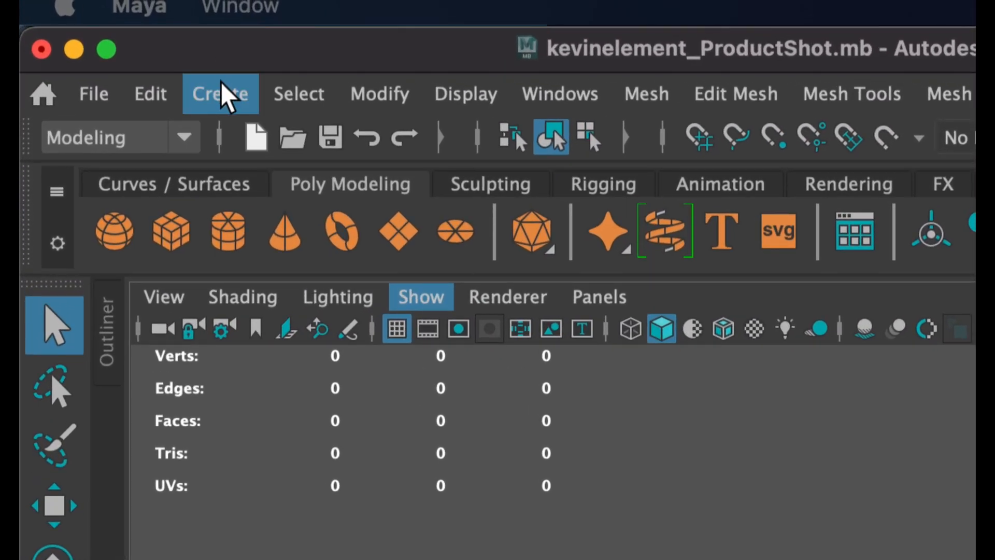
Step: Start importing an Adobe Illustrator object and point the file browser to the /Volumes folder
{"action": "left_click", "coordinate": [90, 24]}
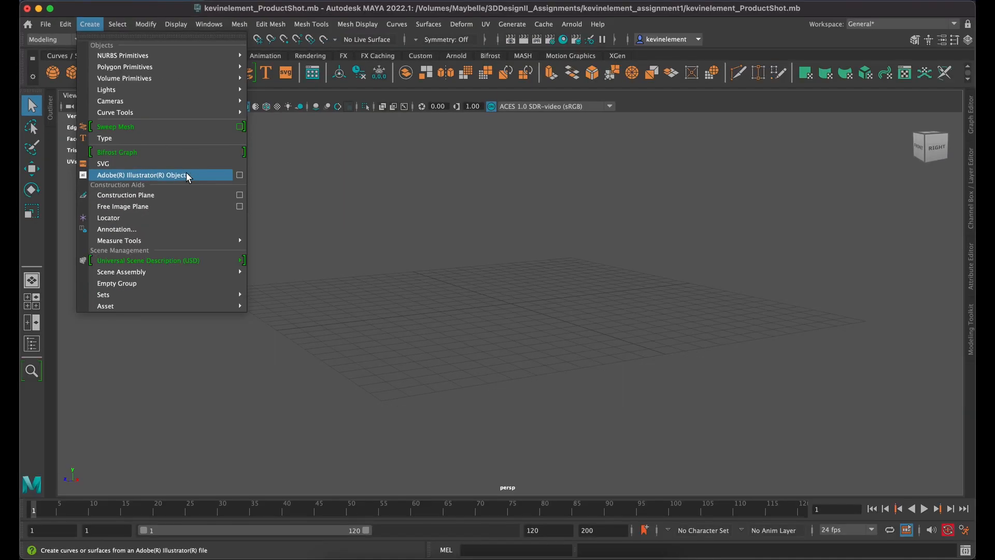
{"action": "left_click", "coordinate": [186, 176]}
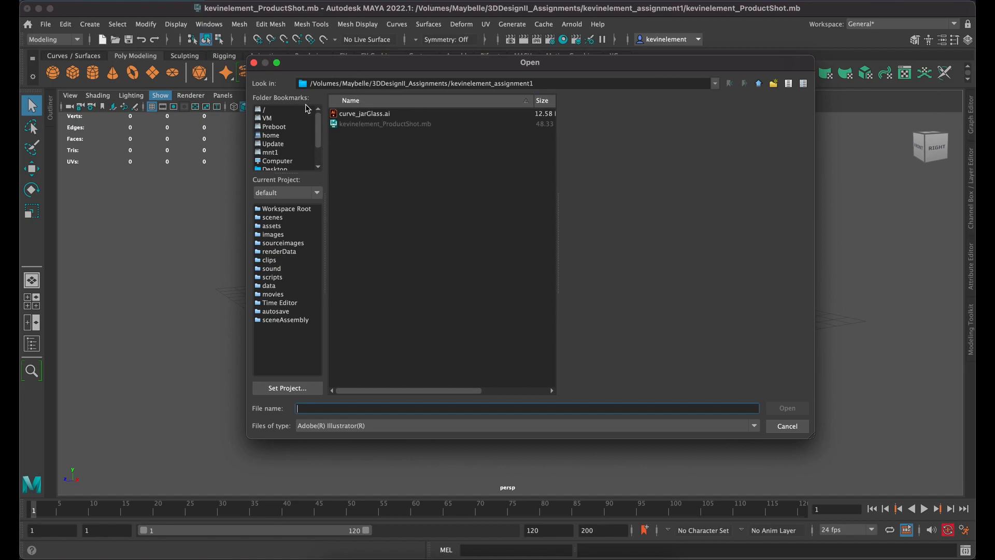
{"action": "left_click", "coordinate": [334, 84]}
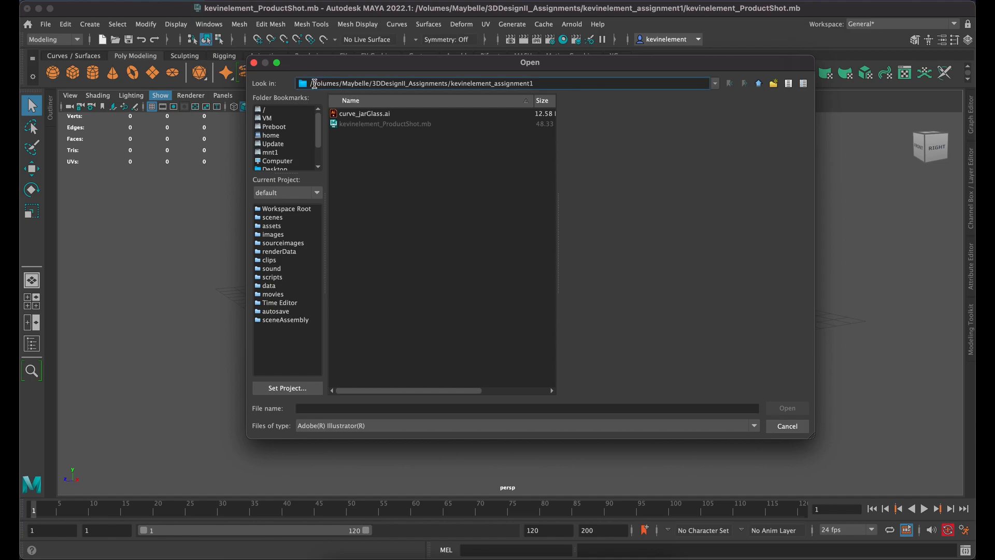
{"action": "triple_click", "coordinate": [314, 84]}
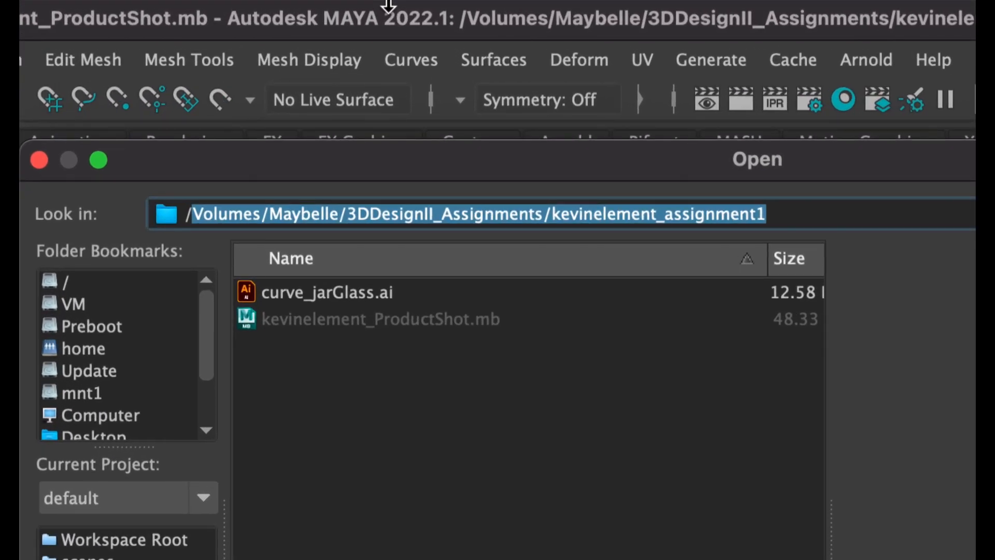
{"action": "type", "text": "Volumes"}
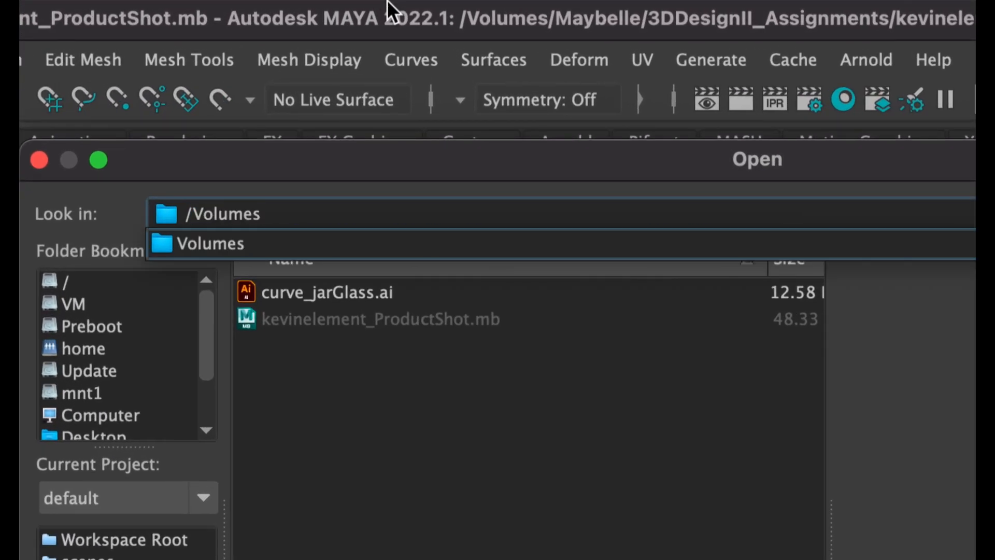
{"action": "key", "text": "Return"}
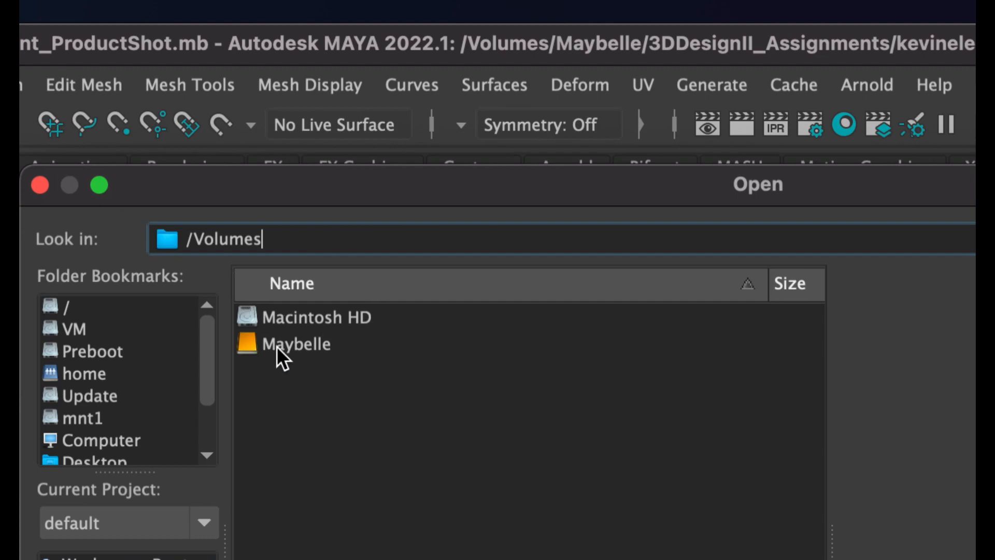
Step: Import curve_jarGlass.ai from the assignment 1 project folder inside 3DDesignII_Assignments on the Maybelle drive
{"action": "double_click", "coordinate": [276, 347]}
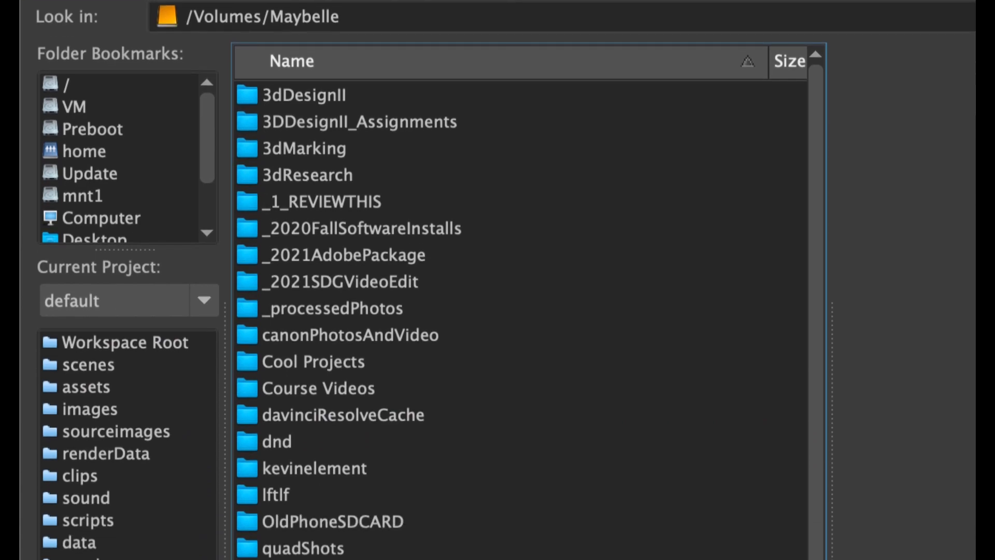
{"action": "double_click", "coordinate": [403, 126]}
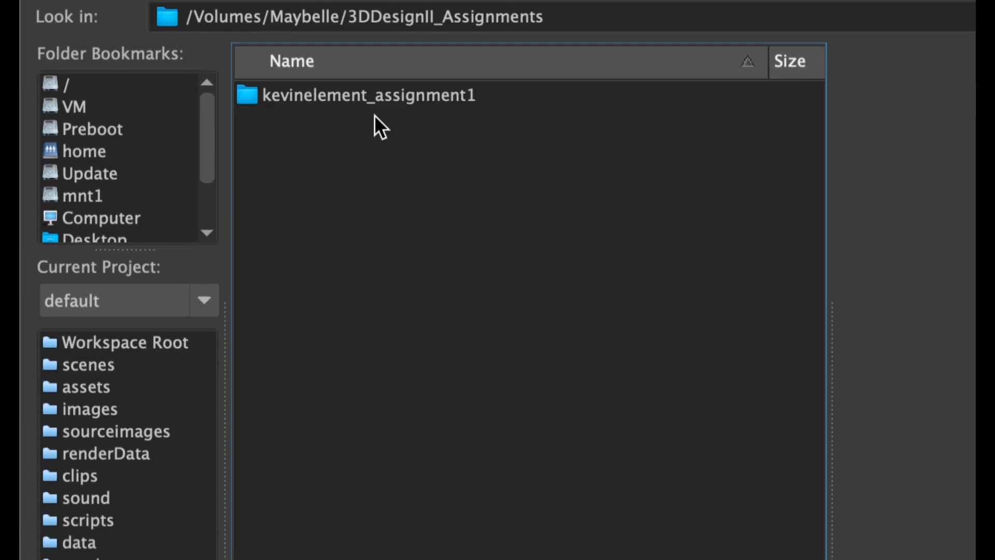
{"action": "double_click", "coordinate": [340, 97]}
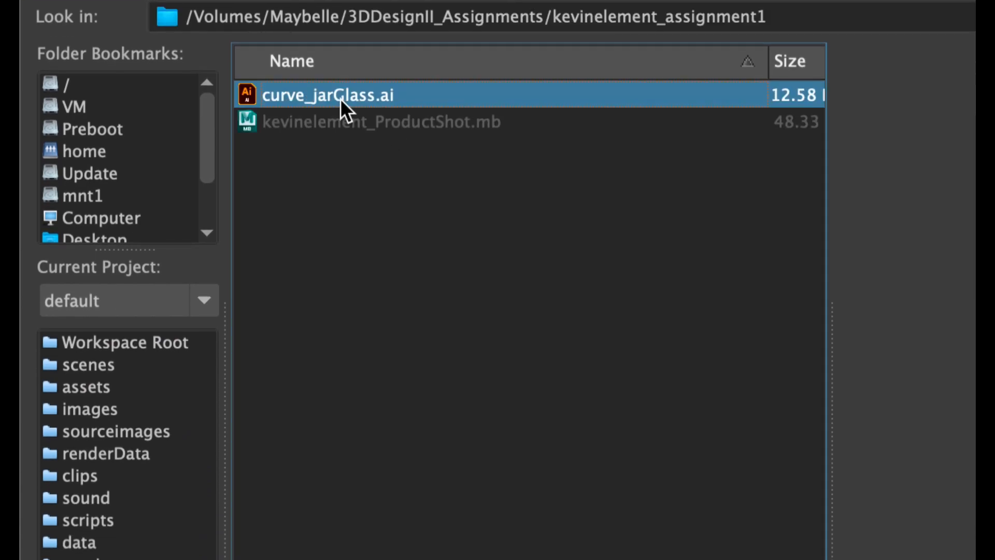
{"action": "double_click", "coordinate": [297, 98]}
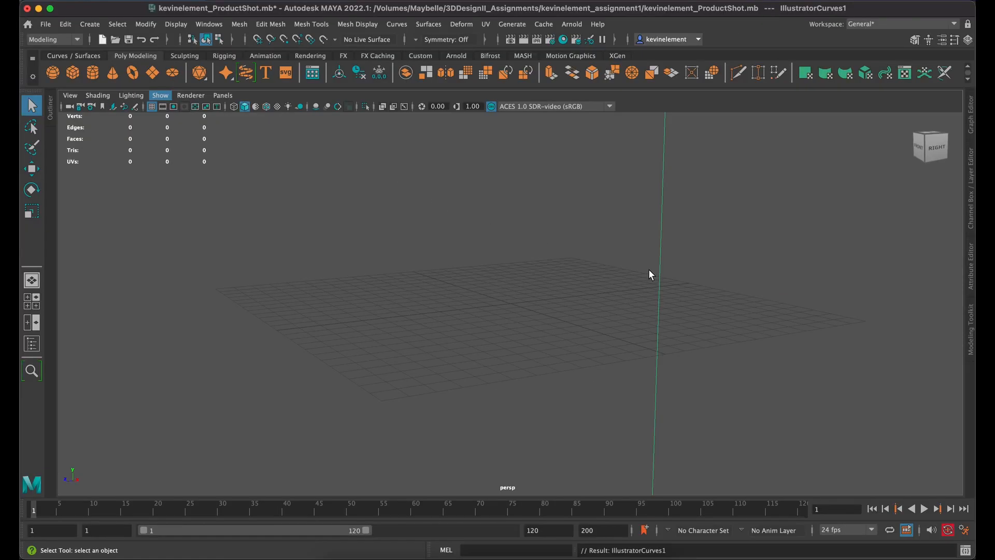
Step: Frame the imported jar profile and delete the long vertical centre line beside it
{"action": "key", "text": "f"}
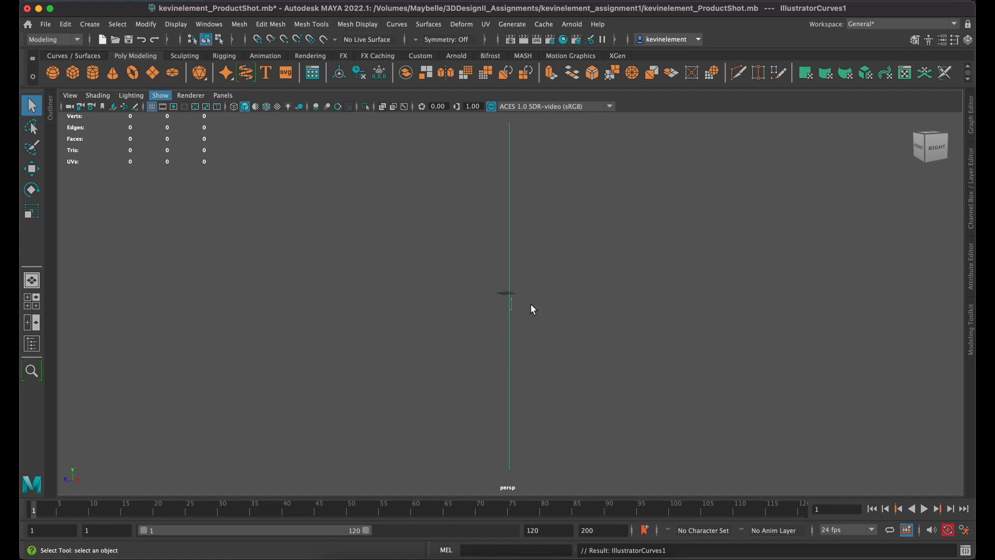
{"action": "left_click", "coordinate": [513, 301]}
{"action": "left_click", "coordinate": [513, 306]}
{"action": "key", "text": "f"}
{"action": "left_click_drag", "start_coordinate": [515, 265], "coordinate": [460, 306]}
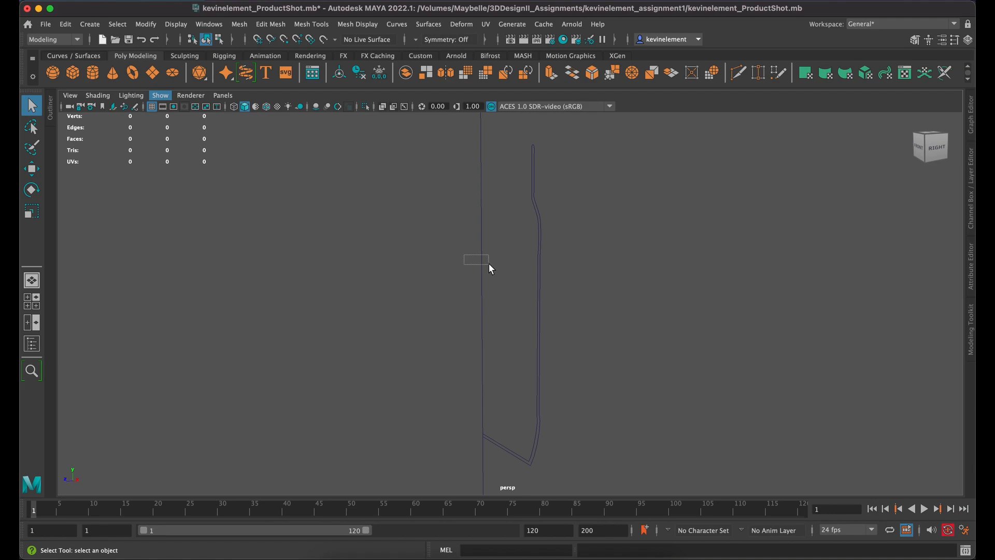
{"action": "key", "text": "Delete"}
Step: Show the Curves / Surfaces shelf in place of the Poly Modeling shelf
{"action": "left_click", "coordinate": [511, 24]}
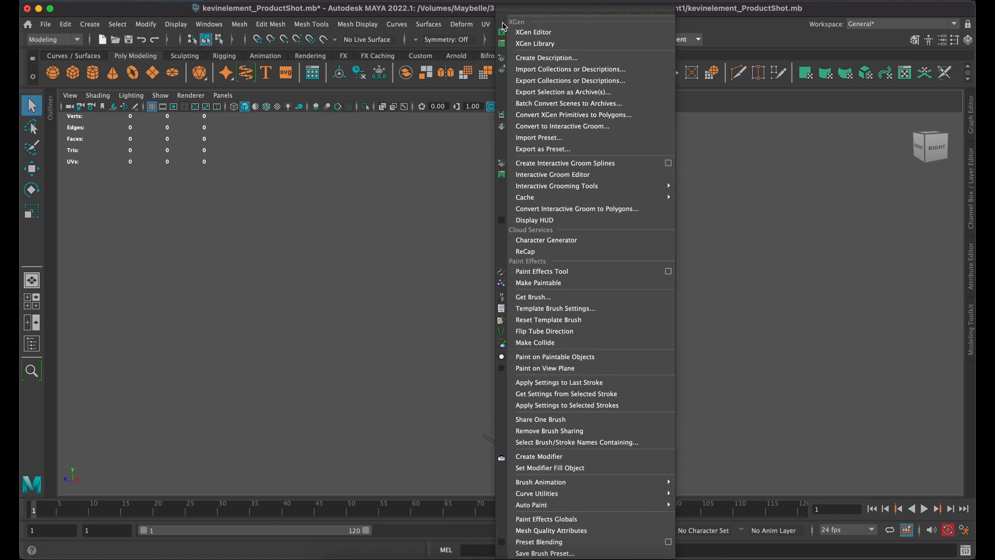
{"action": "mouse_move", "coordinate": [544, 25]}
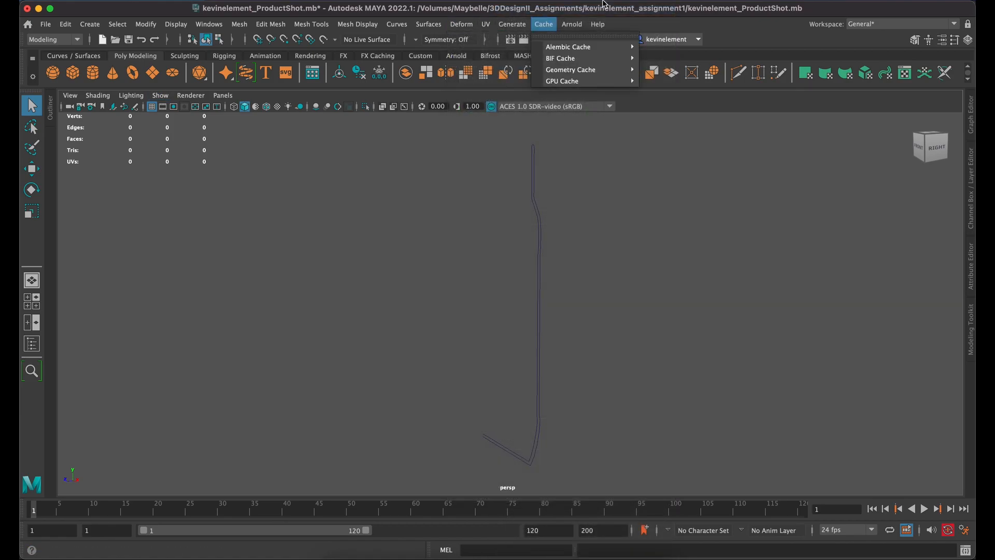
{"action": "left_click", "coordinate": [75, 56]}
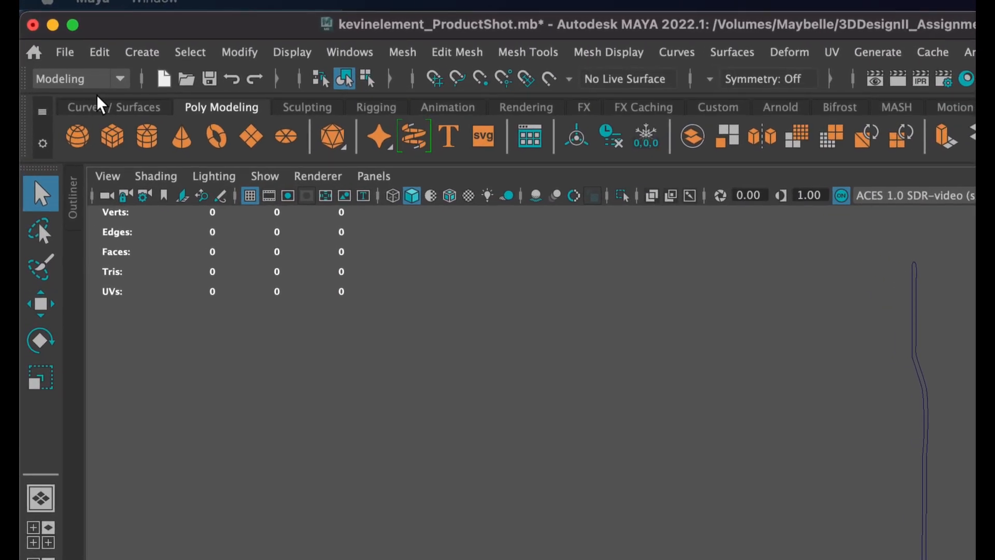
{"action": "left_click", "coordinate": [100, 105]}
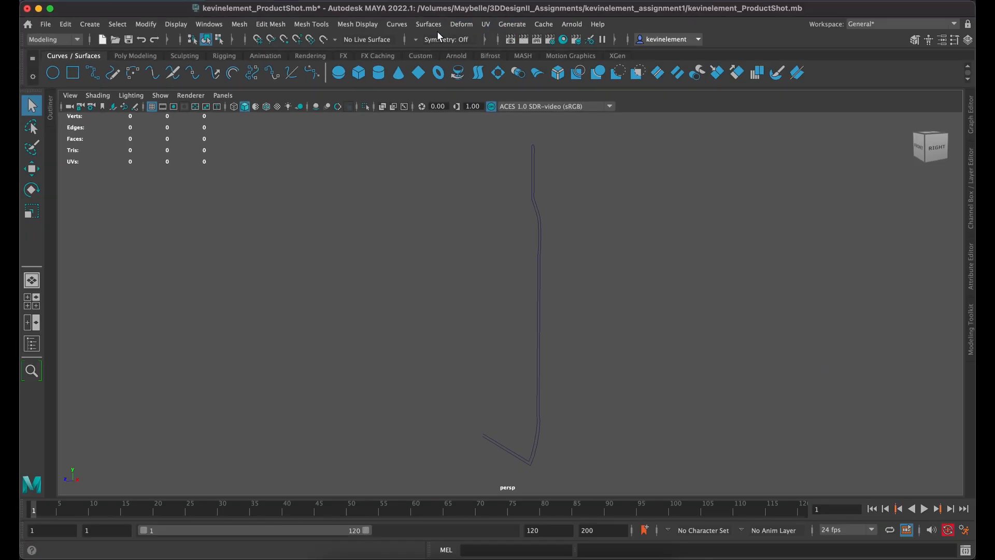
Step: Select the jar profile curve and try to Revolve it into a surface around its existing pivot
{"action": "left_click", "coordinate": [431, 27]}
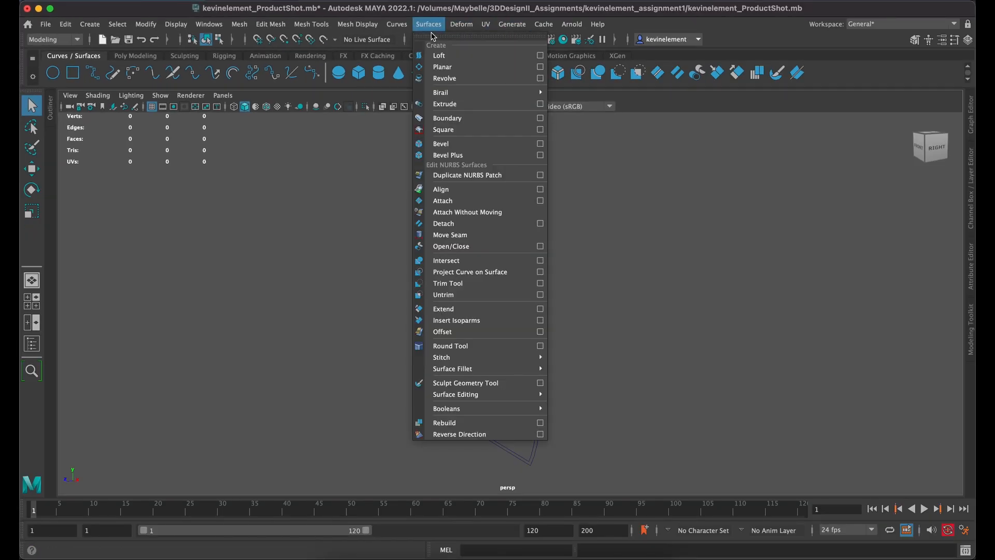
{"action": "left_click", "coordinate": [449, 80]}
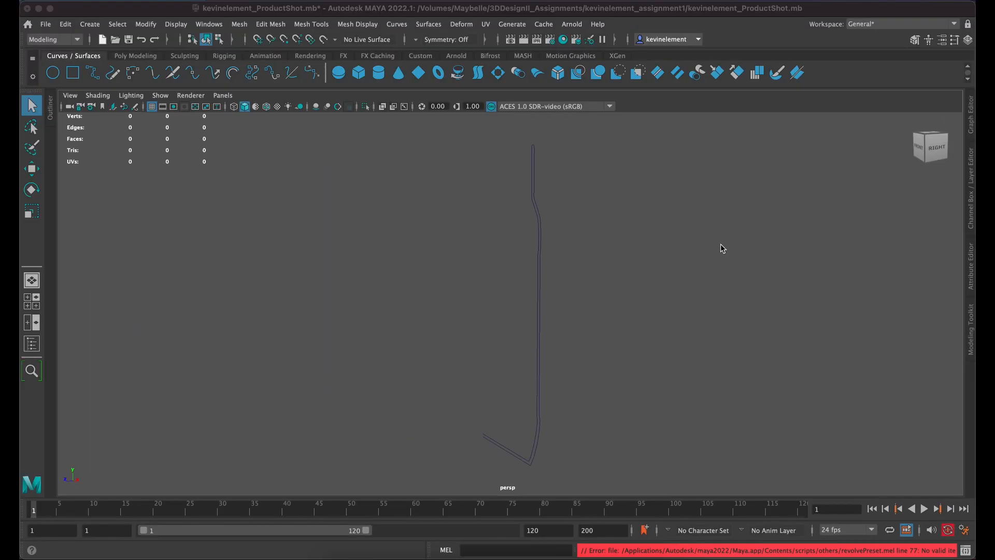
{"action": "left_click_drag", "start_coordinate": [579, 259], "coordinate": [513, 297]}
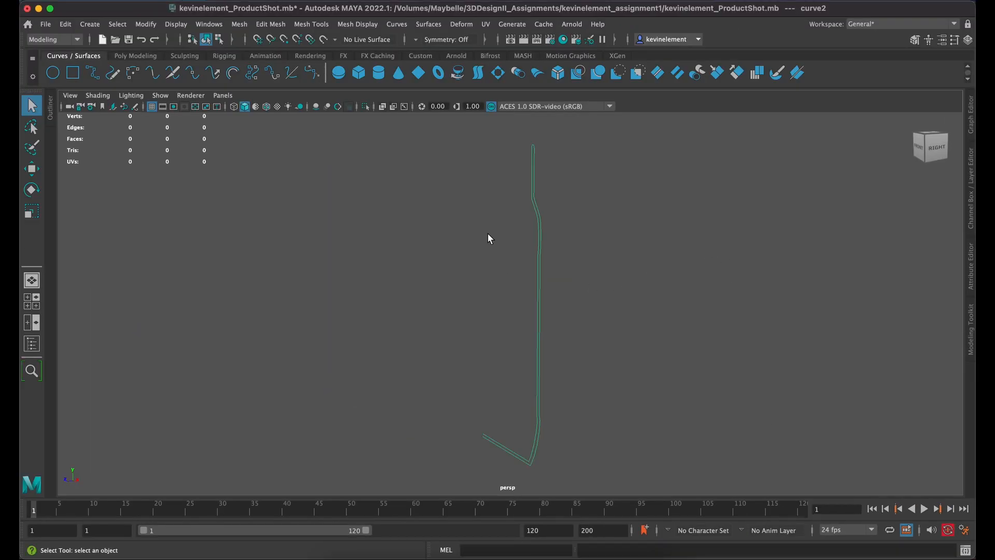
{"action": "left_click", "coordinate": [398, 24]}
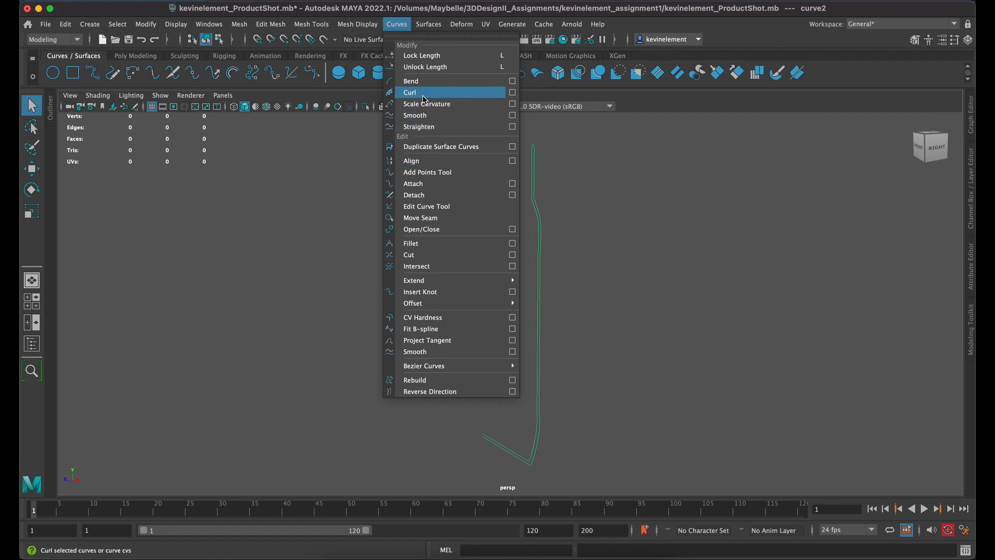
{"action": "mouse_move", "coordinate": [428, 24]}
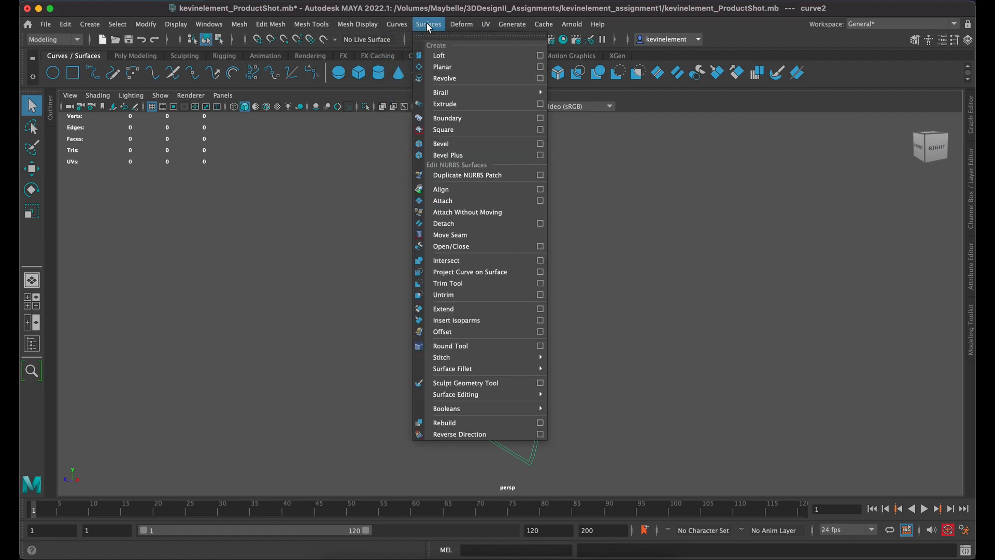
{"action": "left_click", "coordinate": [489, 81]}
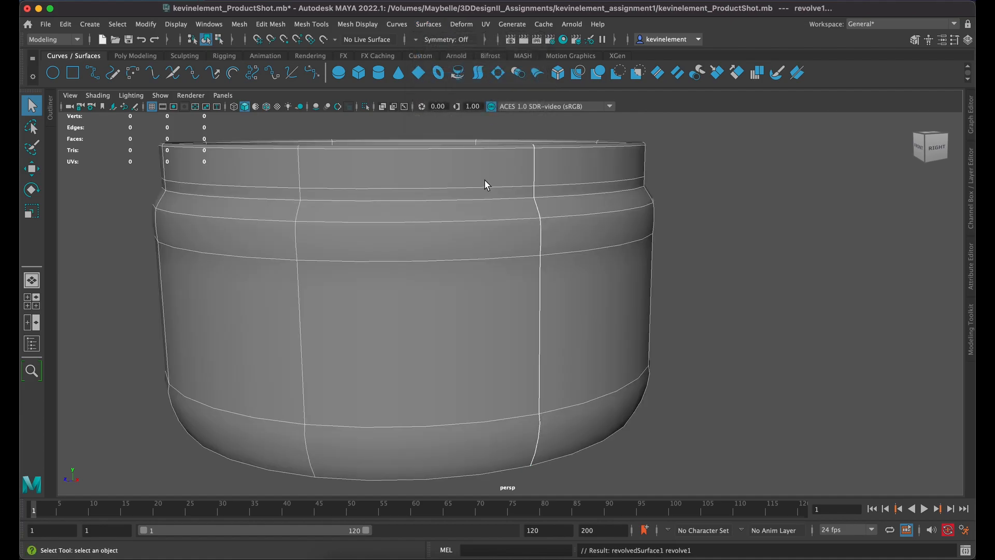
Step: Inspect the revolved jar surface from above and farther away, and undo the Revolve
{"action": "key", "text": "space"}
{"action": "key", "text": "space"}
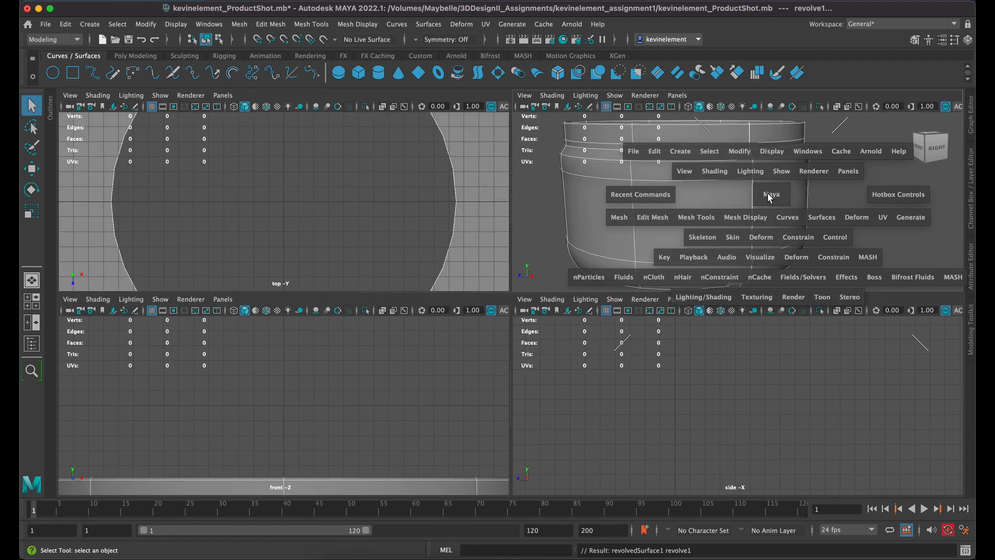
{"action": "mouse_move", "coordinate": [376, 286]}
{"action": "left_mouse_down"}
{"action": "mouse_move", "coordinate": [408, 310]}
{"action": "mouse_move", "coordinate": [420, 291]}
{"action": "mouse_move", "coordinate": [393, 284]}
{"action": "left_mouse_up"}
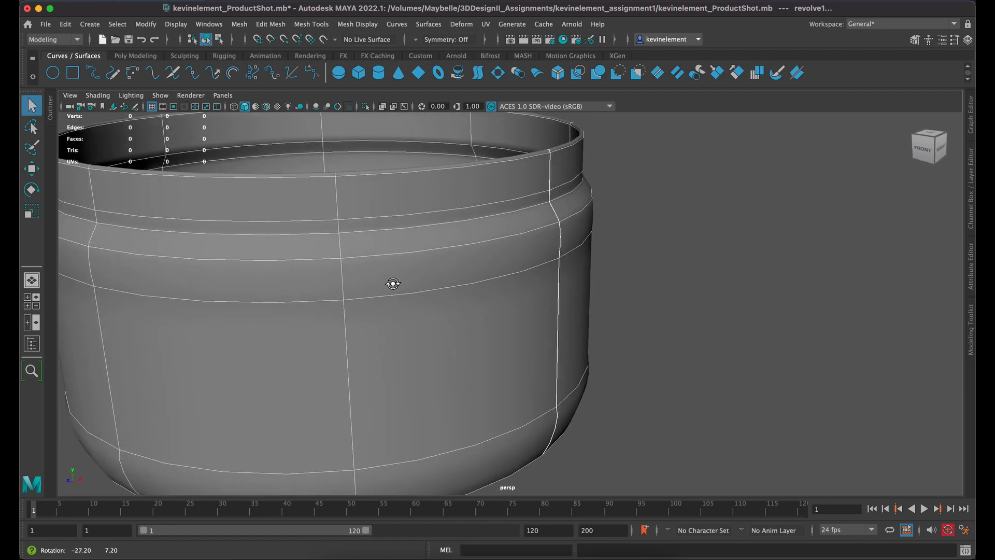
{"action": "key", "text": "space"}
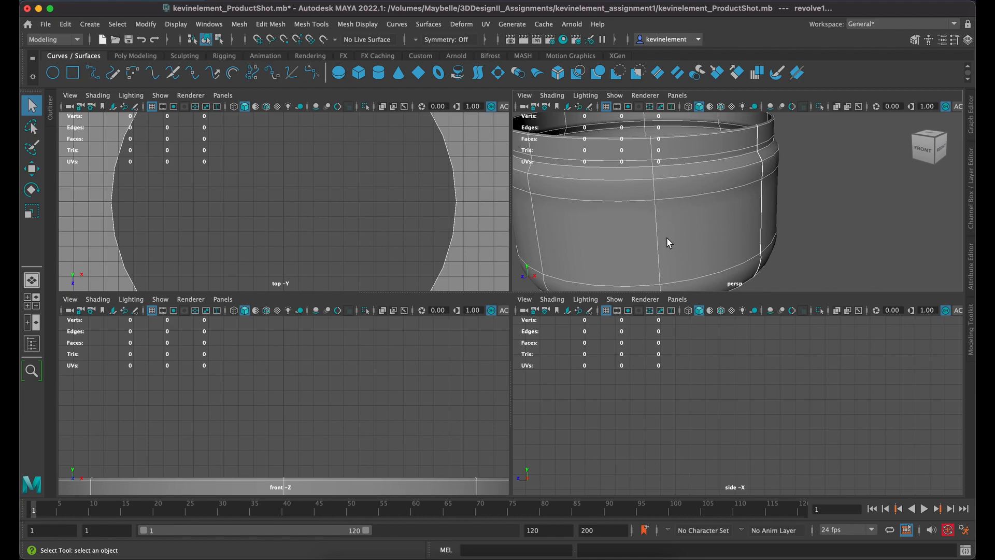
{"action": "scroll", "coordinate": [669, 243], "scroll_direction": "down", "scroll_amount": 3}
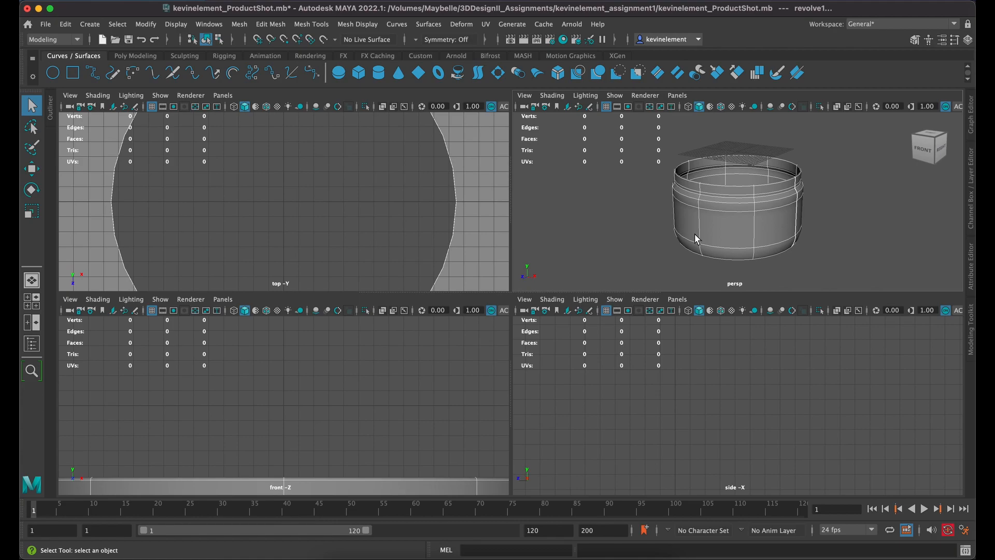
{"action": "key", "text": "super+z"}
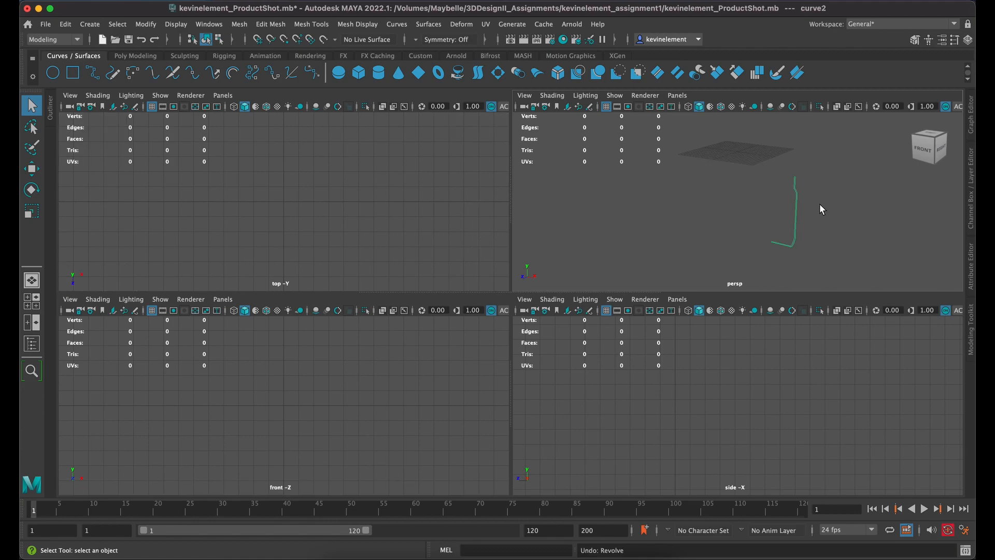
Step: Edit the pivot of the jar profile curve and move it down and across to the inner end of the jar's base
{"action": "key", "text": "w"}
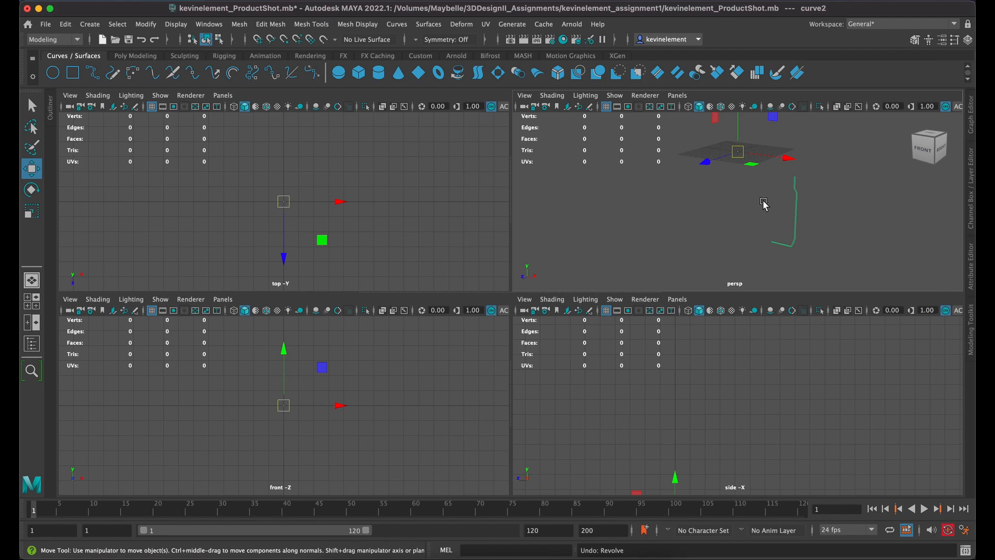
{"action": "key", "text": "space"}
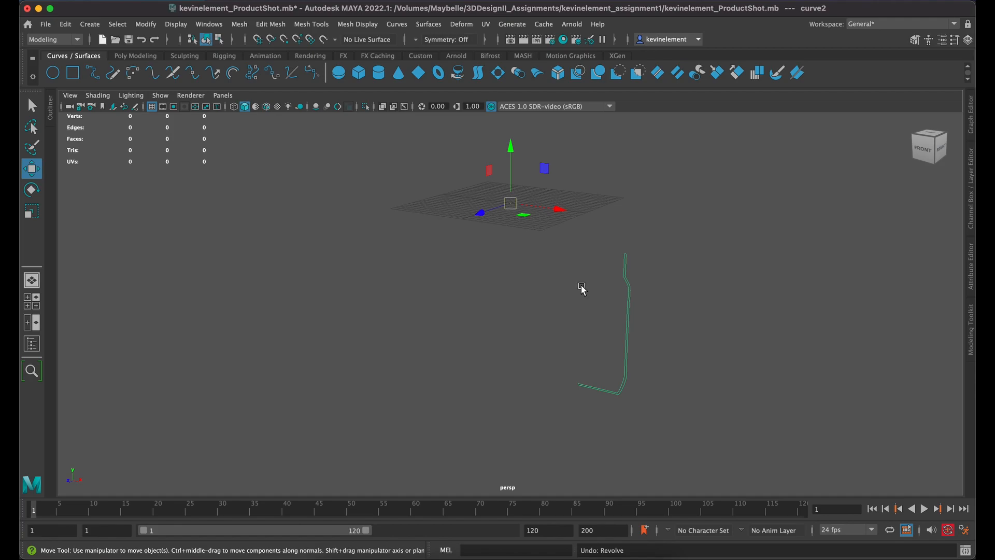
{"action": "left_click", "coordinate": [539, 267]}
{"action": "left_click_drag", "start_coordinate": [663, 301], "coordinate": [597, 327]}
{"action": "key", "text": "d"}
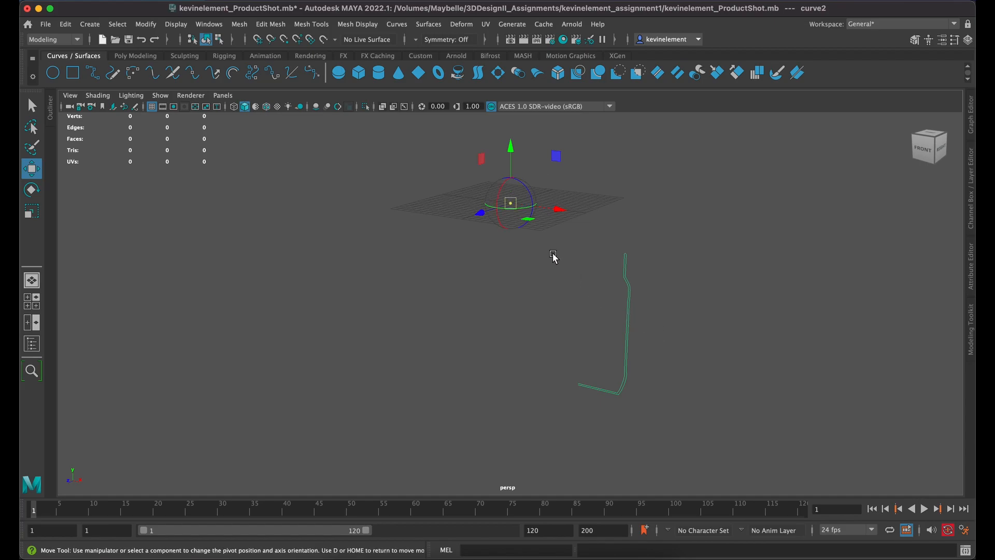
{"action": "left_click_drag", "start_coordinate": [512, 149], "coordinate": [511, 328]}
{"action": "left_click_drag", "start_coordinate": [555, 393], "coordinate": [626, 413]}
{"action": "left_click_drag", "start_coordinate": [579, 343], "coordinate": [583, 334]}
Step: In the front view, turn on point snapping and snap the pivot vertically to the inner end of the jar's base
{"action": "key", "text": "space"}
{"action": "key", "text": "space"}
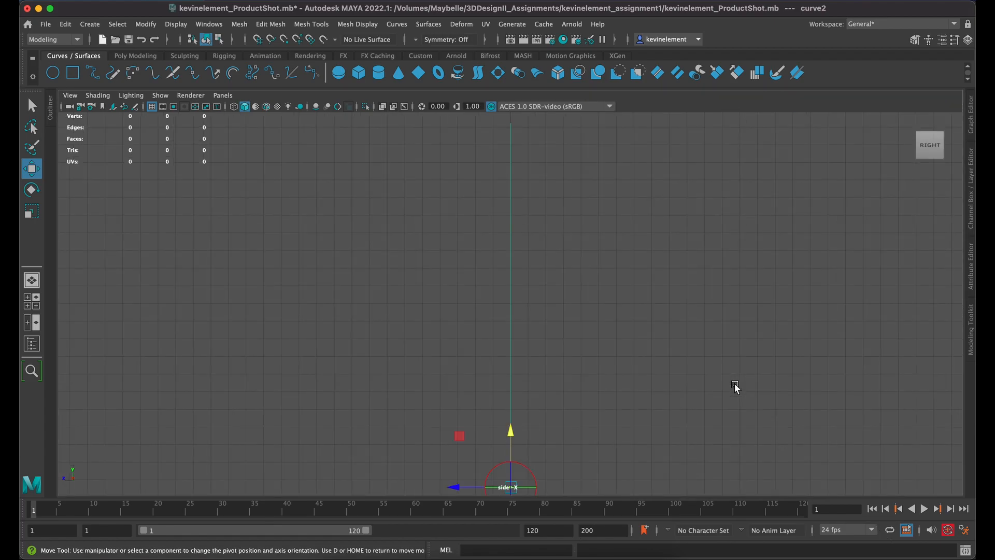
{"action": "key", "text": "space"}
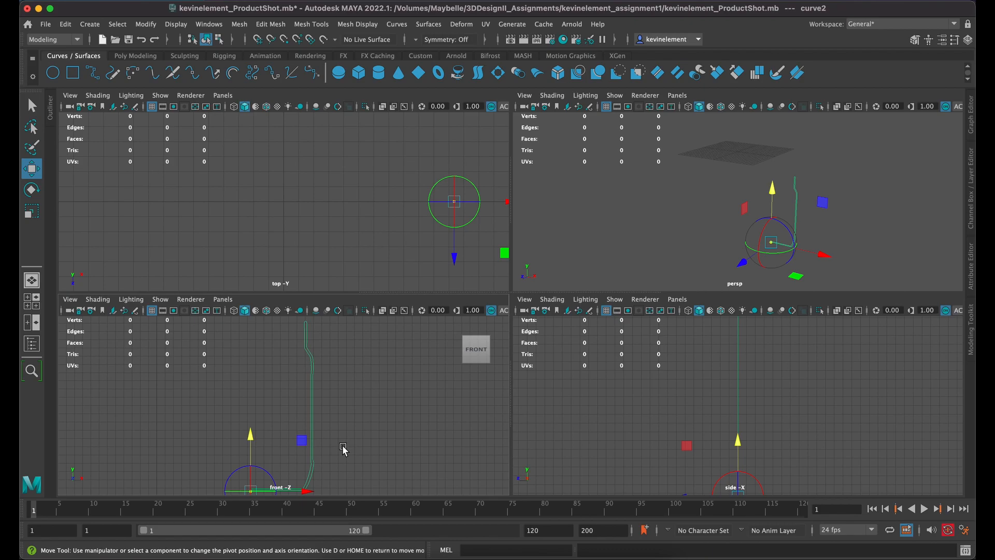
{"action": "key", "text": "space"}
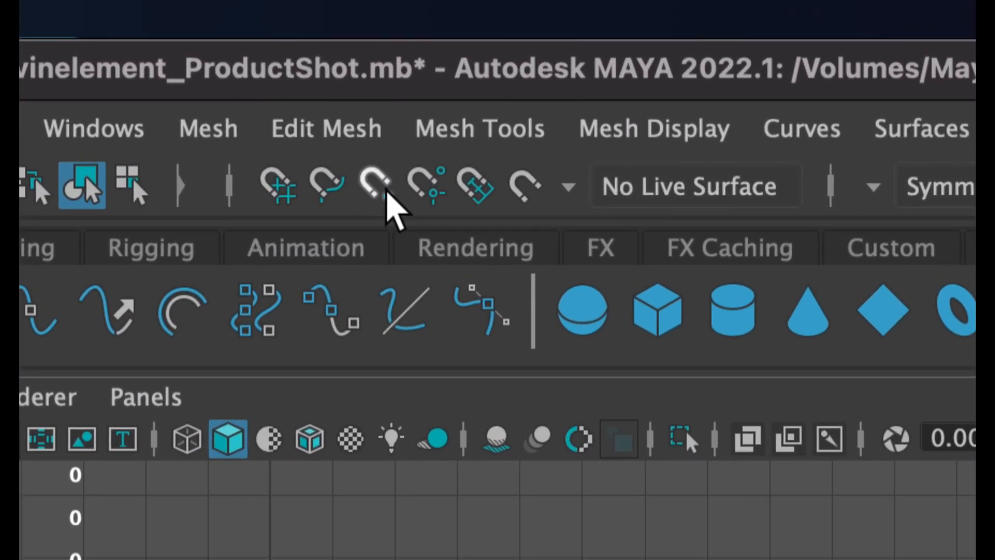
{"action": "left_click", "coordinate": [384, 189]}
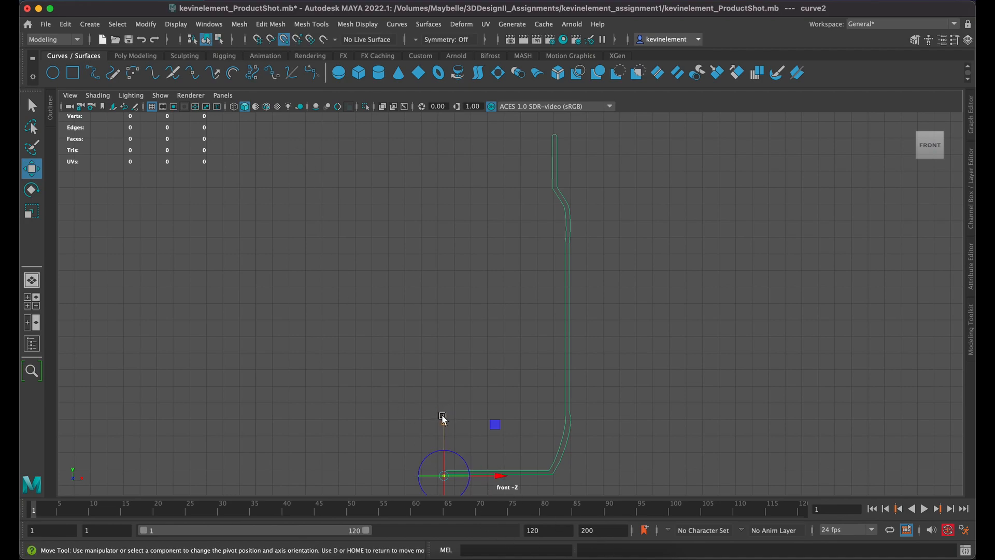
{"action": "left_click_drag", "start_coordinate": [441, 419], "coordinate": [434, 482]}
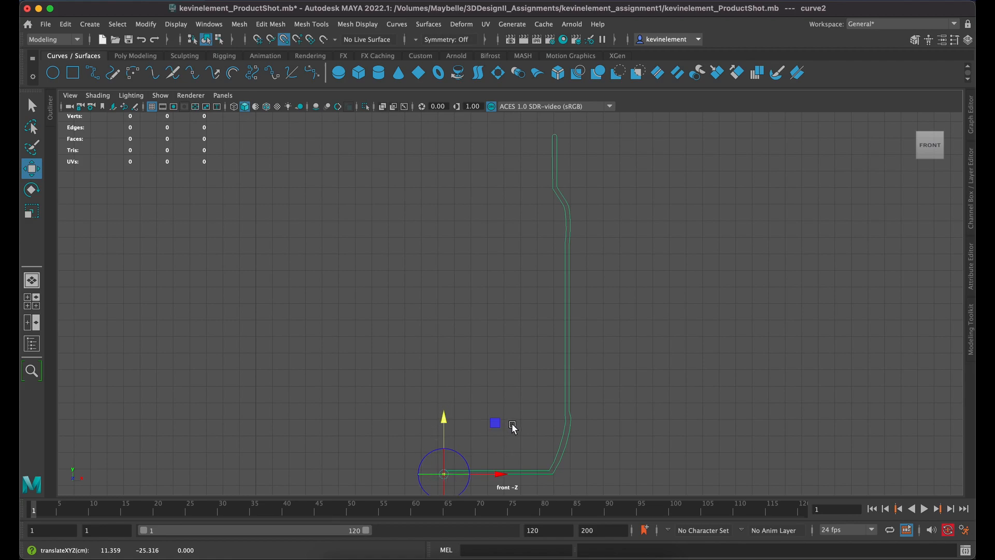
Step: Snap the profile curve's pivot horizontally onto the inner end of the jar's base and check its alignment up close
{"action": "left_click_drag", "start_coordinate": [503, 475], "coordinate": [392, 481]}
{"action": "left_click_drag", "start_coordinate": [503, 475], "coordinate": [319, 481]}
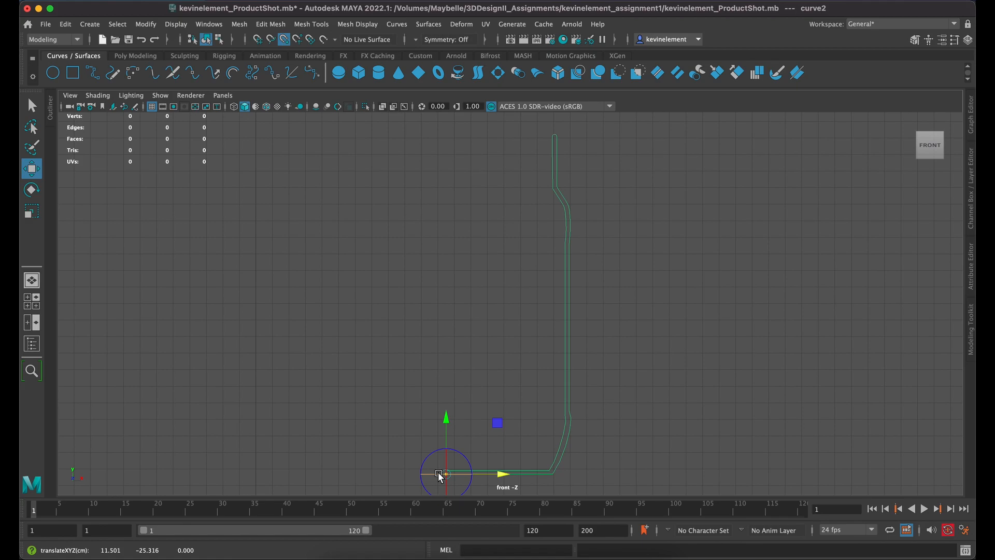
{"action": "left_click_drag", "start_coordinate": [459, 467], "coordinate": [508, 306]}
{"action": "scroll", "coordinate": [515, 322], "scroll_direction": "up", "scroll_amount": 10}
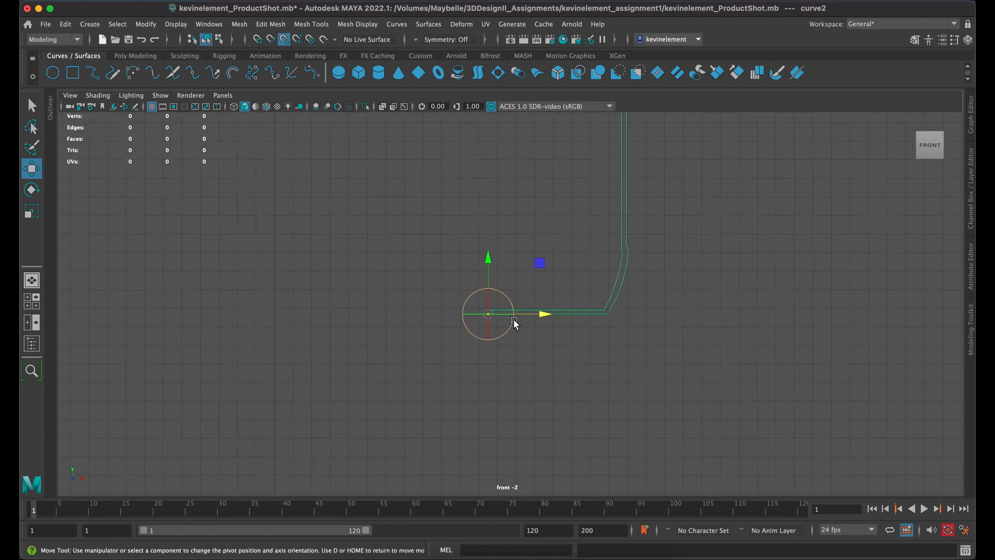
{"action": "scroll", "coordinate": [514, 325], "scroll_direction": "up", "scroll_amount": 12}
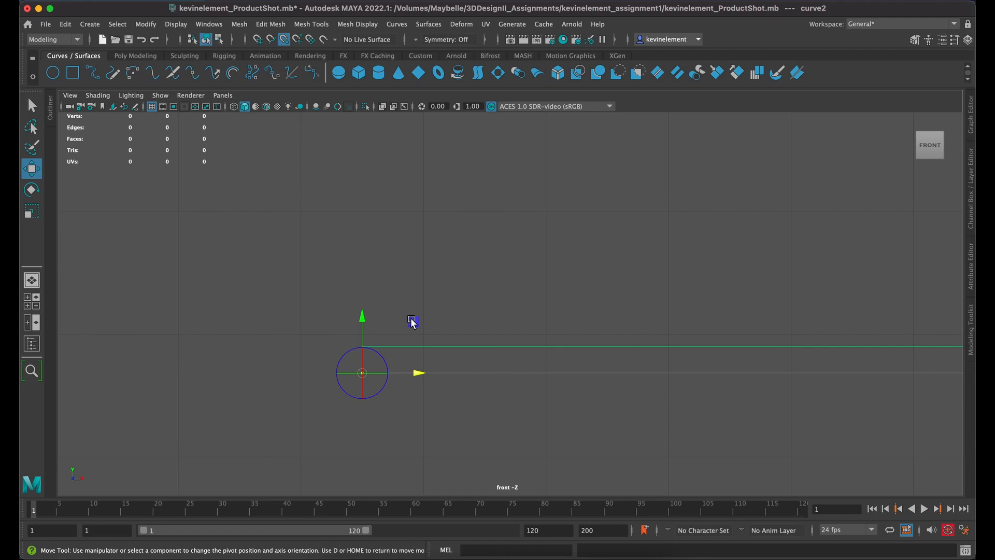
{"action": "left_click_drag", "start_coordinate": [415, 326], "coordinate": [330, 293]}
{"action": "mouse_move", "coordinate": [412, 297]}
{"action": "left_mouse_down"}
{"action": "mouse_move", "coordinate": [565, 290]}
{"action": "mouse_move", "coordinate": [465, 292]}
{"action": "mouse_move", "coordinate": [406, 277]}
{"action": "mouse_move", "coordinate": [403, 305]}
{"action": "left_mouse_up"}
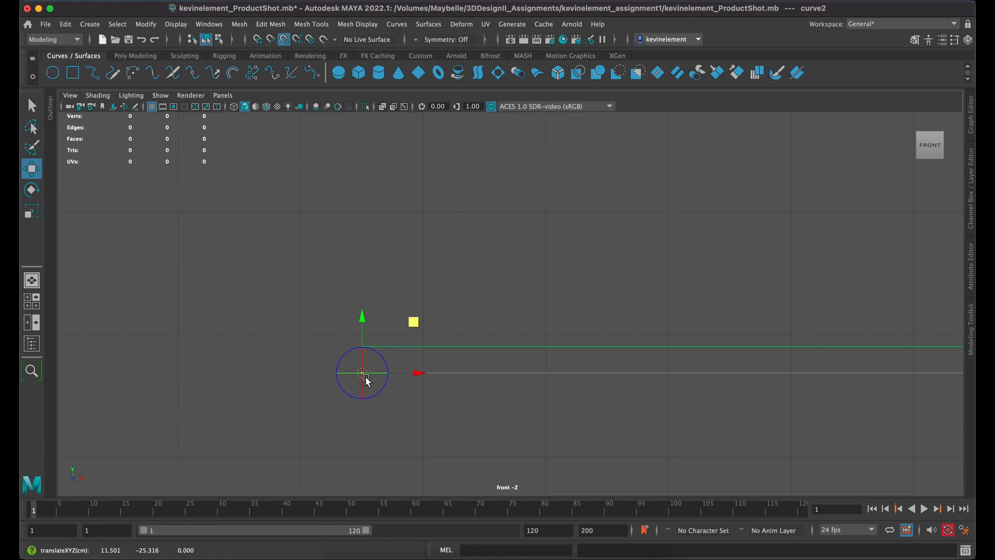
{"action": "left_click", "coordinate": [422, 419]}
Step: Replace point snapping with grid snapping and move the profile curve along X towards the middle of the grid
{"action": "key", "text": "space"}
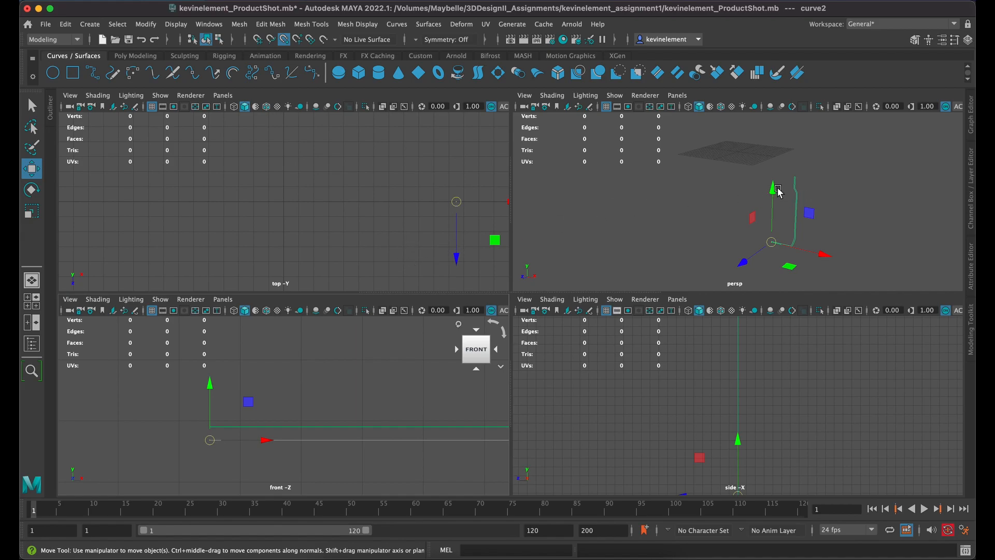
{"action": "left_click", "coordinate": [284, 40]}
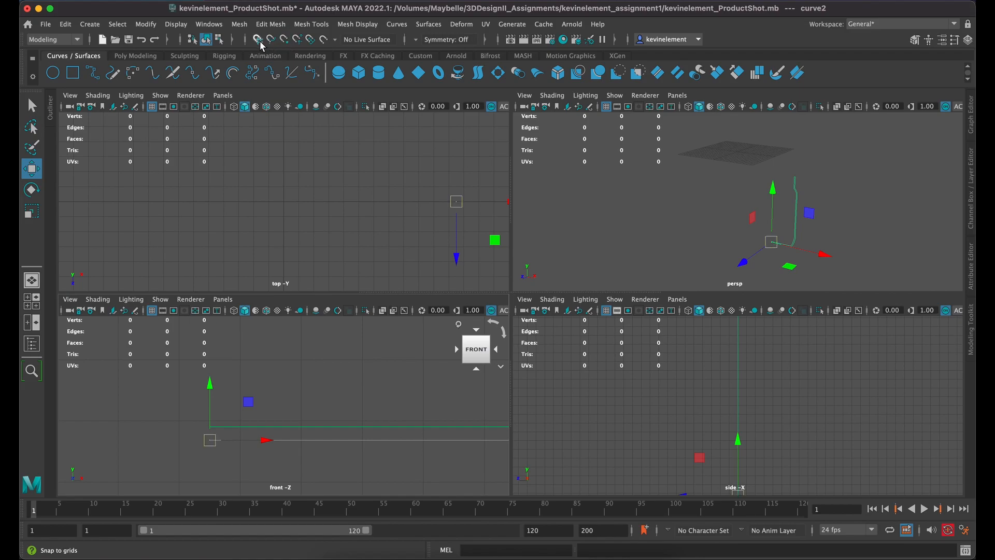
{"action": "left_click", "coordinate": [261, 44]}
{"action": "left_click_drag", "start_coordinate": [506, 203], "coordinate": [360, 178]}
{"action": "key", "text": "f"}
{"action": "key", "text": "f"}
{"action": "key", "text": "f"}
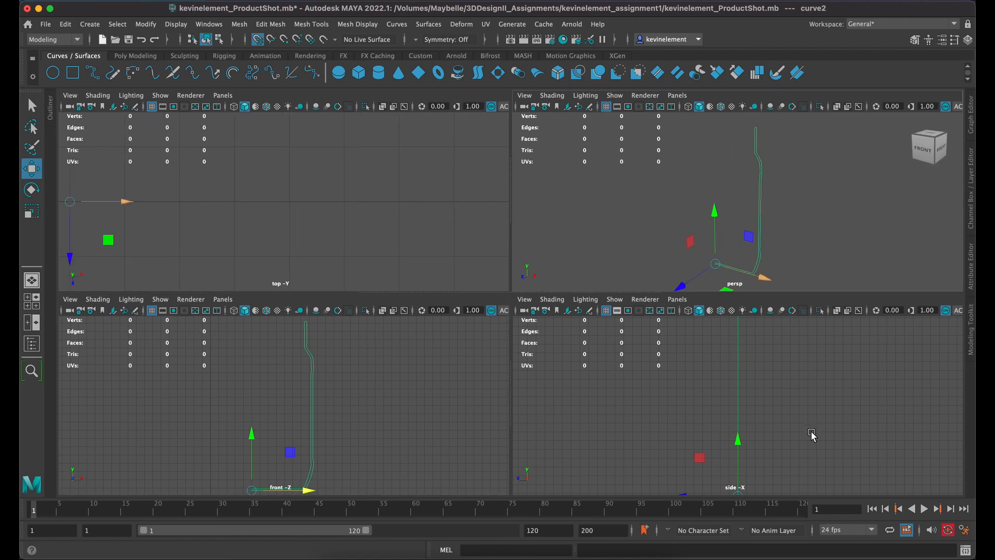
{"action": "key", "text": "a"}
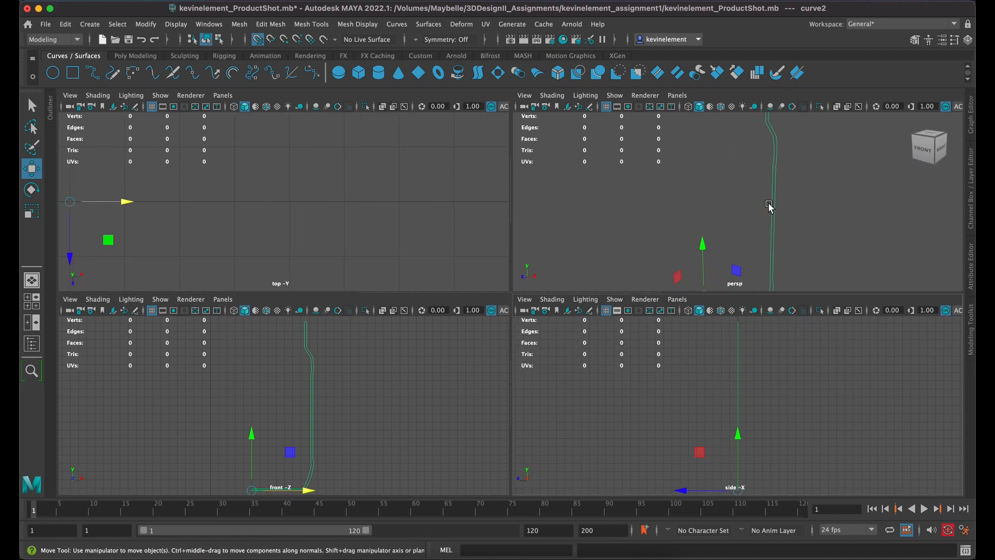
{"action": "key", "text": "a"}
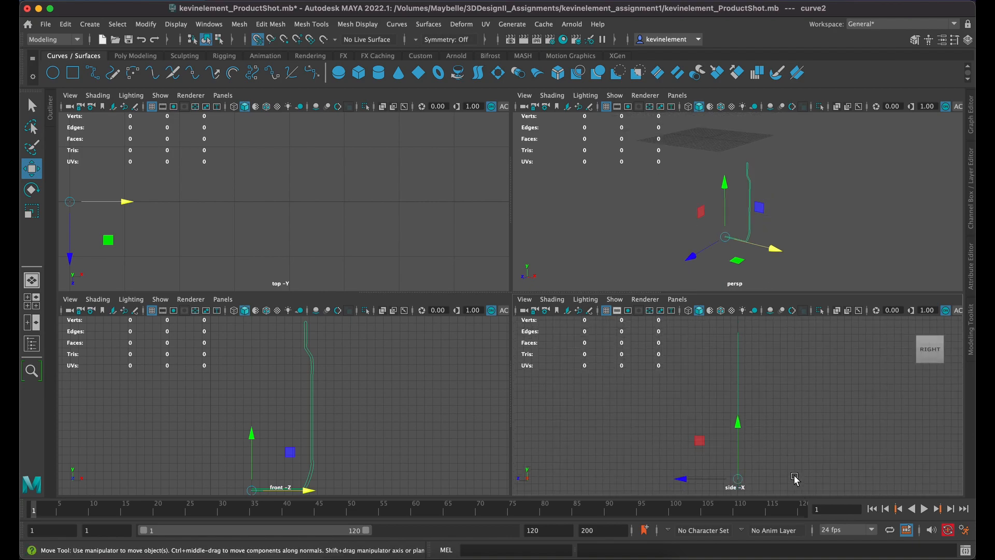
Step: Raise the curve in the side view so its base sits on the ground grid, and snap it horizontally to the front view's centre line
{"action": "key", "text": "space"}
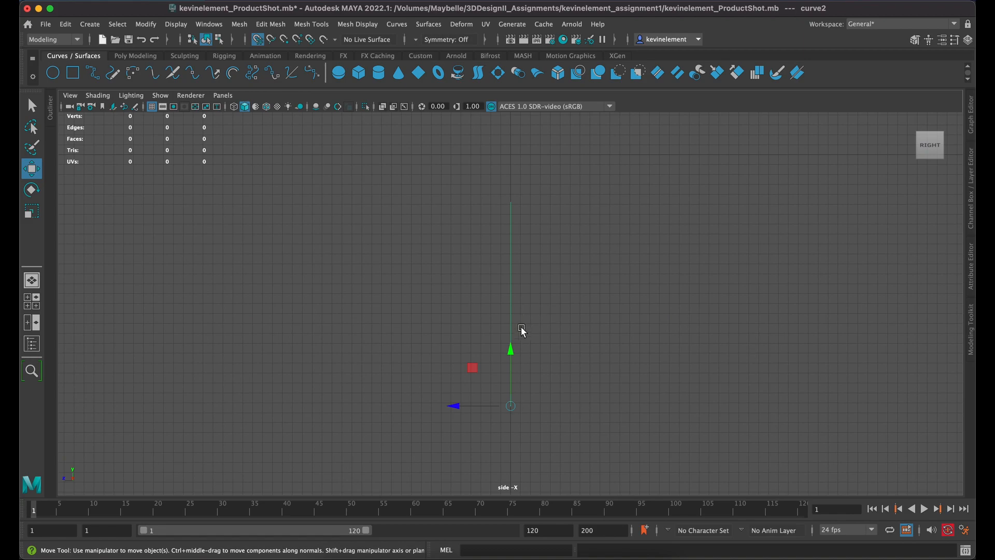
{"action": "left_click_drag", "start_coordinate": [512, 351], "coordinate": [549, 156]}
{"action": "key", "text": "space"}
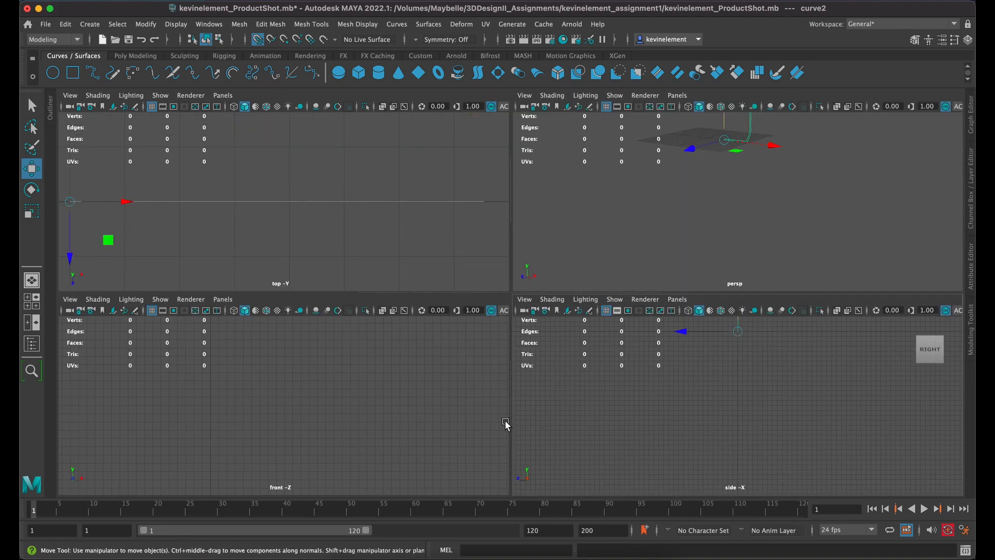
{"action": "key", "text": "space"}
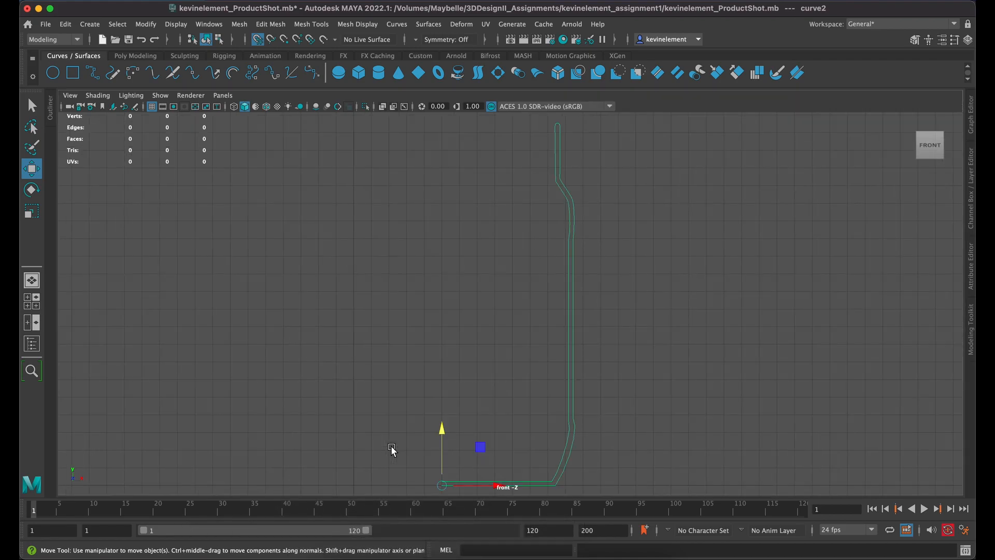
{"action": "left_click_drag", "start_coordinate": [442, 485], "coordinate": [355, 490]}
{"action": "left_click", "coordinate": [356, 352]}
Step: Select the jar profile curve in the perspective view and Revolve it into the jar surface
{"action": "key", "text": "space"}
{"action": "key", "text": "space"}
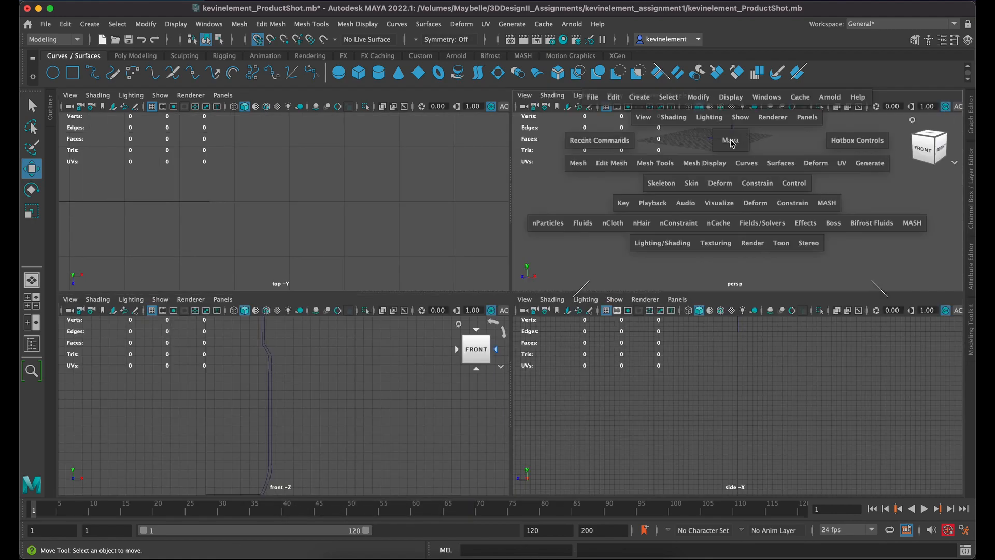
{"action": "left_click_drag", "start_coordinate": [526, 120], "coordinate": [406, 168]}
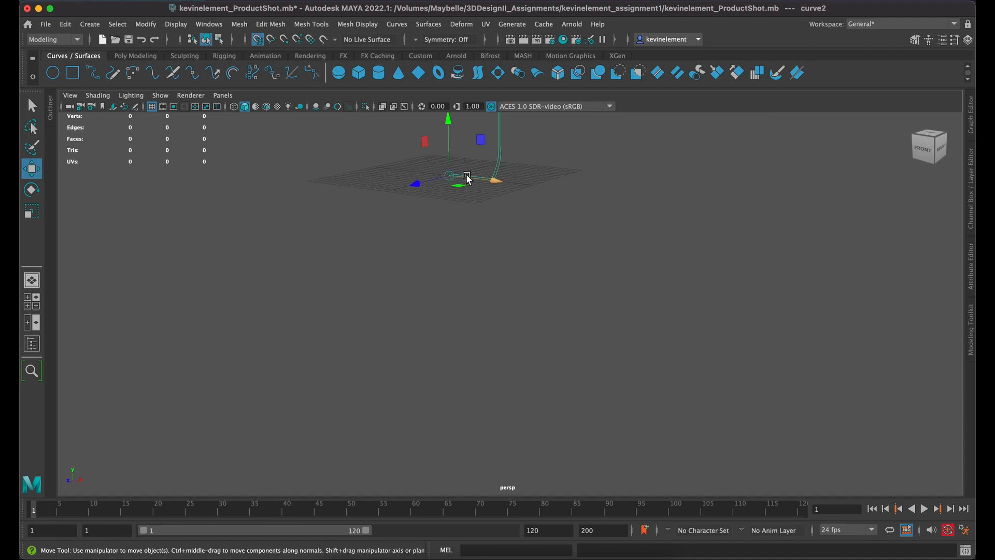
{"action": "key", "text": "f"}
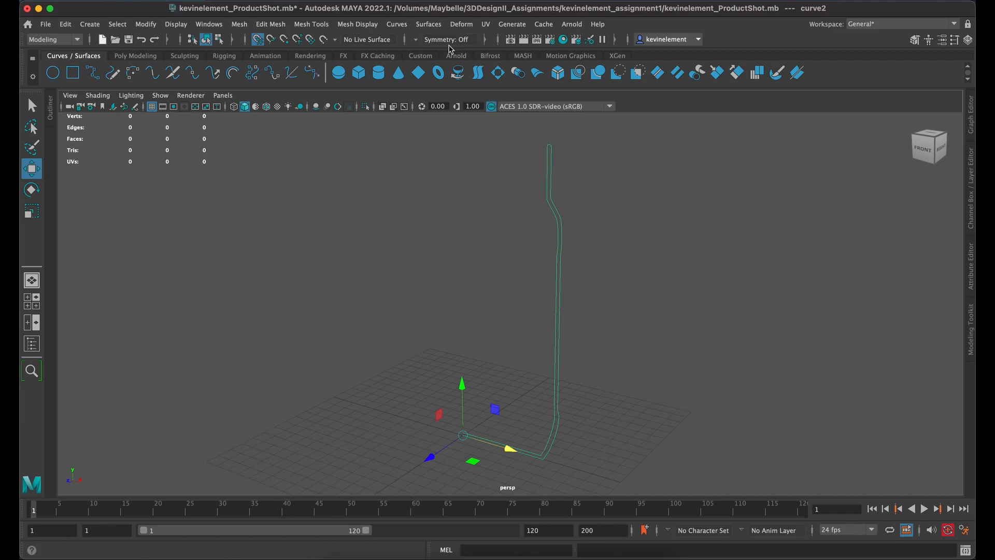
{"action": "left_click", "coordinate": [435, 26]}
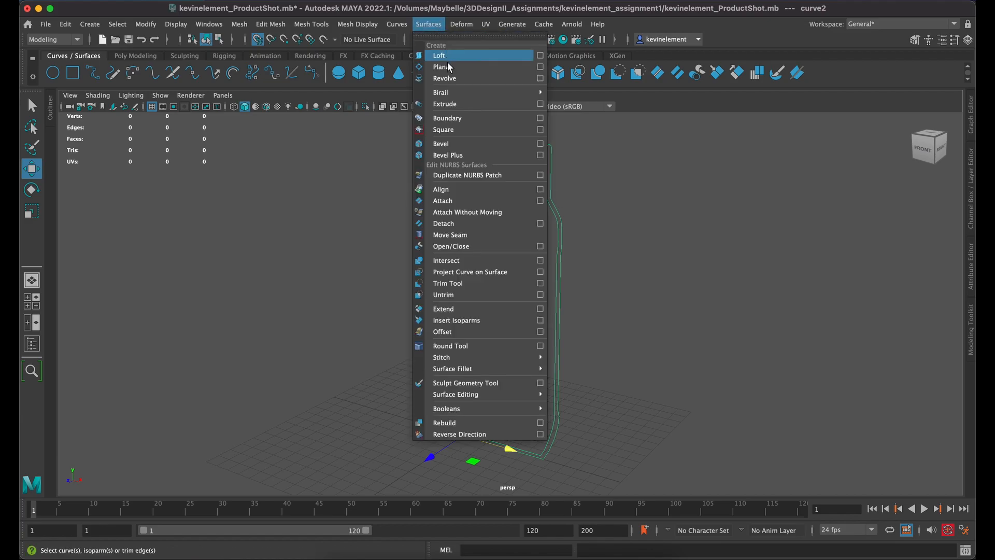
{"action": "left_click", "coordinate": [465, 78]}
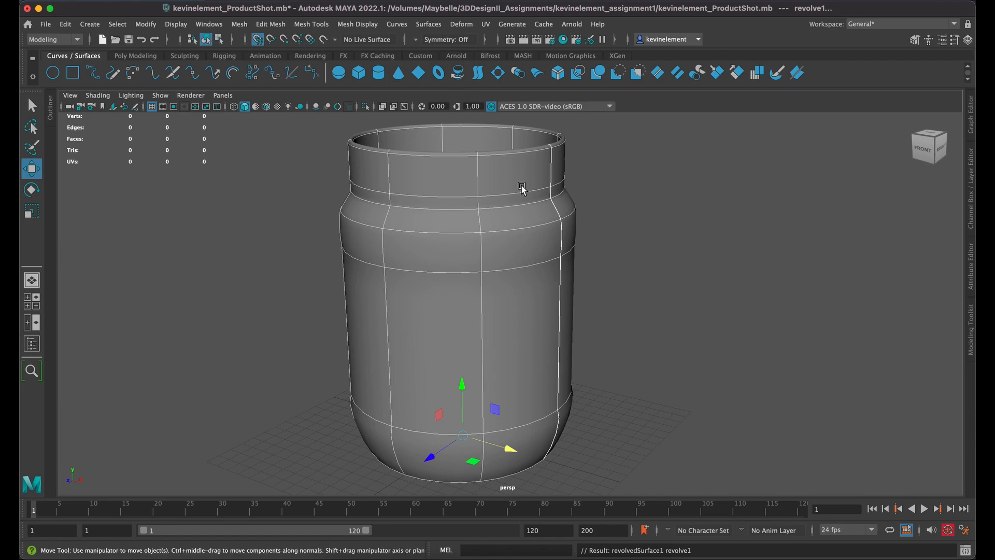
Step: Deselect the revolved jar and inspect its shape from above, from the side and at ground level
{"action": "left_click", "coordinate": [618, 179]}
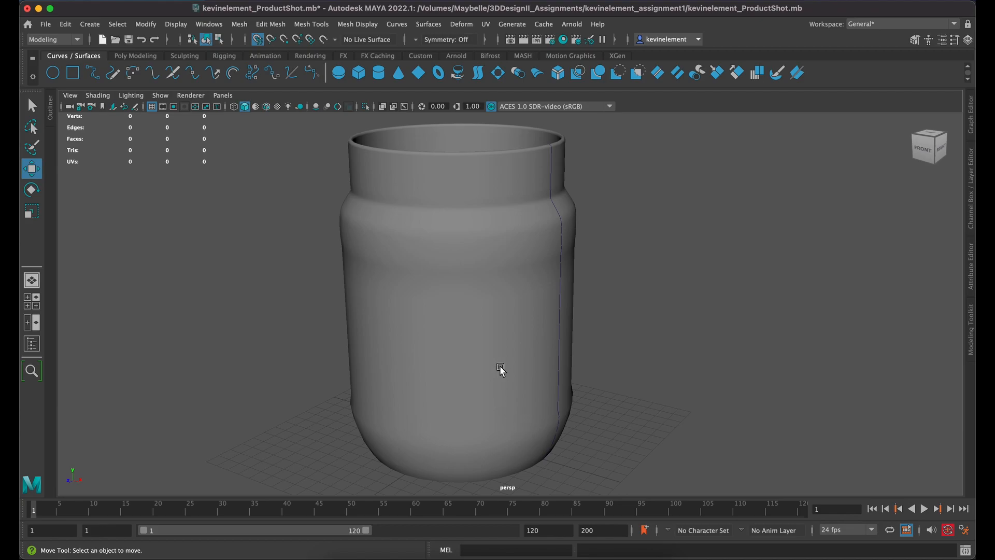
{"action": "scroll", "coordinate": [500, 371], "scroll_direction": "down", "scroll_amount": 1}
{"action": "key", "text": "space"}
{"action": "left_click_drag", "start_coordinate": [411, 317], "coordinate": [531, 294]}
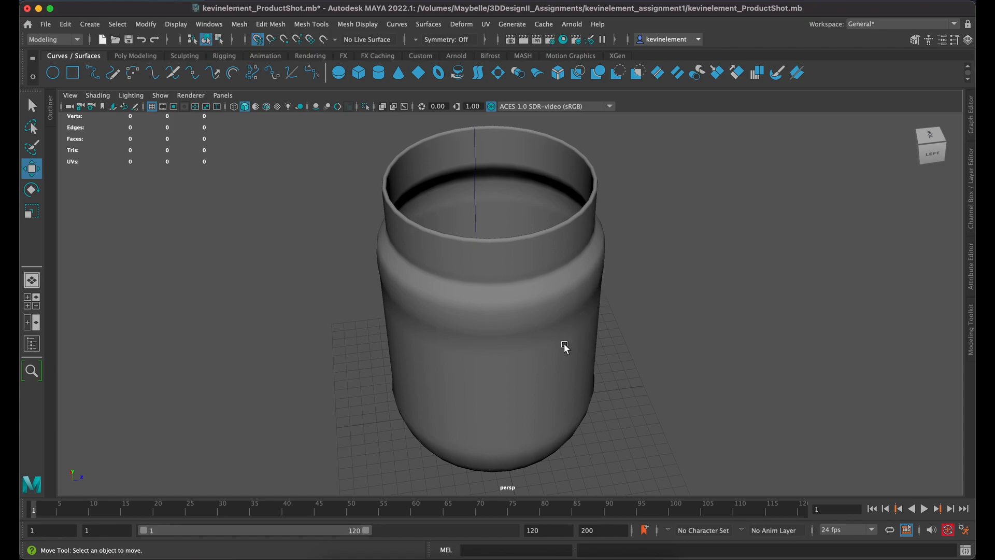
{"action": "left_click_drag", "start_coordinate": [564, 343], "coordinate": [572, 319]}
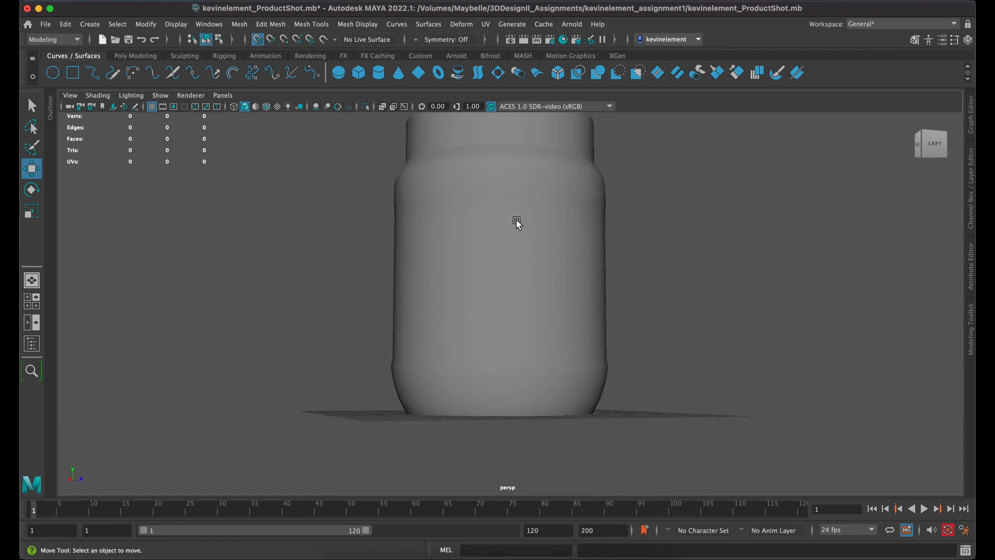
{"action": "left_click_drag", "start_coordinate": [520, 229], "coordinate": [503, 261]}
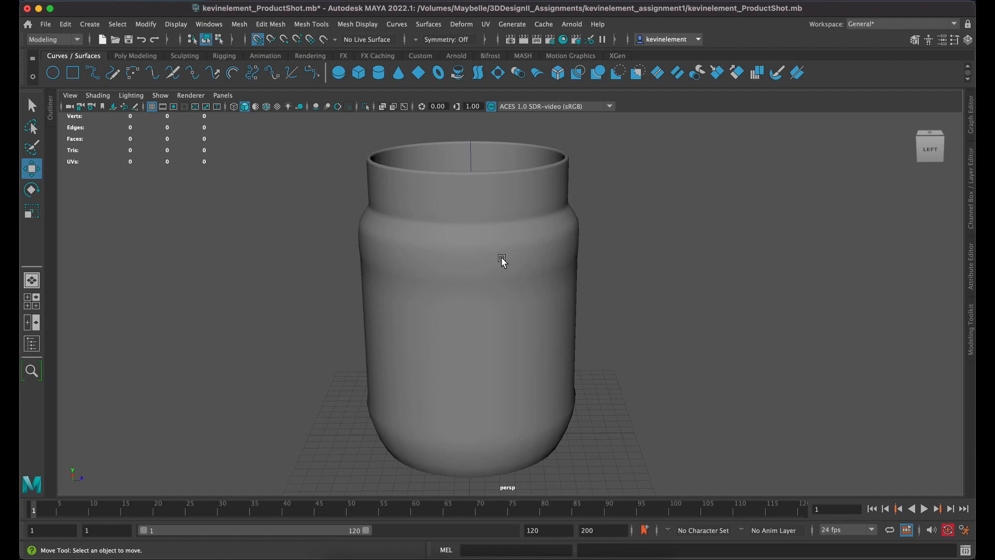
Step: Switch to Illustrator and examine the traced profile's anchor points at the jar's base with the Direct Selection tool
{"action": "key", "text": "super+Tab"}
{"action": "key", "text": "super+Tab"}
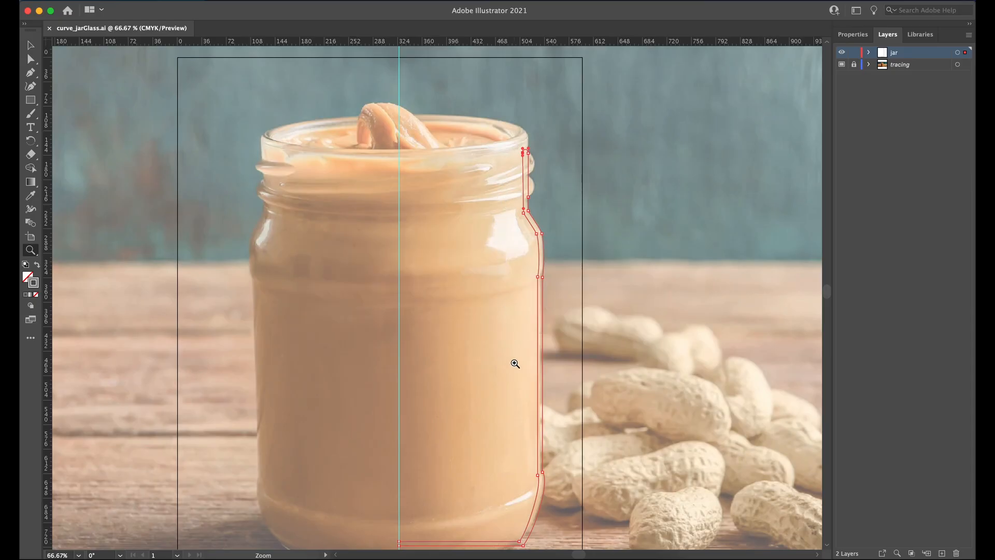
{"action": "key", "text": "space"}
{"action": "left_click_drag", "start_coordinate": [448, 441], "coordinate": [450, 389]}
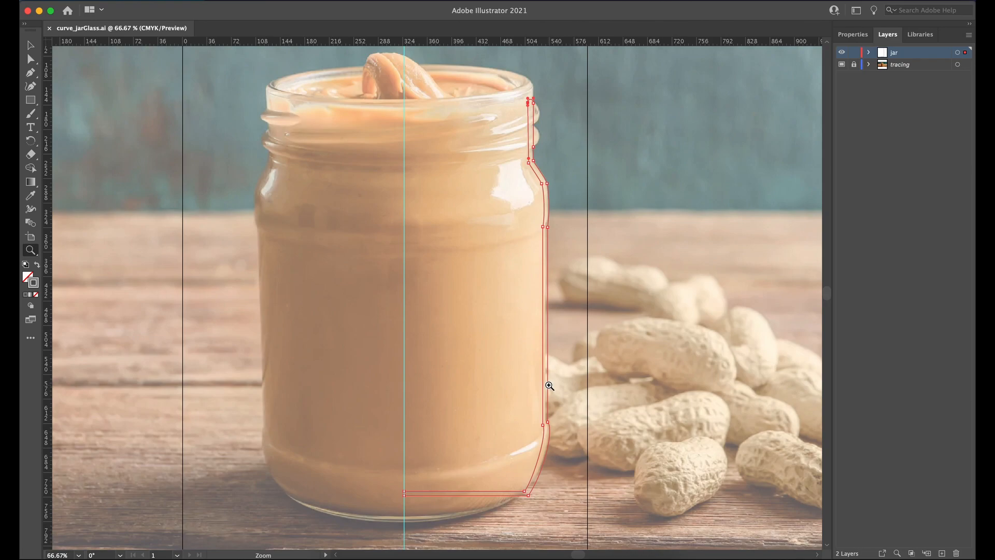
{"action": "left_click_drag", "start_coordinate": [412, 485], "coordinate": [529, 530]}
{"action": "left_click", "coordinate": [30, 46]}
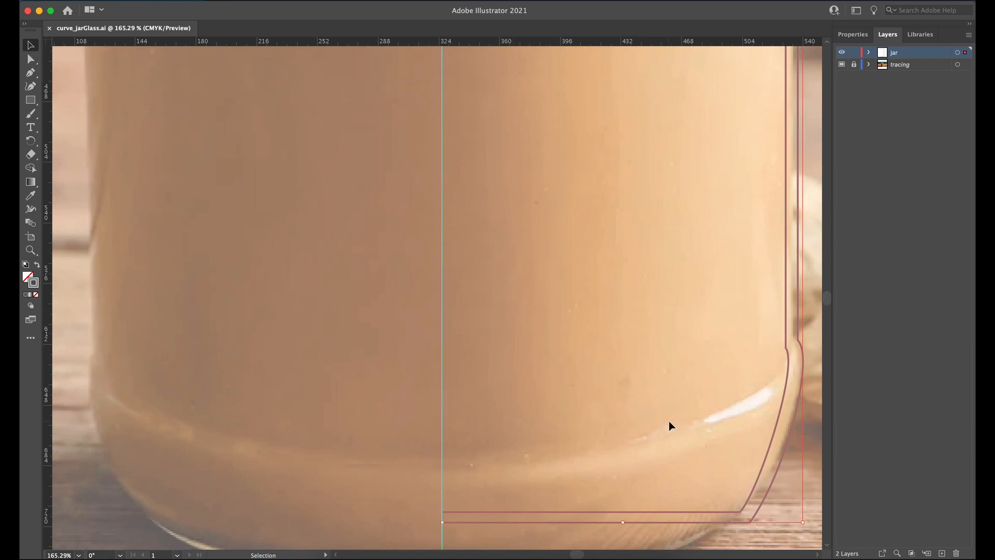
{"action": "left_click_drag", "start_coordinate": [662, 465], "coordinate": [560, 353]}
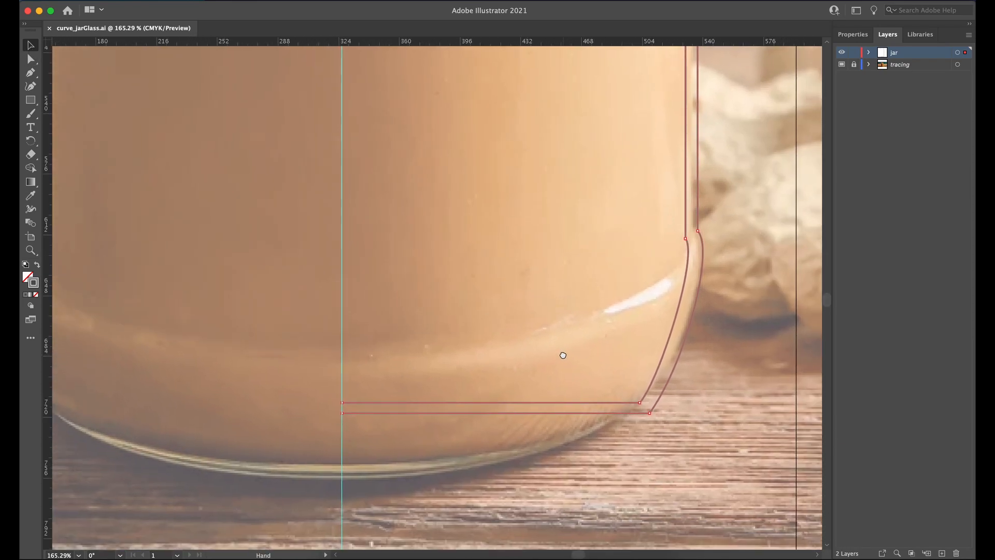
{"action": "left_click", "coordinate": [30, 59]}
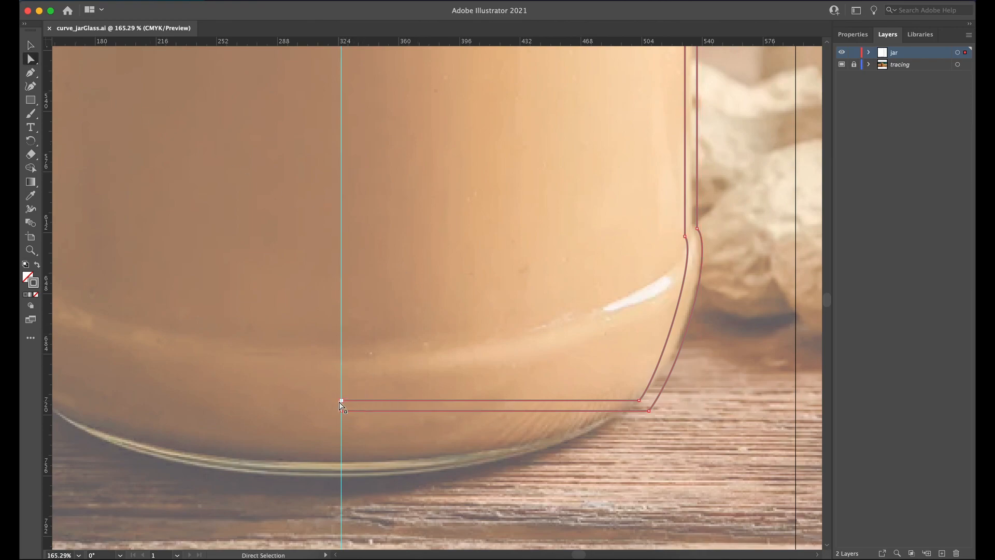
{"action": "left_click", "coordinate": [643, 401]}
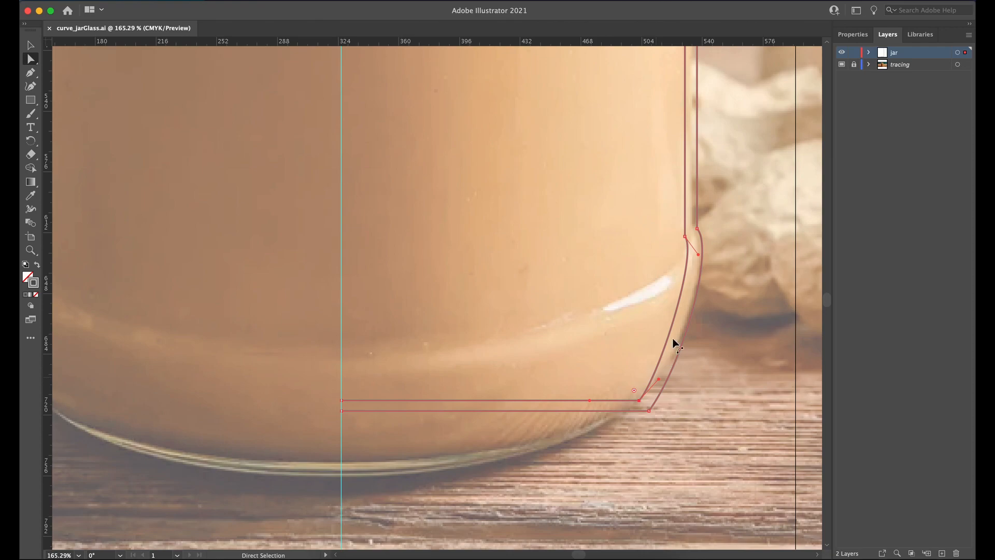
{"action": "left_click", "coordinate": [698, 230]}
{"action": "left_click", "coordinate": [649, 410]}
Step: Examine the anchor points of the traced profile along the jar's wall up to the shoulder, neck and rim
{"action": "key", "text": "space"}
{"action": "left_click_drag", "start_coordinate": [746, 138], "coordinate": [620, 438]}
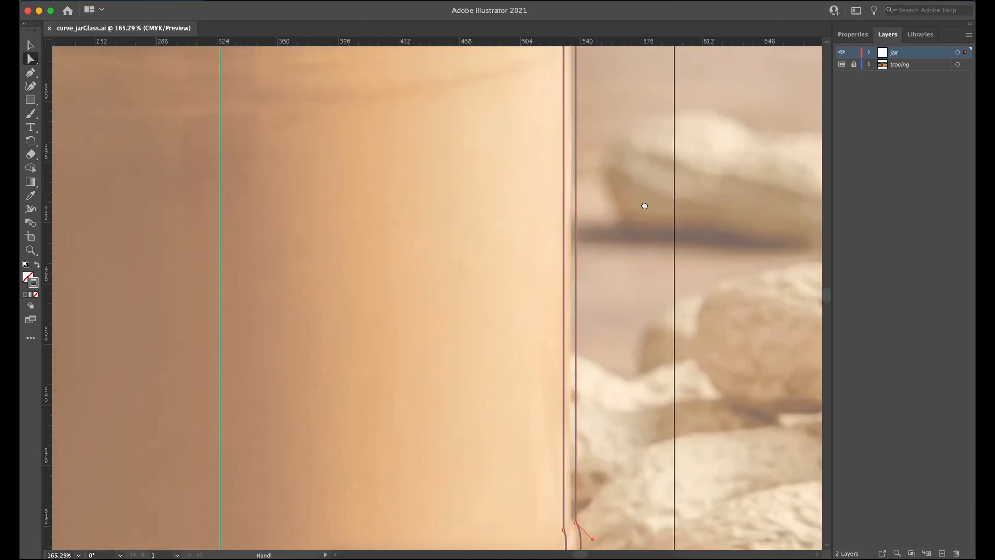
{"action": "left_click_drag", "start_coordinate": [642, 199], "coordinate": [645, 415]}
{"action": "left_click_drag", "start_coordinate": [631, 222], "coordinate": [616, 293]}
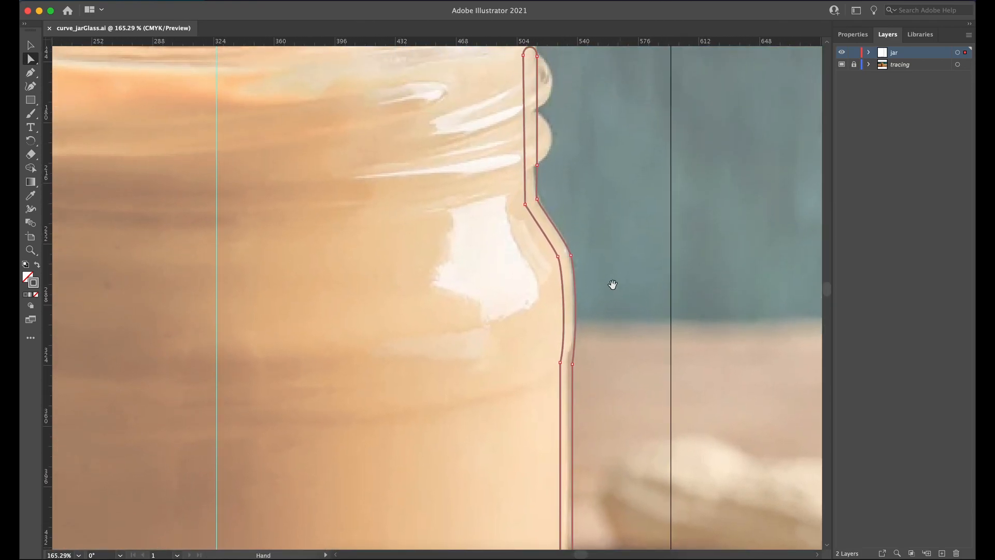
{"action": "key", "text": "space"}
{"action": "left_click_drag", "start_coordinate": [588, 202], "coordinate": [593, 260]}
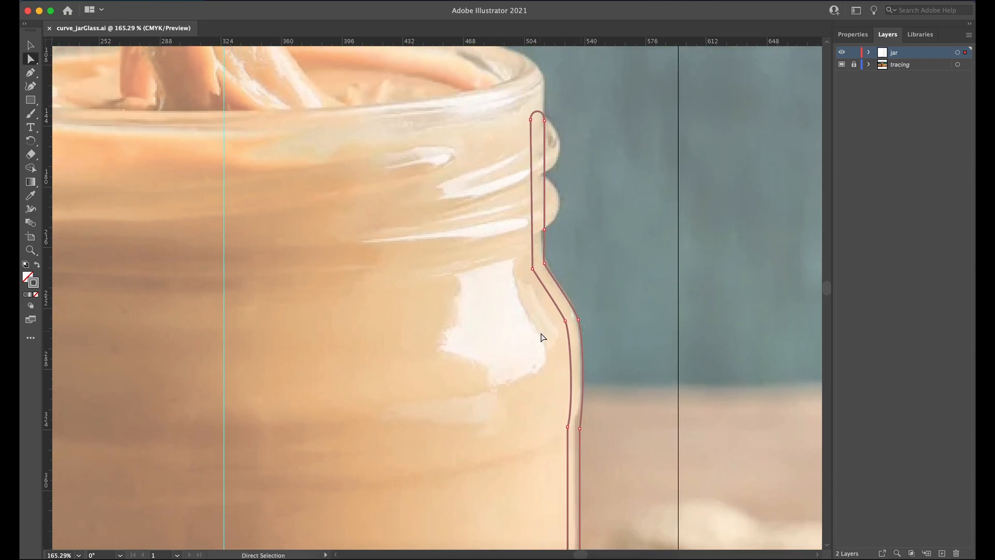